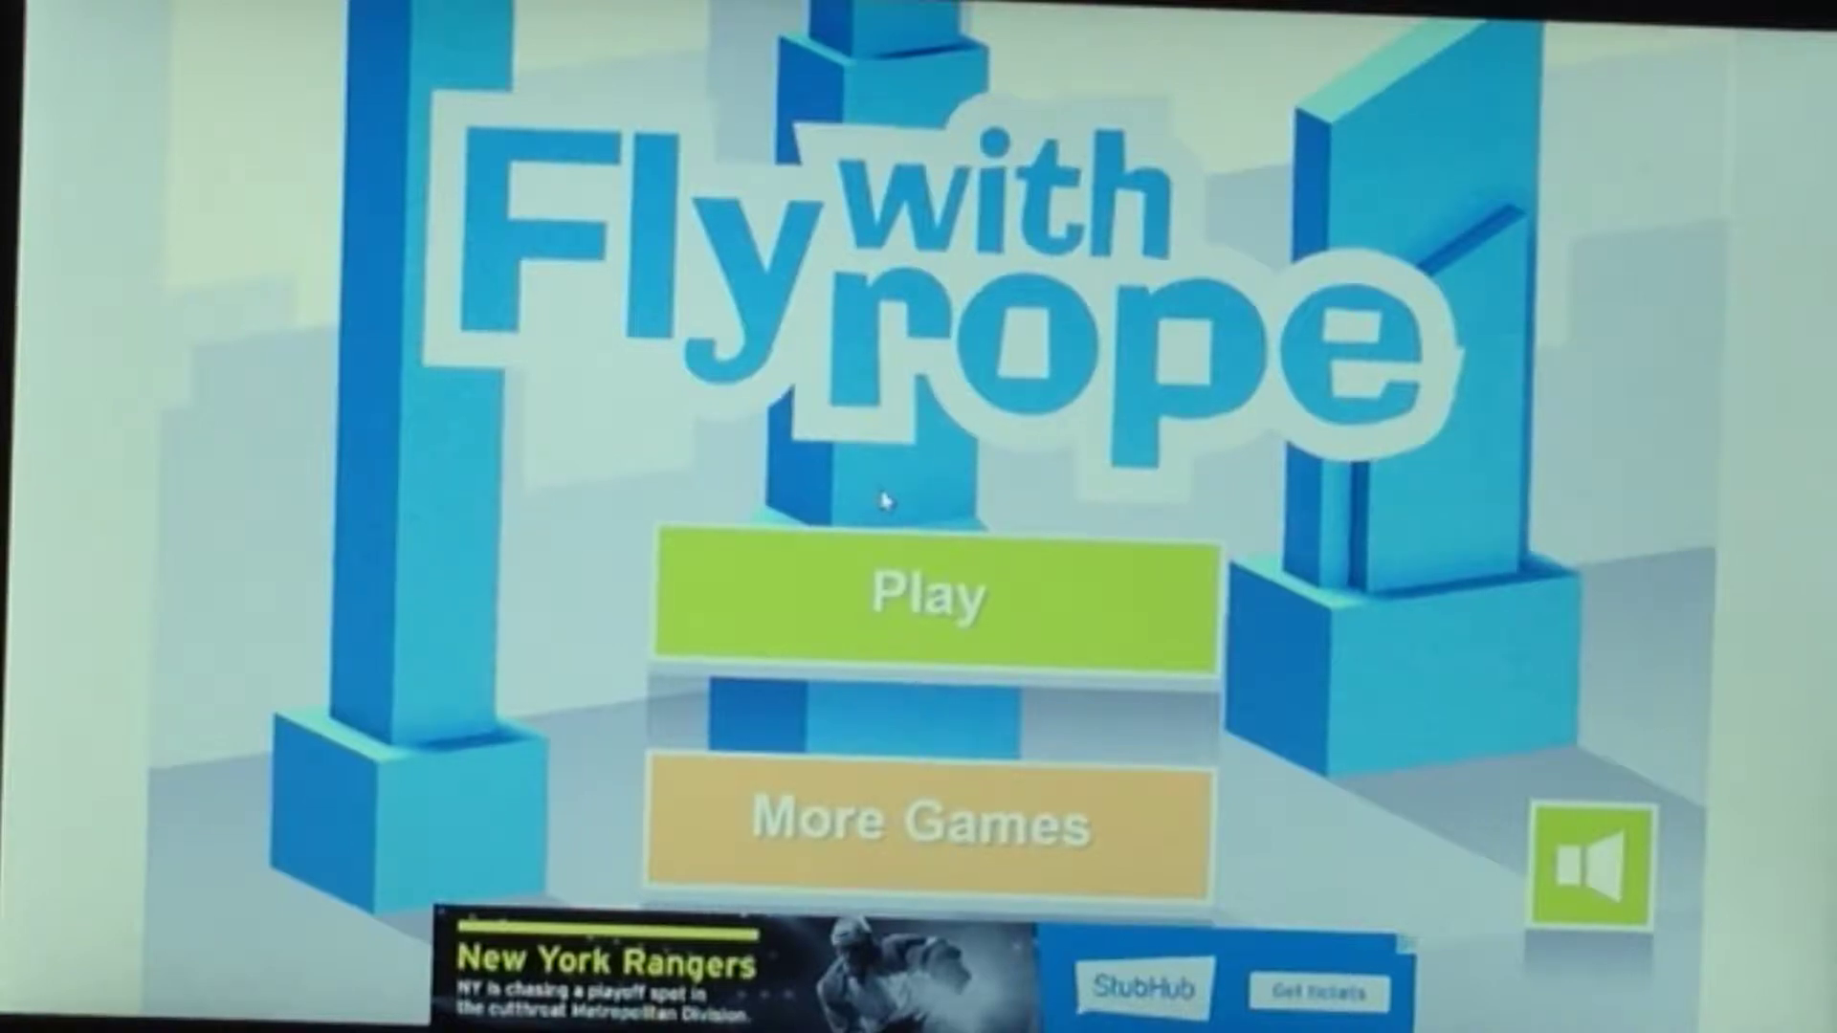
Lower the device volume two notches and move from the title screen to level select
key("XF86AudioLowerVolume")
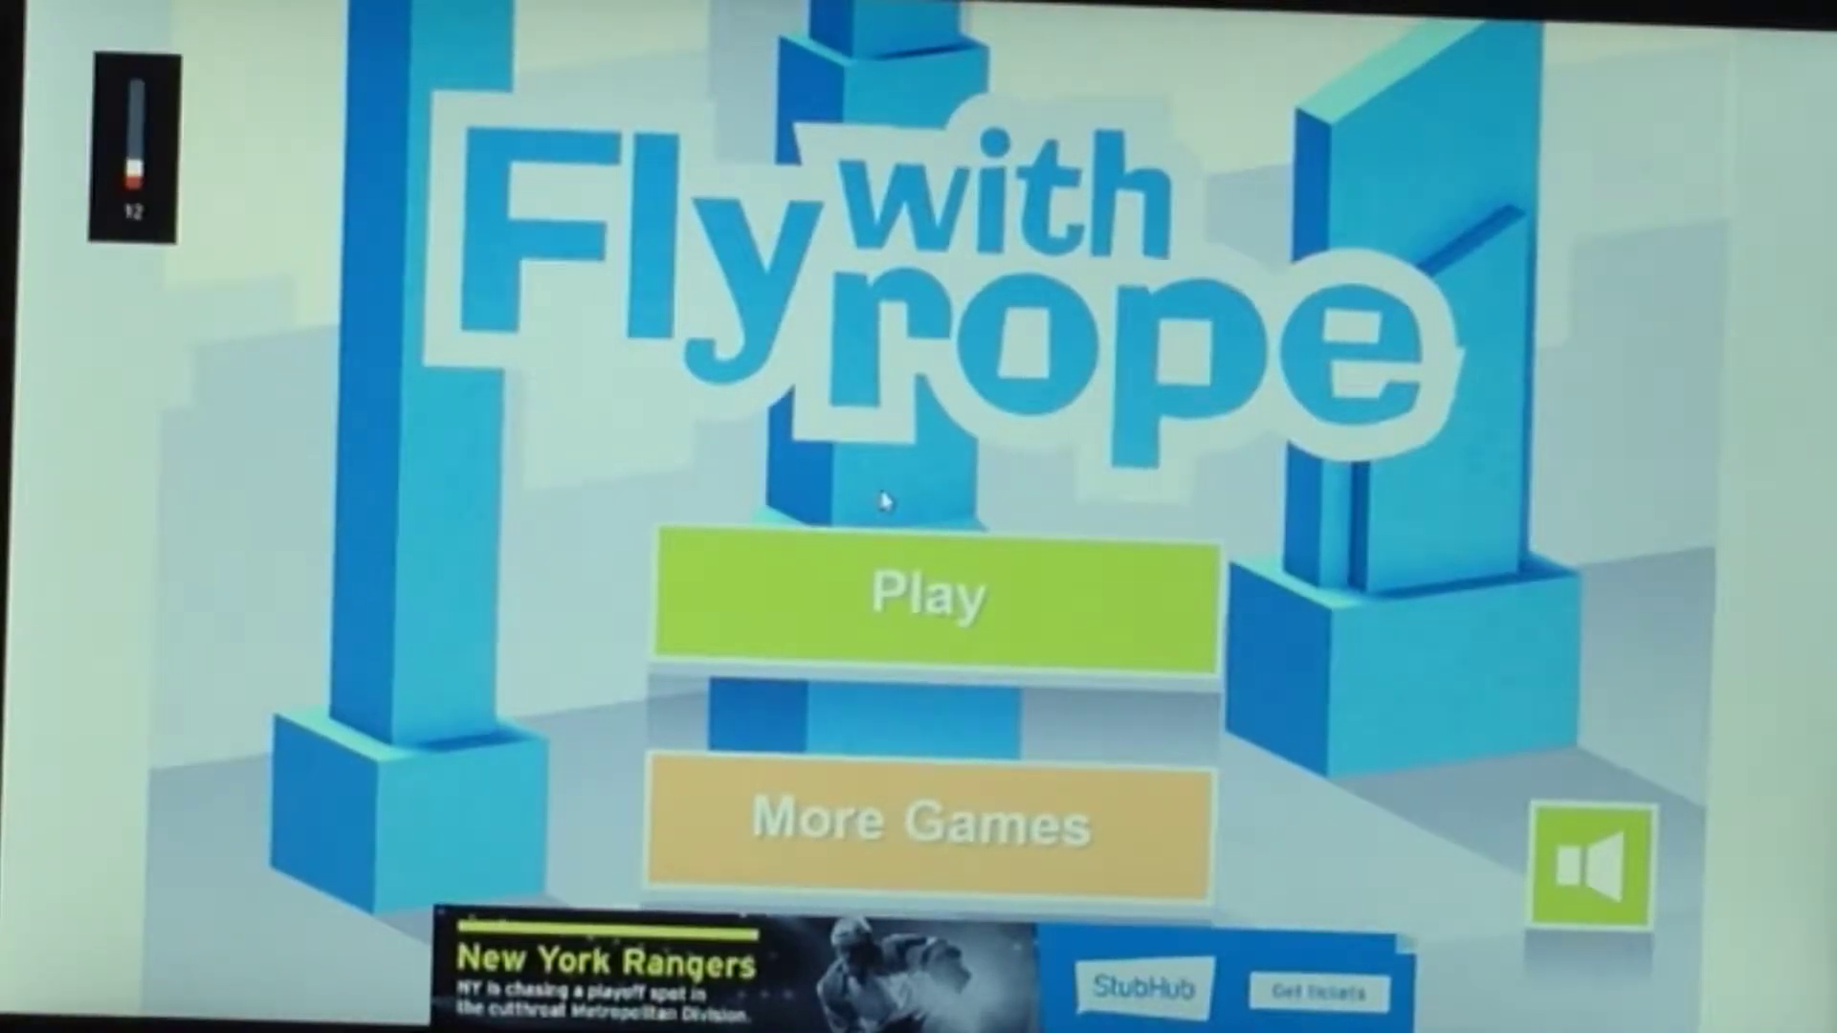
key("XF86AudioLowerVolume")
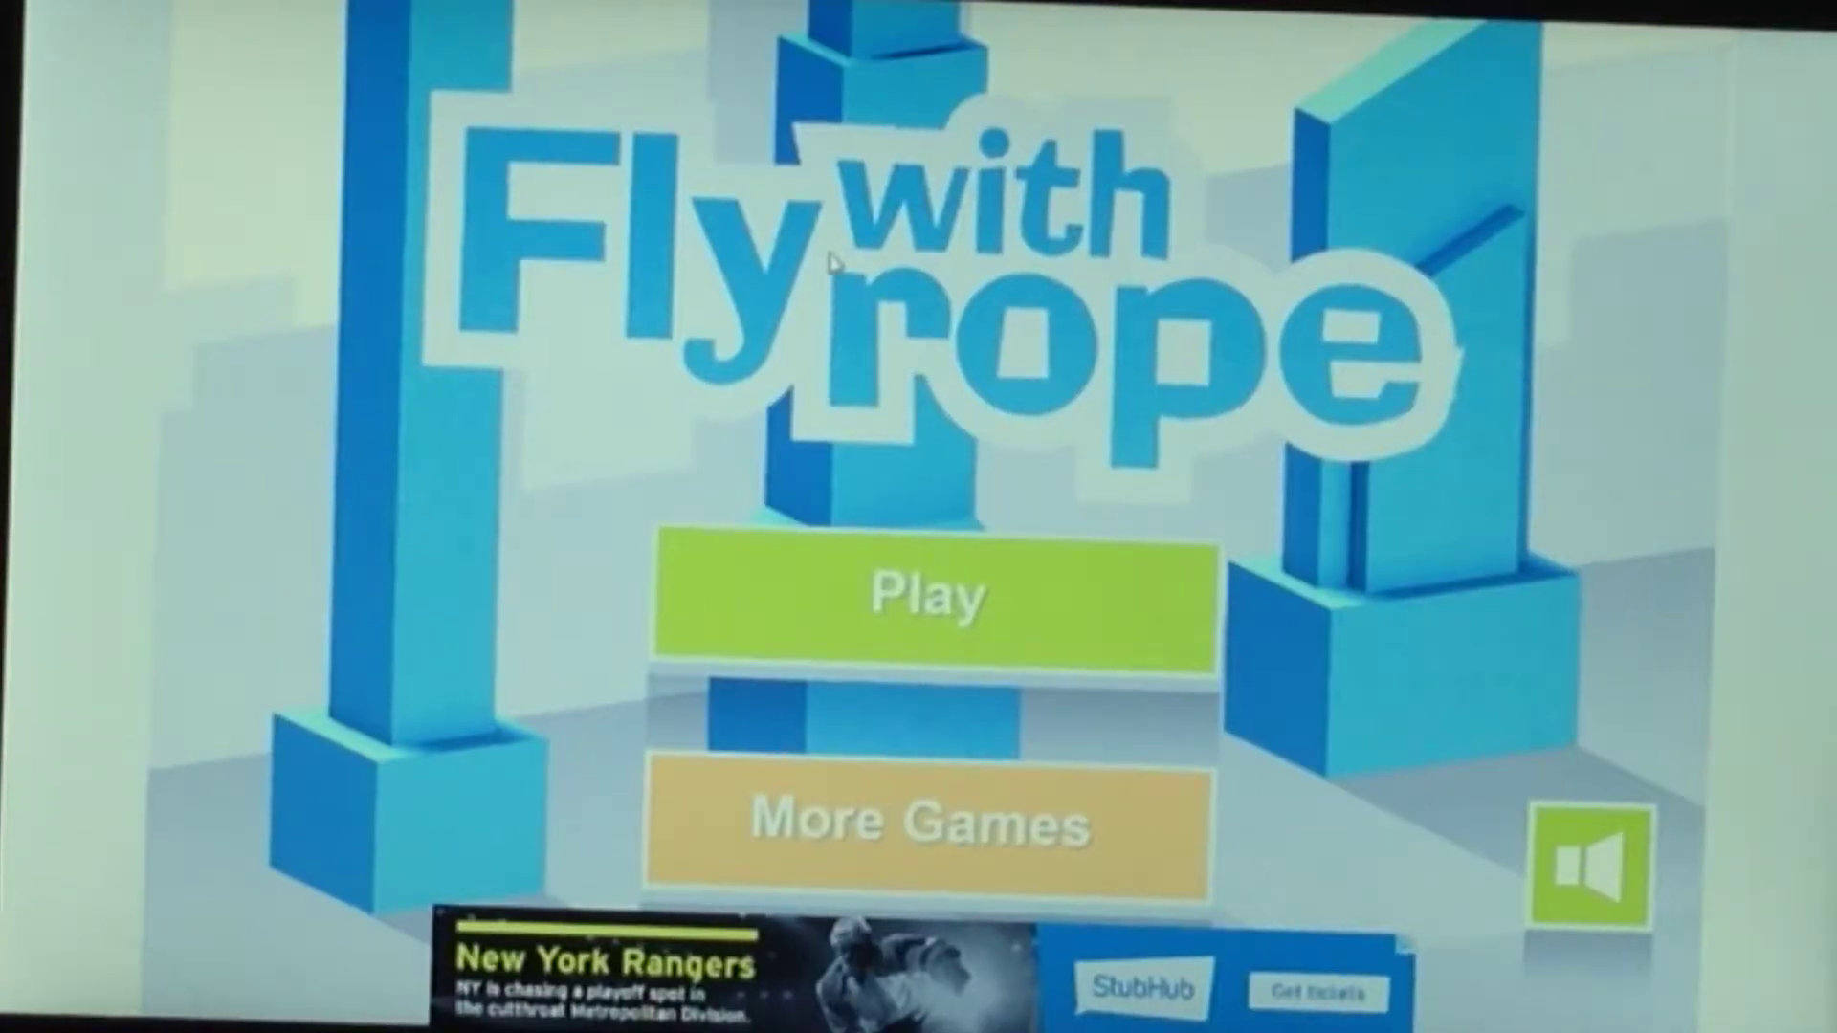
left_click(841, 641)
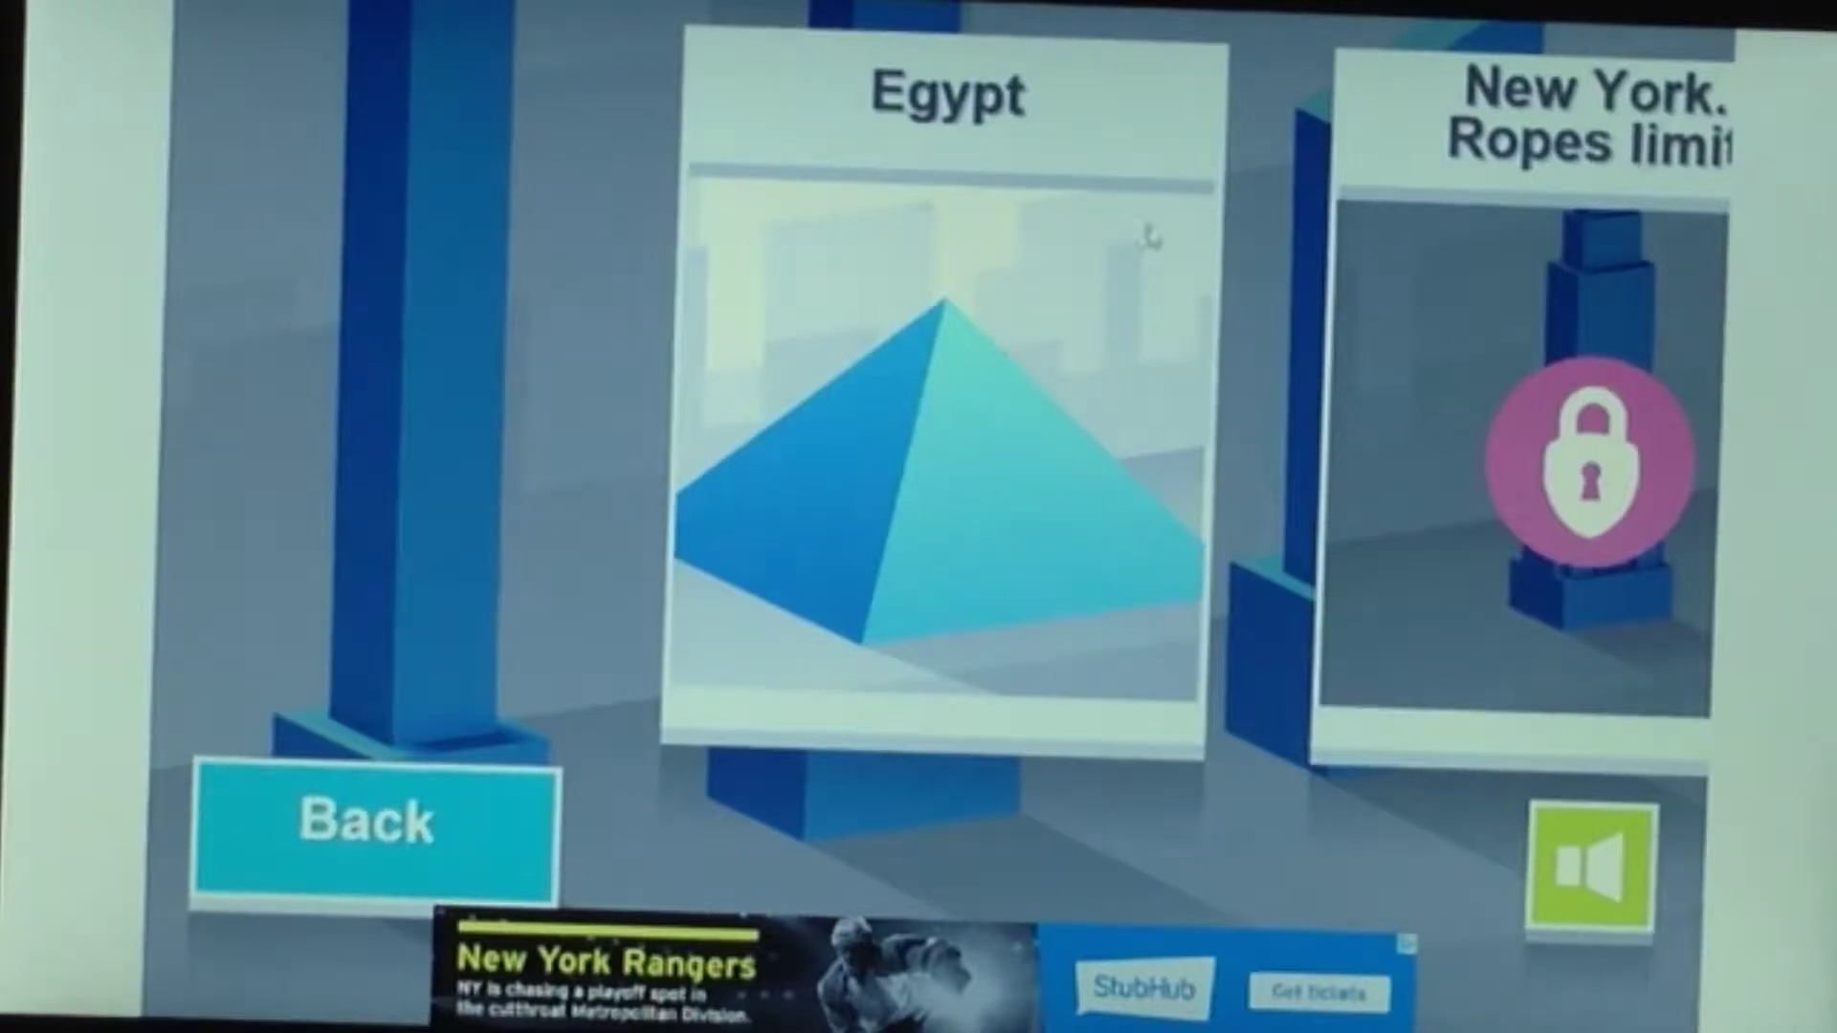
Start the Egypt level and swing onto the pillars until the first attempt fails
left_click(1016, 424)
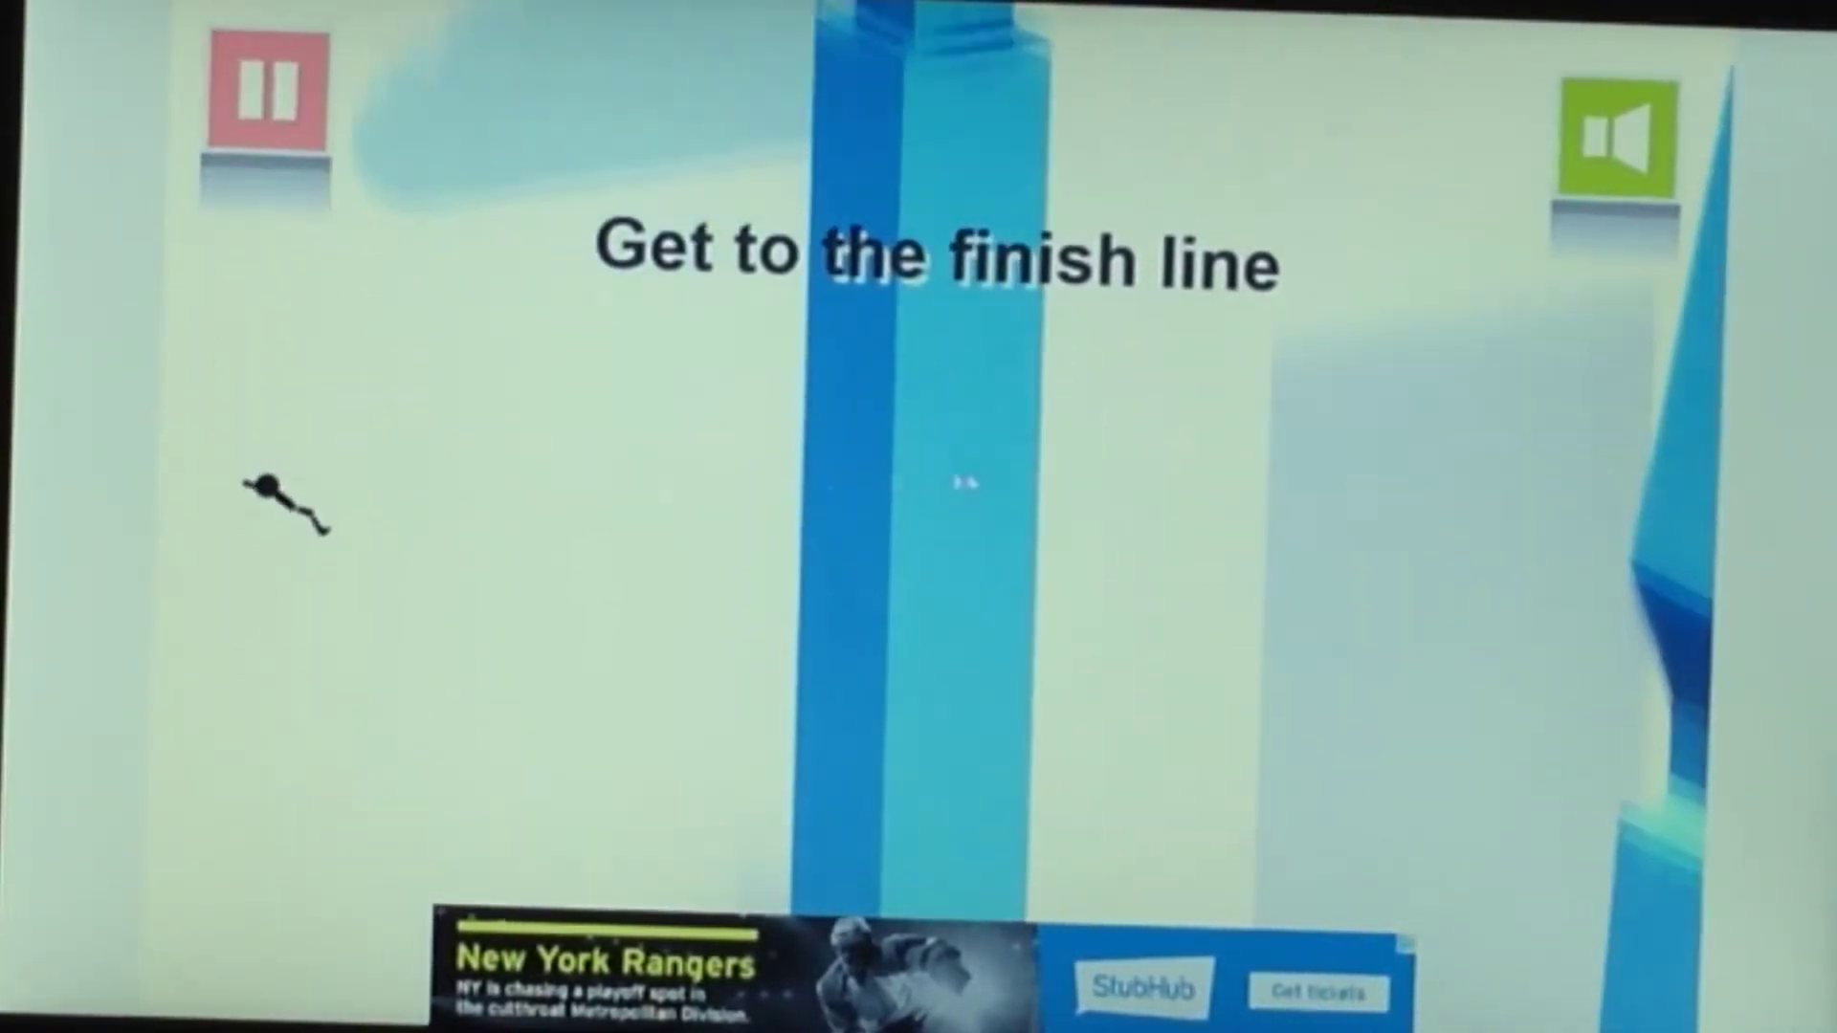
left_click(962, 484)
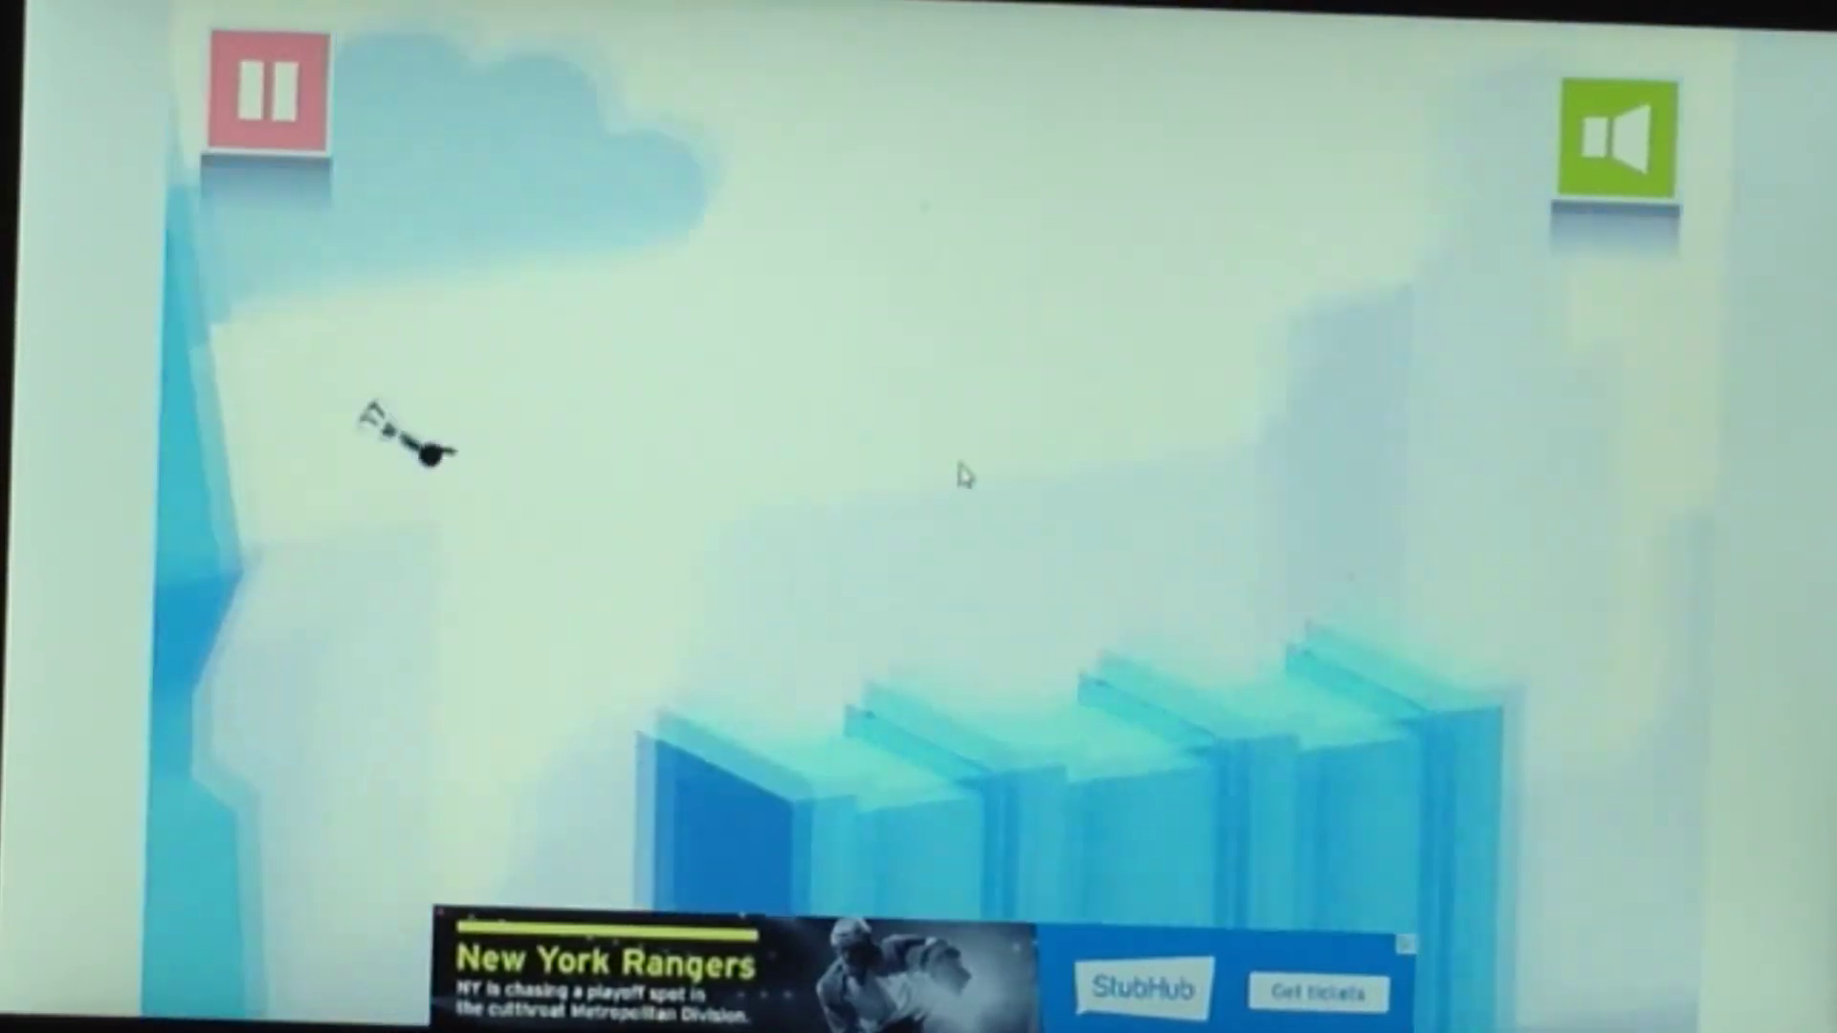
left_click(964, 546)
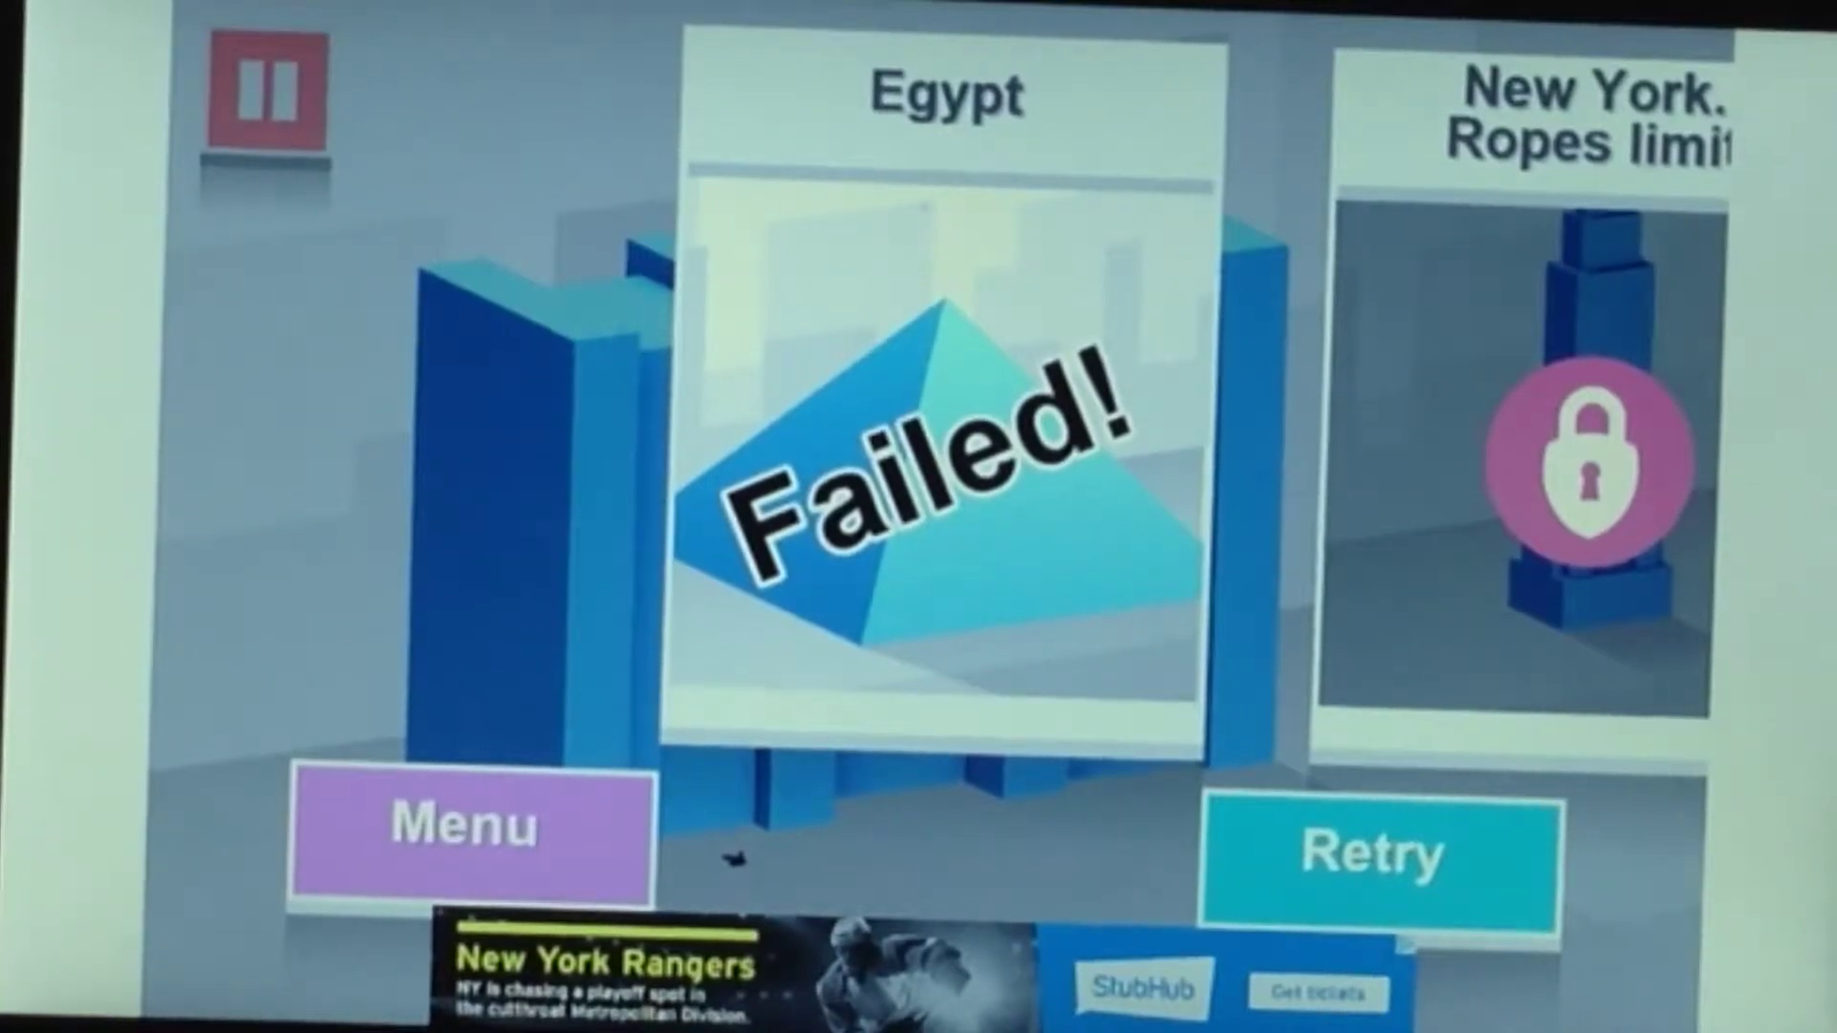
Retry Egypt and swing across several buildings toward the pyramid, lowering the volume once more
left_click(1468, 850)
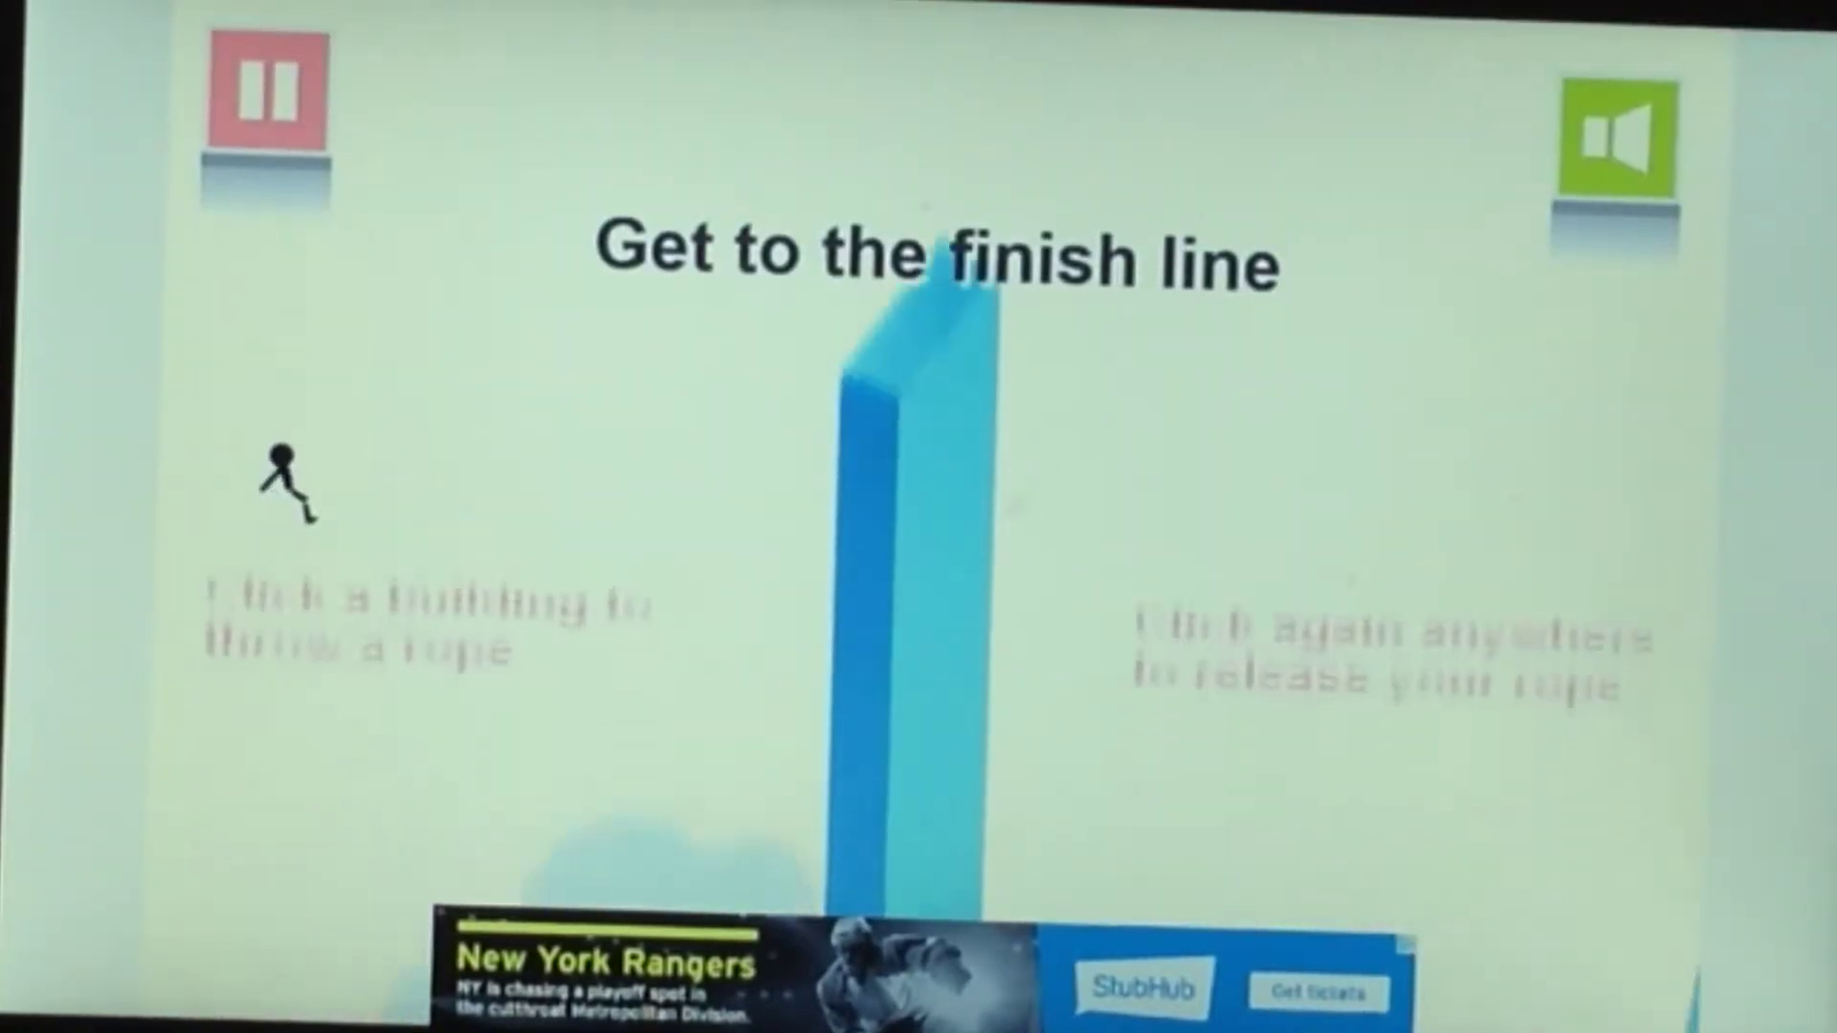
left_click(965, 309)
left_click(977, 301)
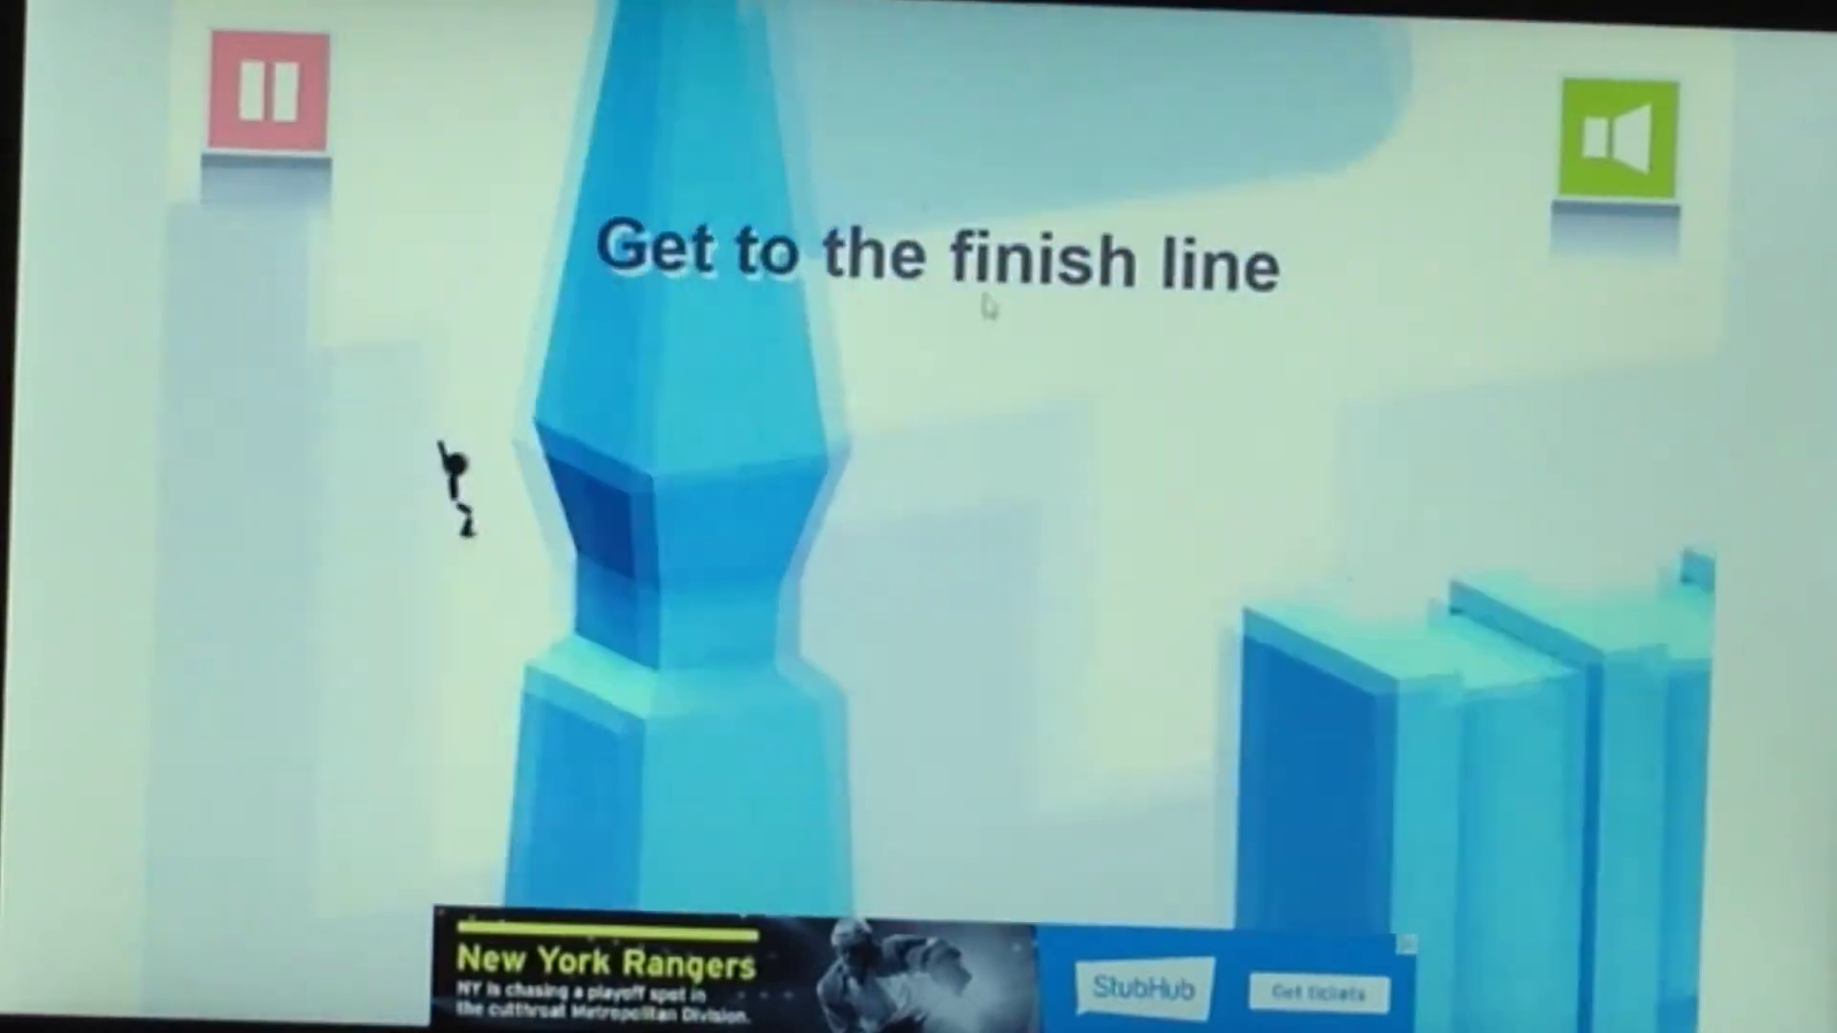
left_click(917, 488)
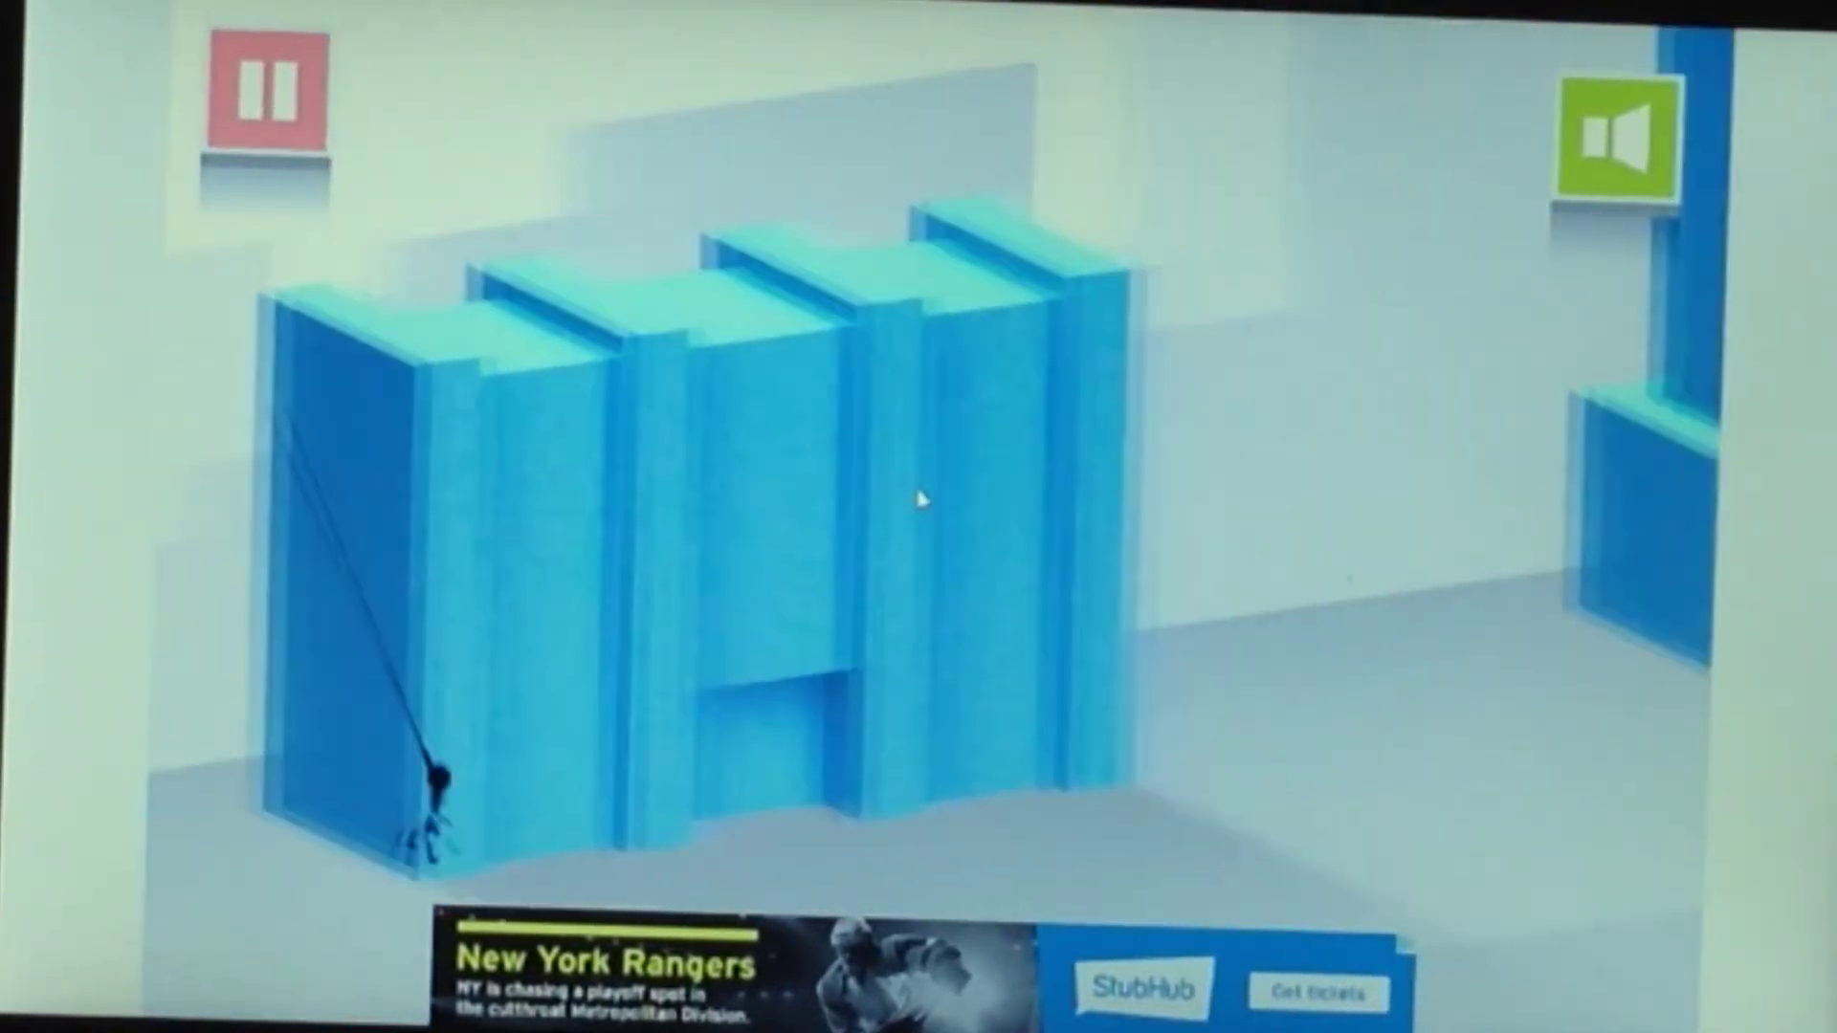
left_click(918, 497)
left_click(762, 595)
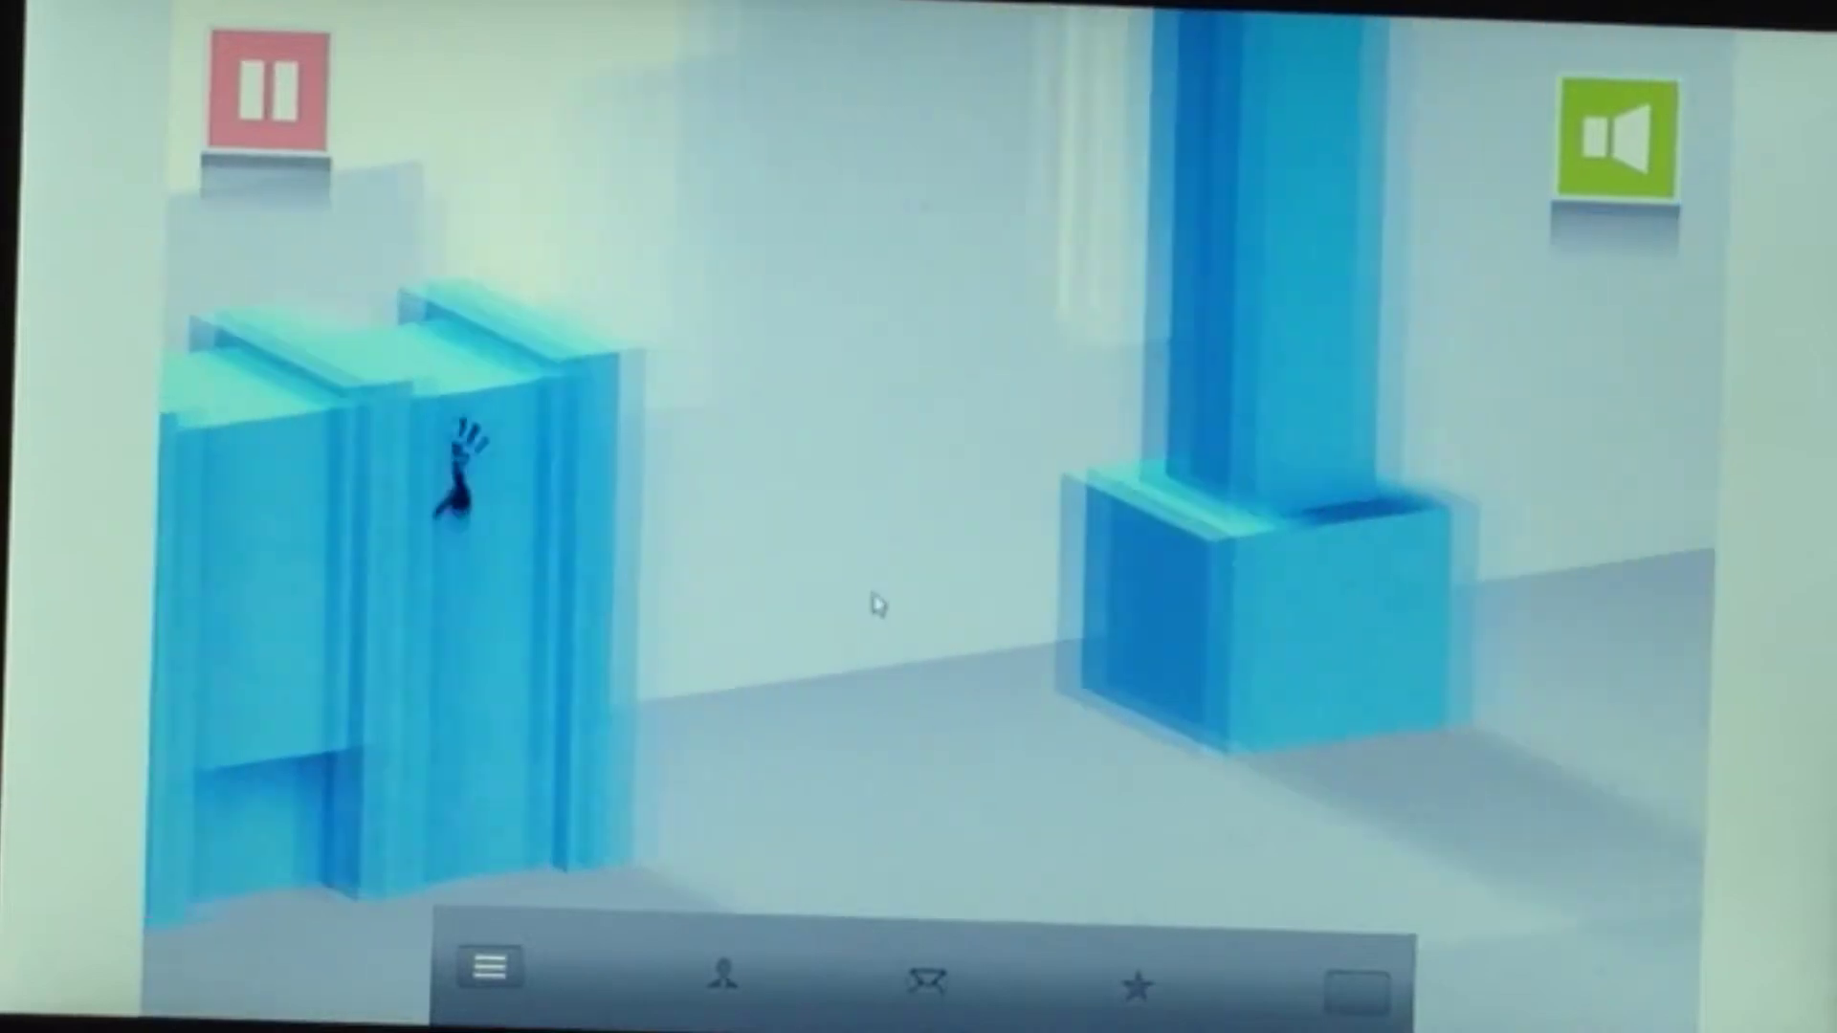
left_click(882, 600)
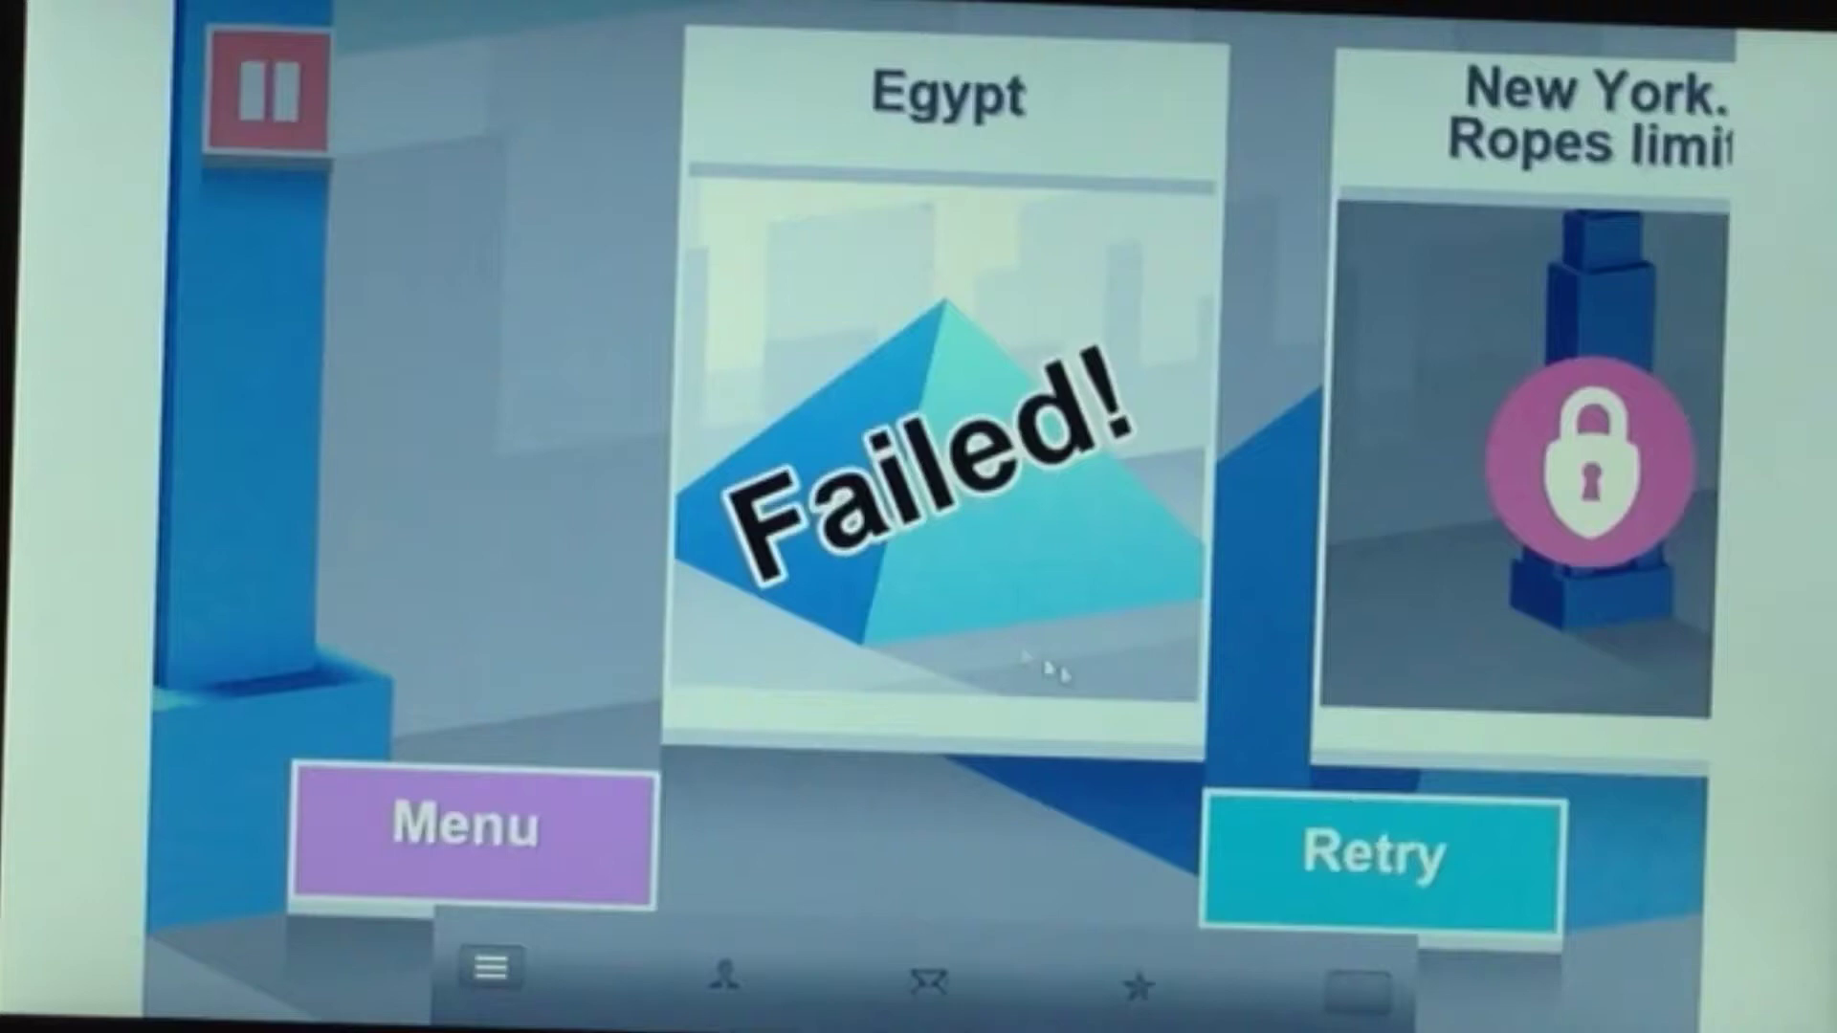
key("XF86AudioLowerVolume")
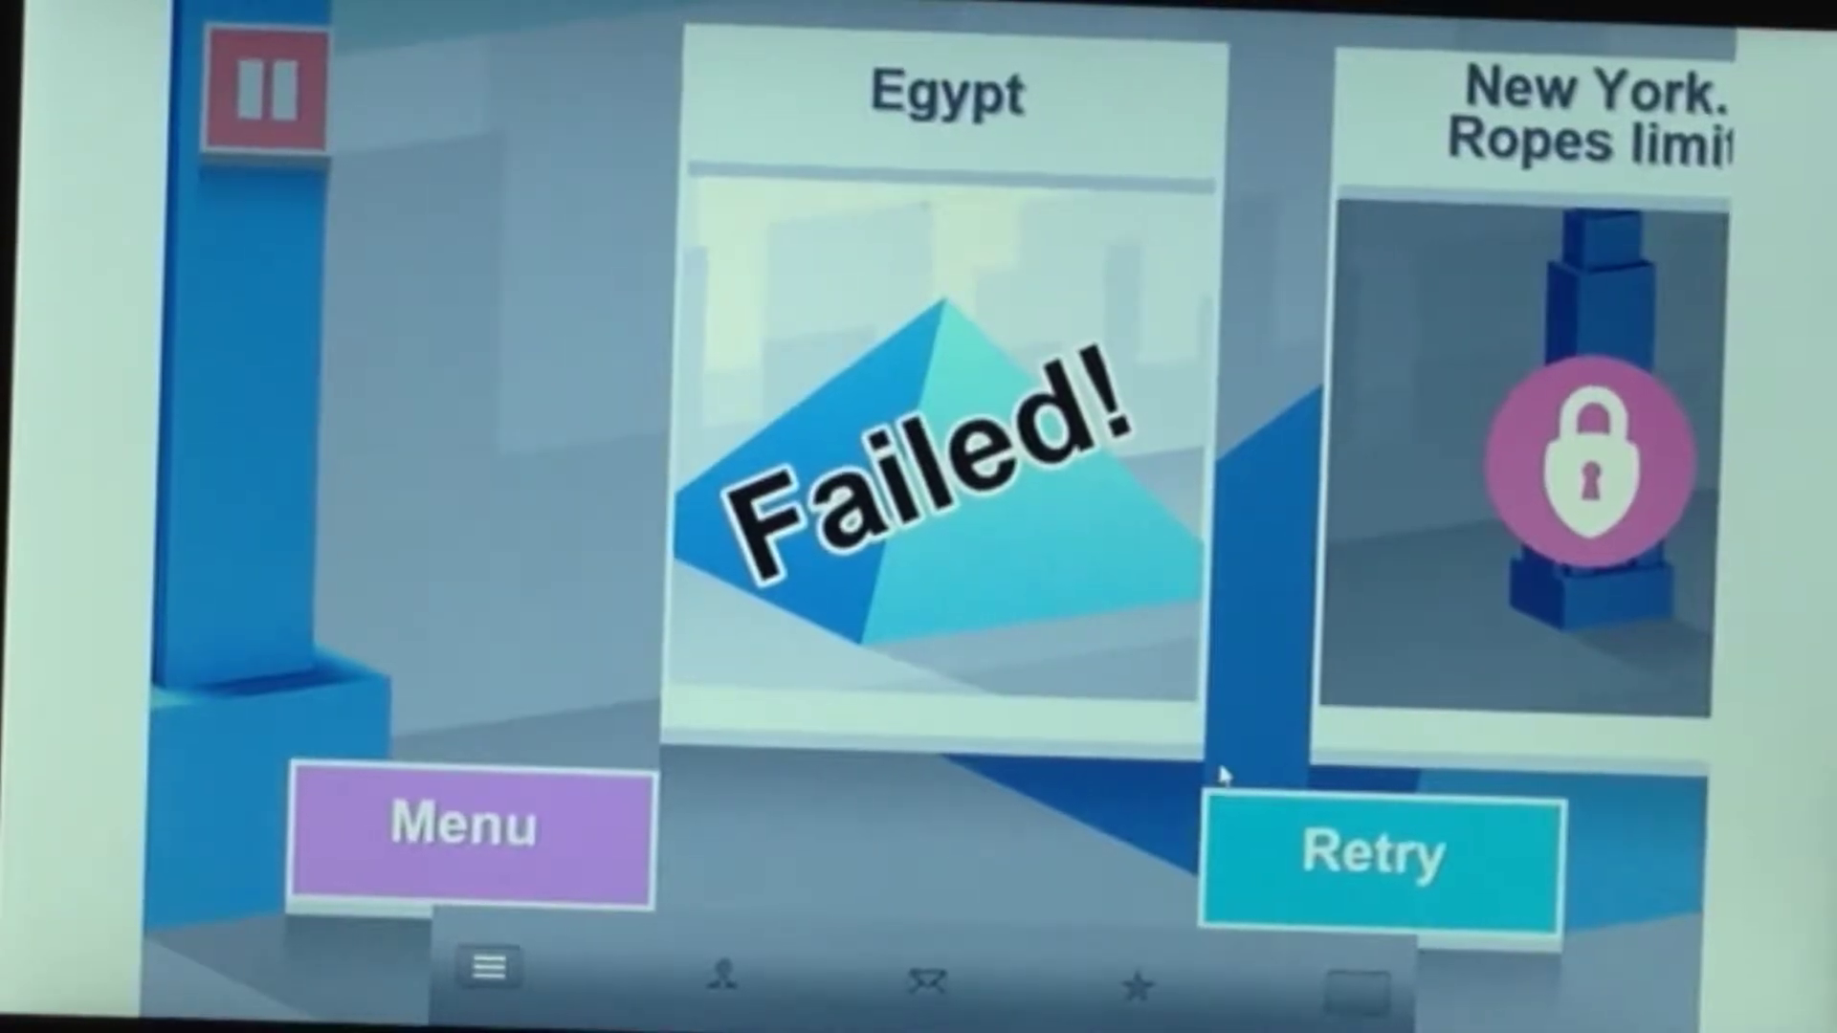
Retry Egypt twice, each short run of rope swings ending in failure
left_click(1270, 846)
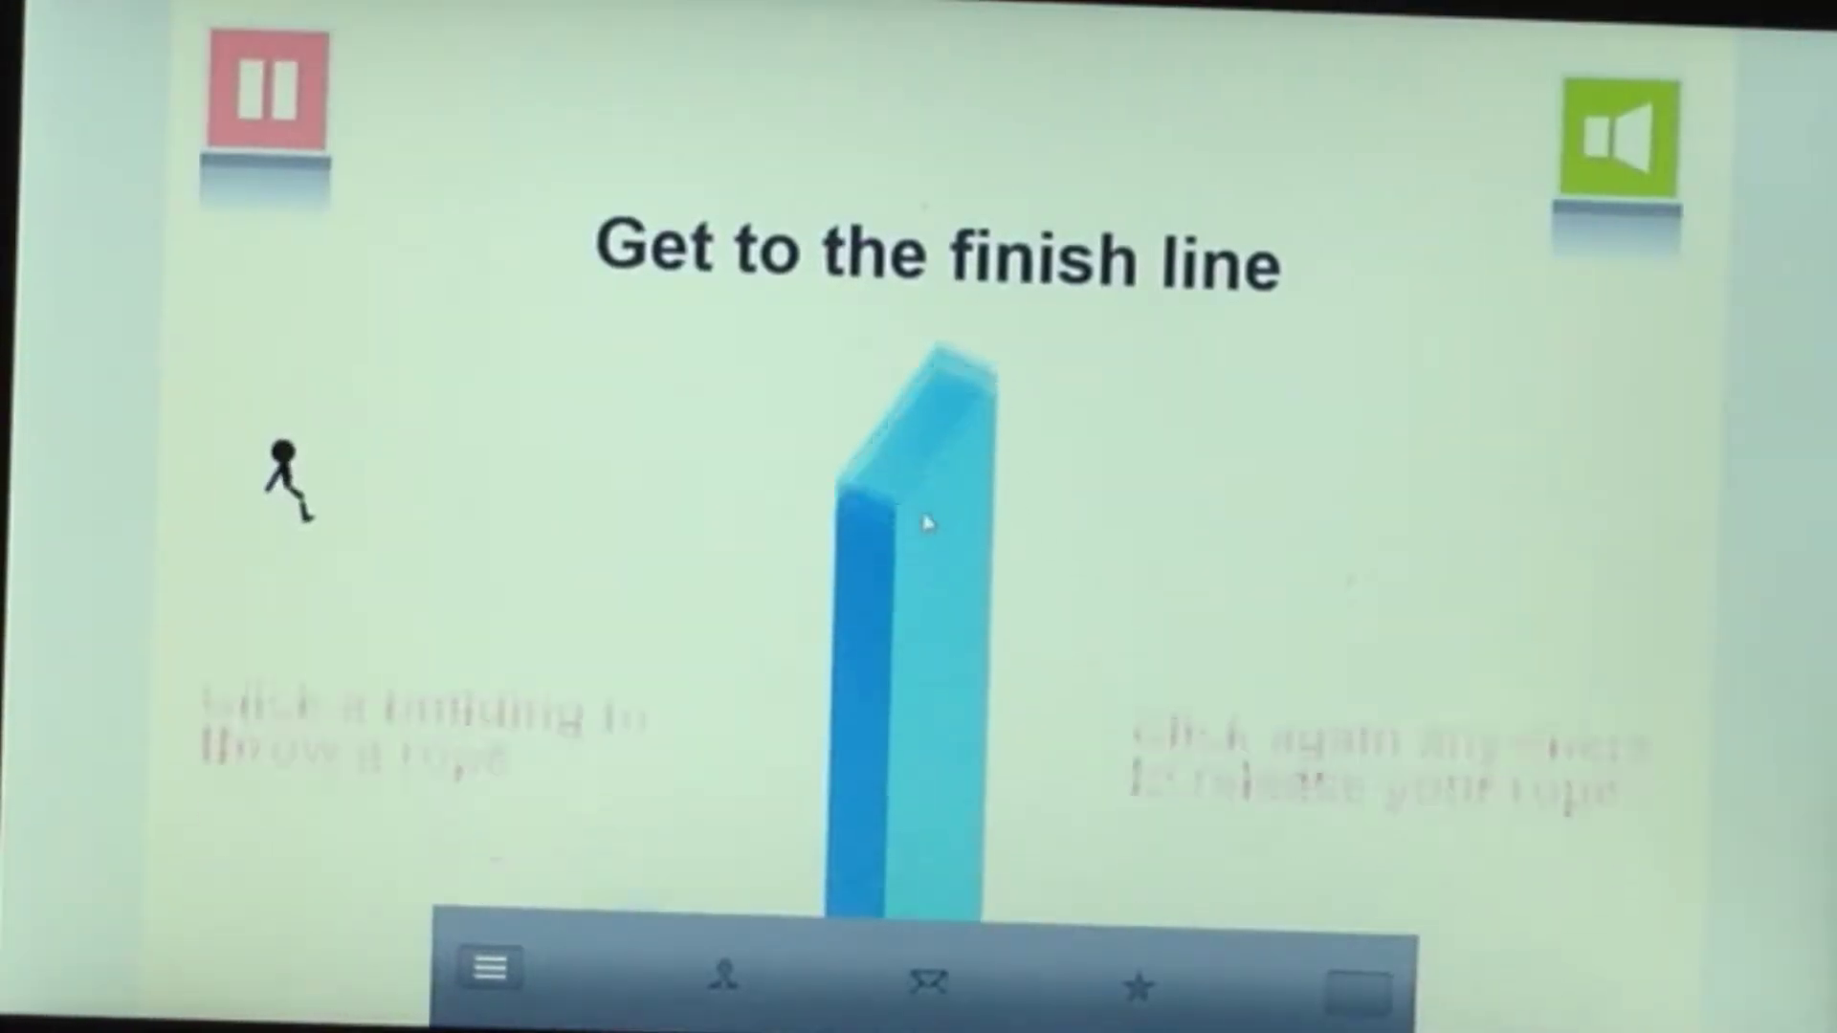
left_click(926, 523)
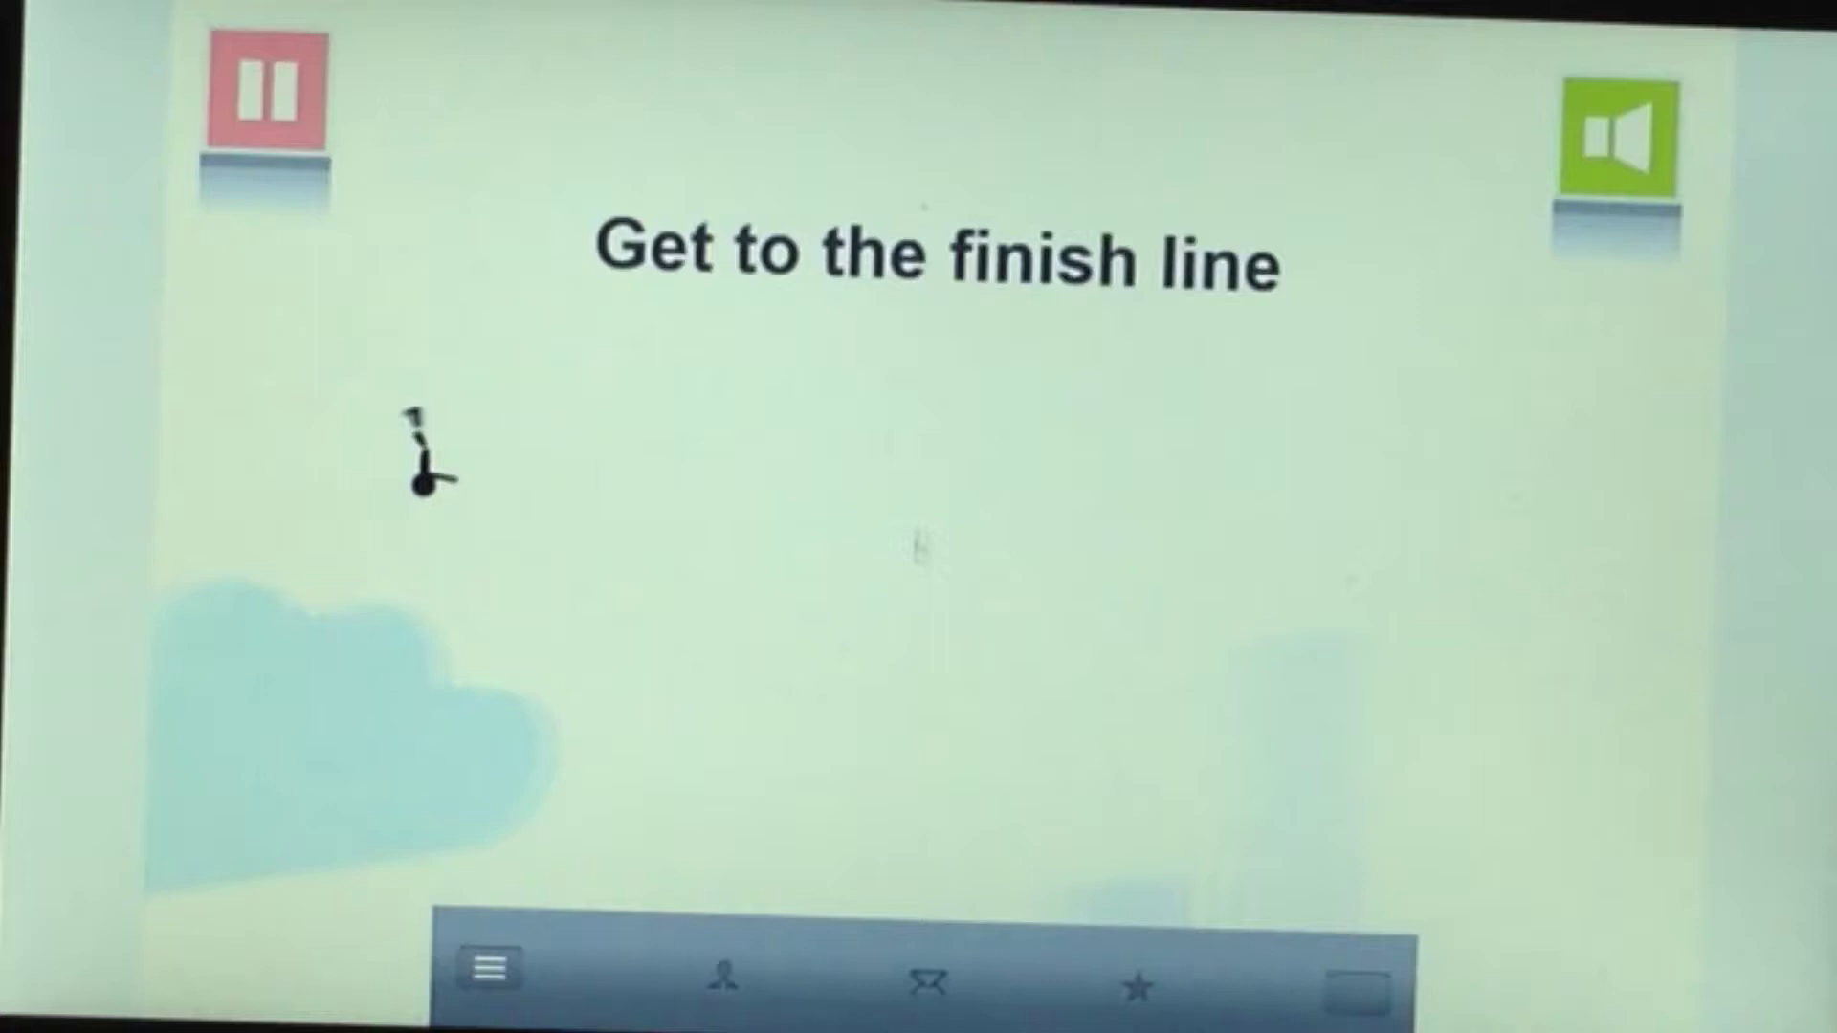
left_click(912, 572)
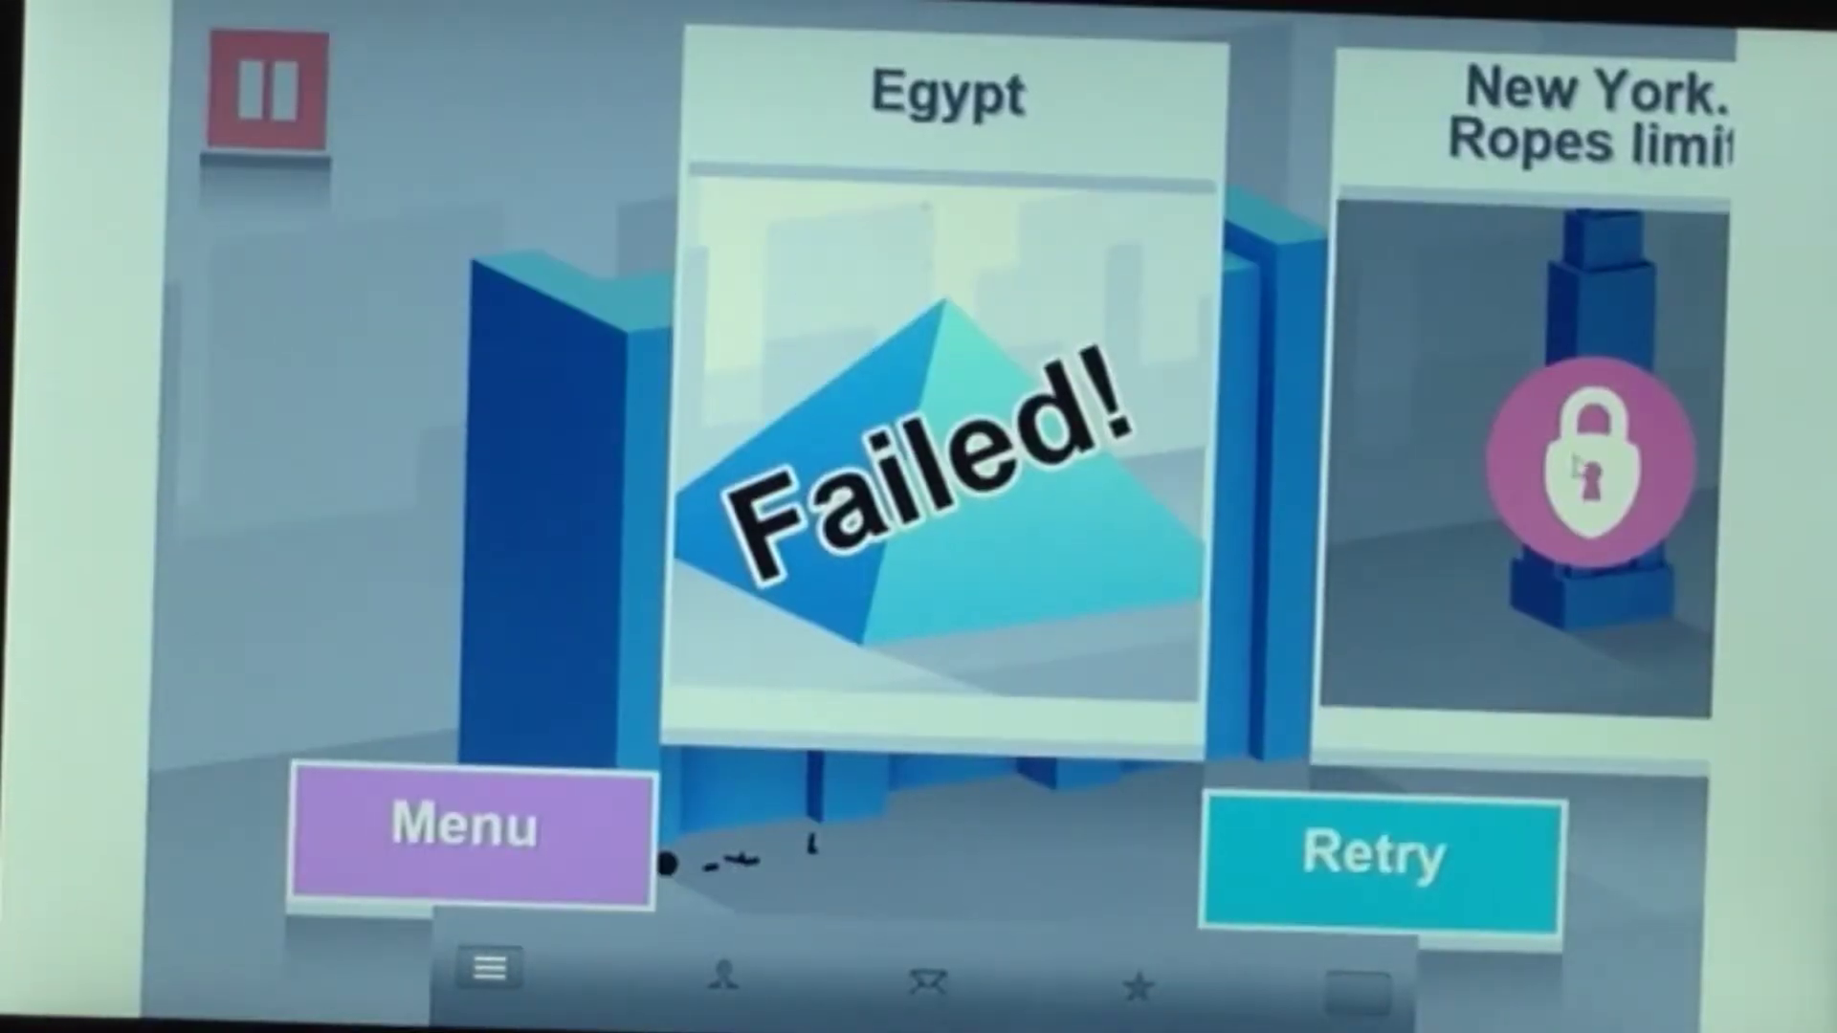
left_click(1482, 808)
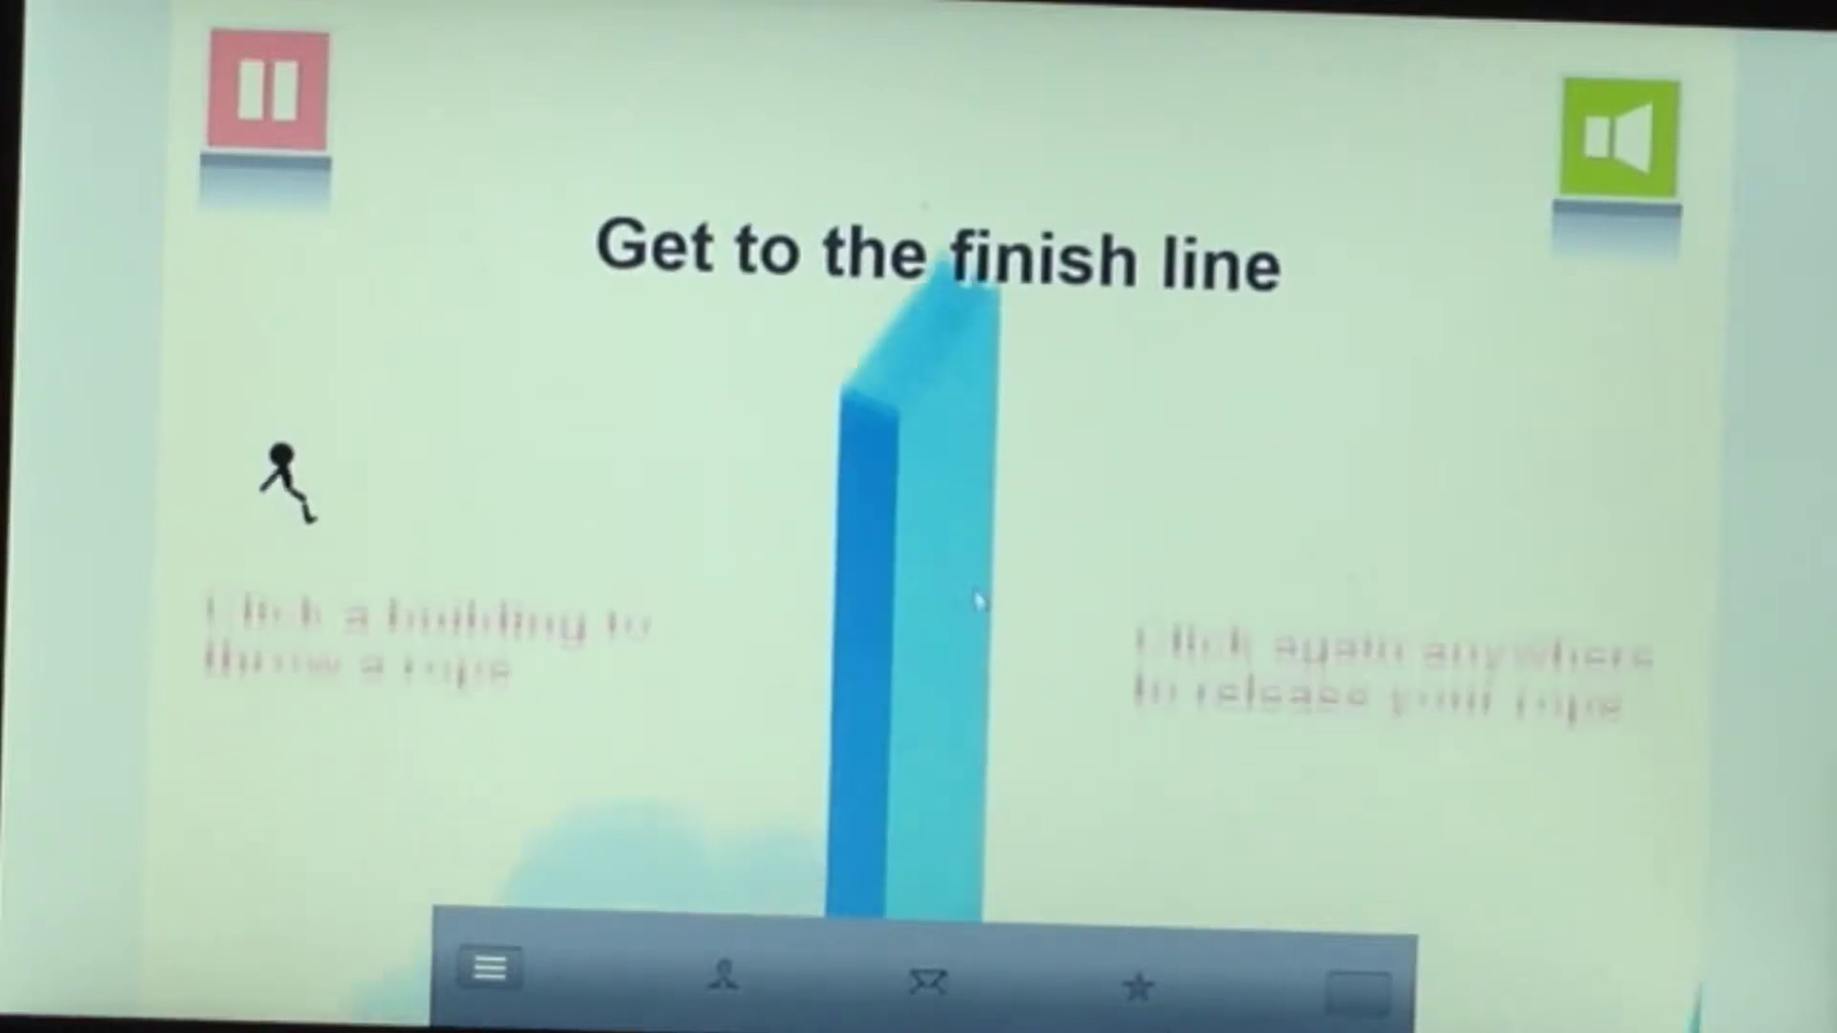
left_click(979, 599)
left_click(991, 603)
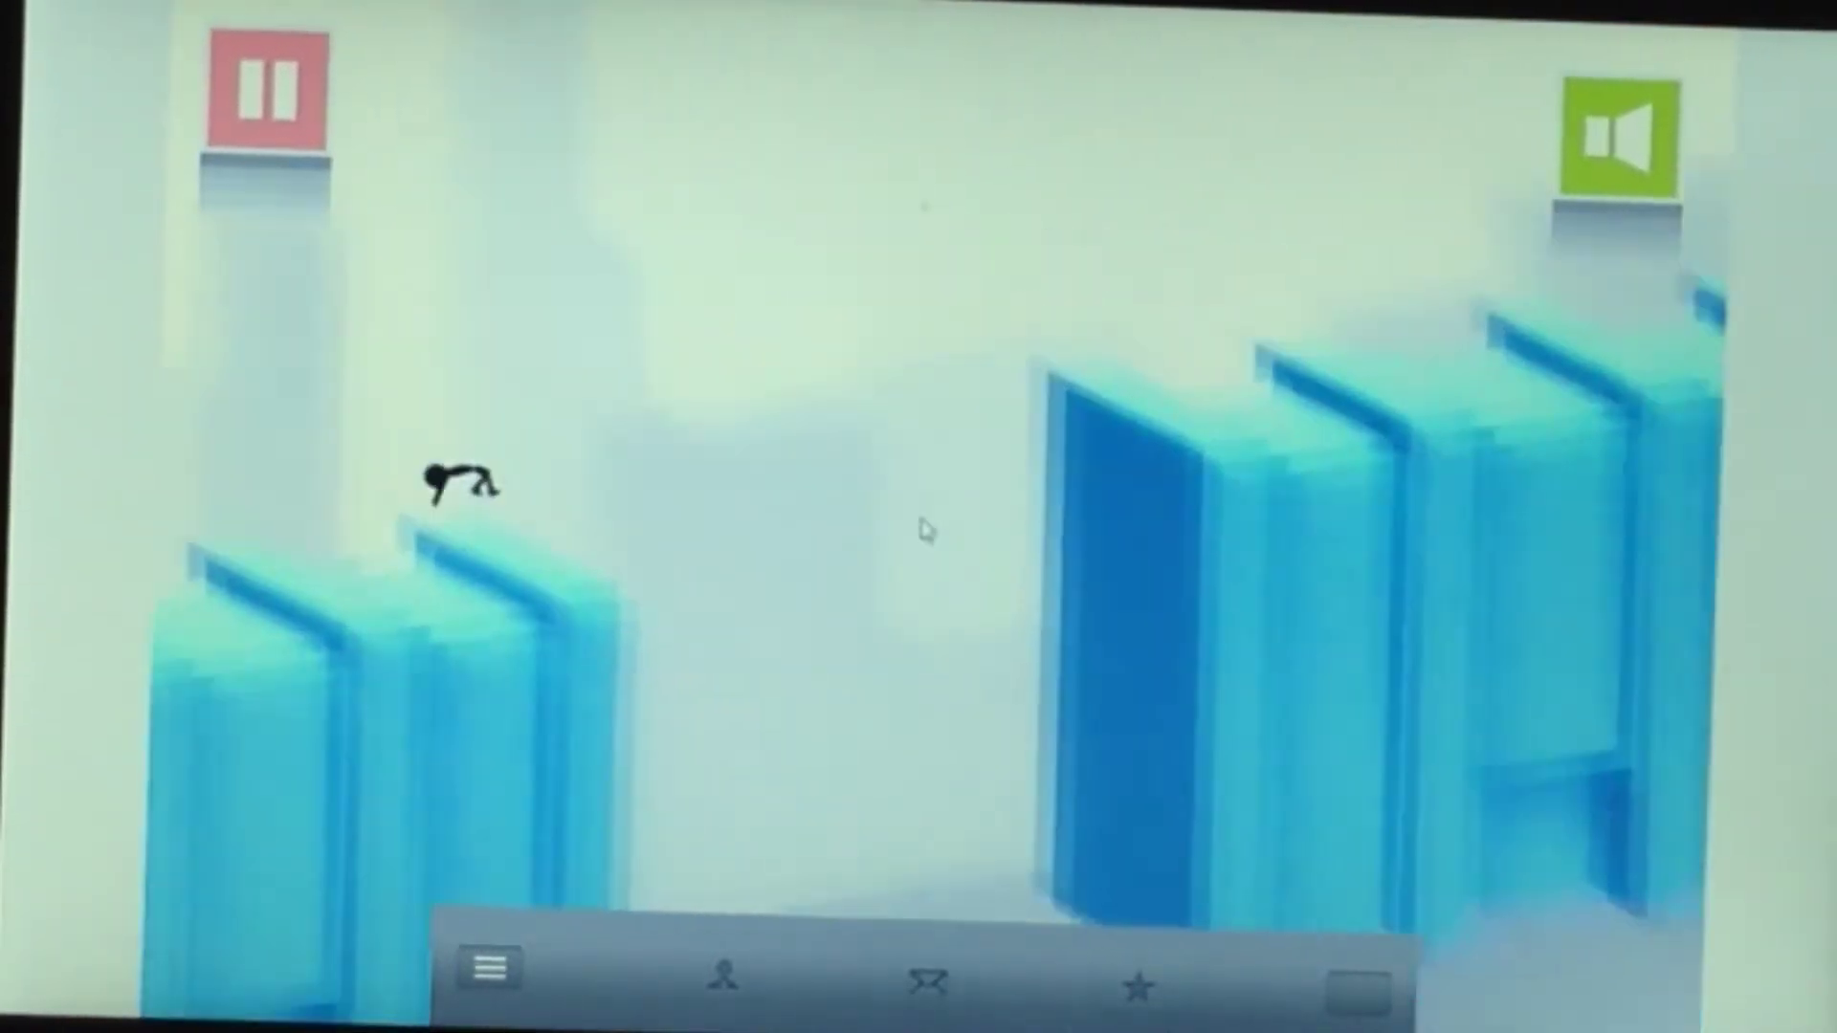
left_click(926, 528)
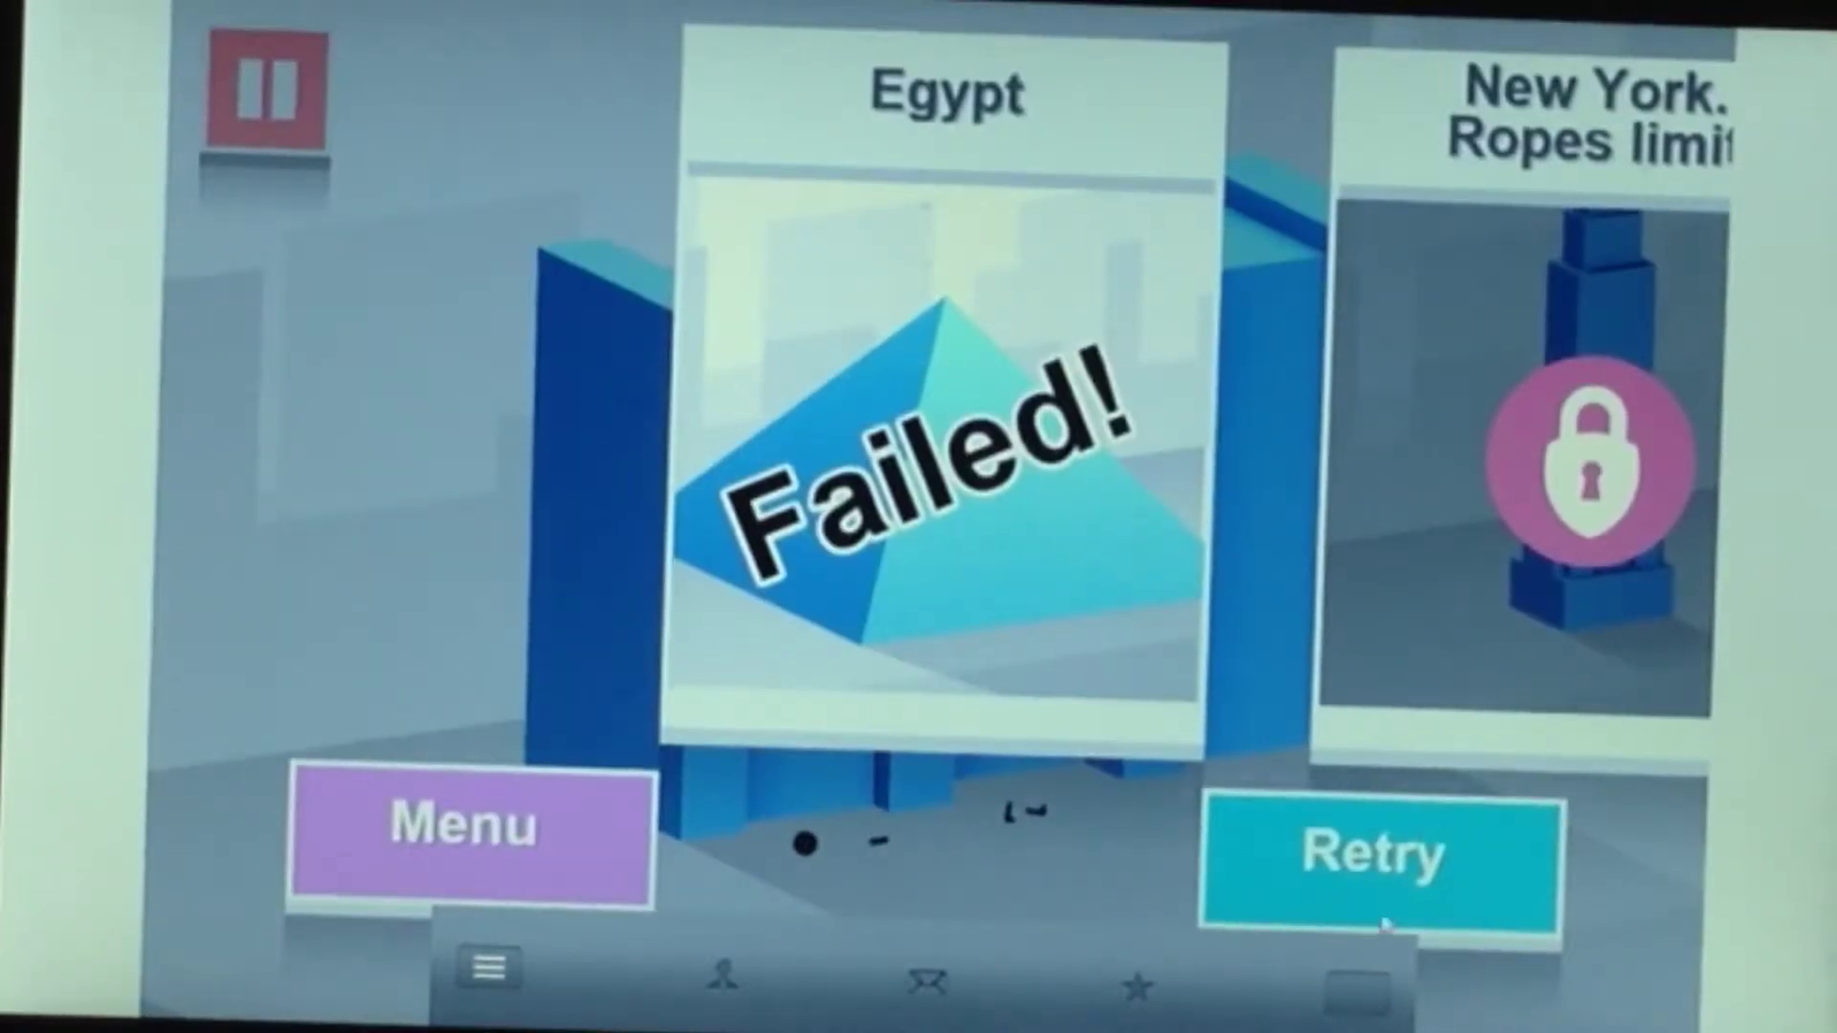
Retry, swing via the yellow block and blimp, then retry and pause the new run
left_click(1382, 890)
left_click(852, 621)
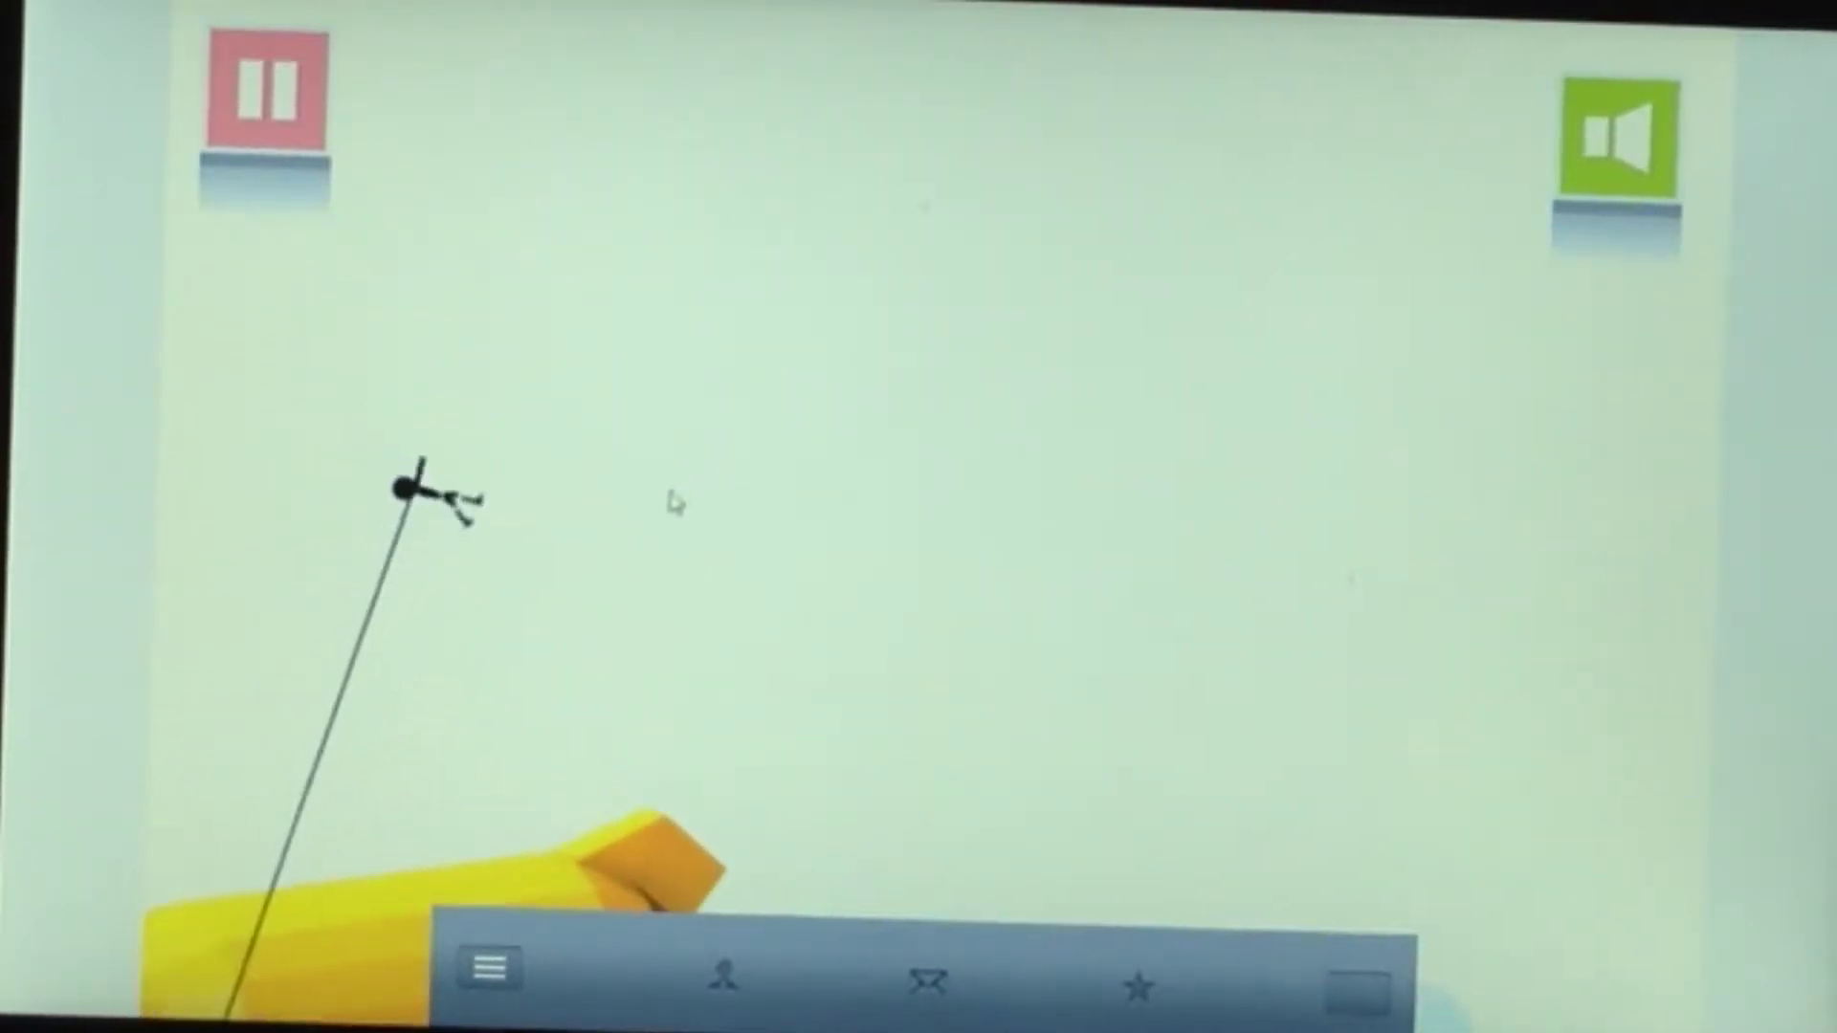
left_click(661, 509)
left_click(601, 355)
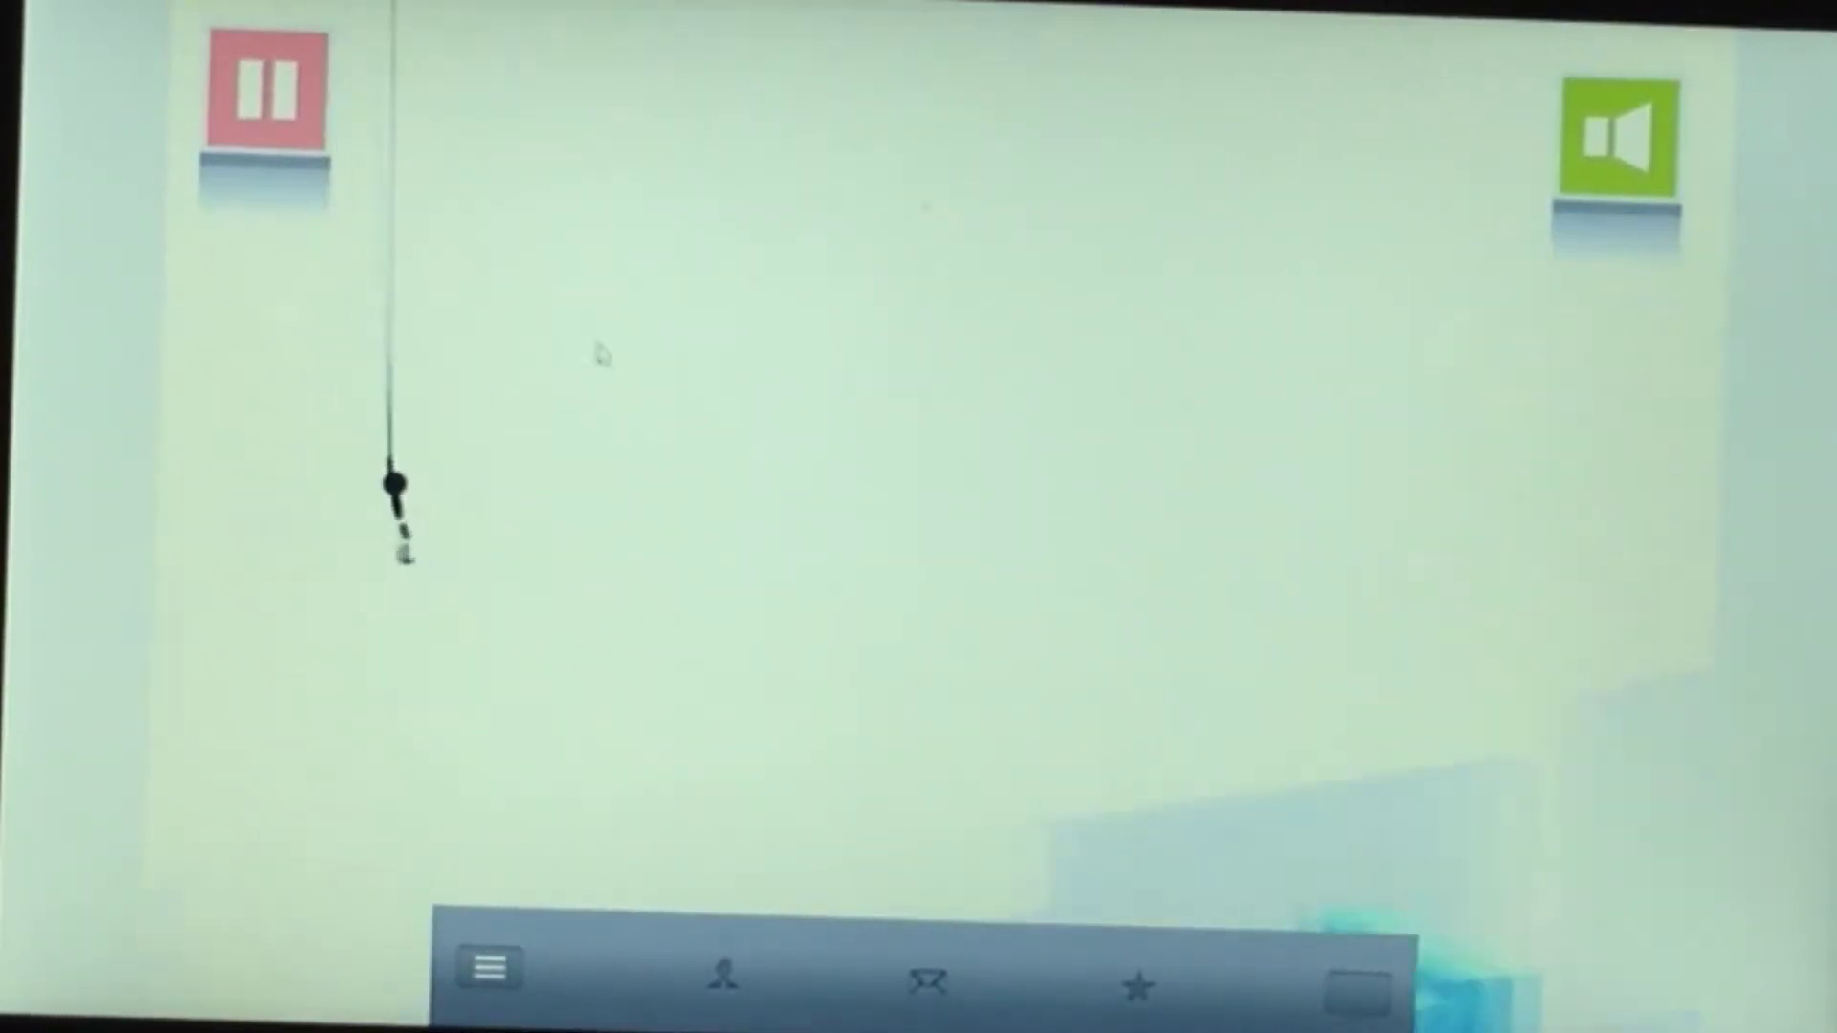
left_click(718, 359)
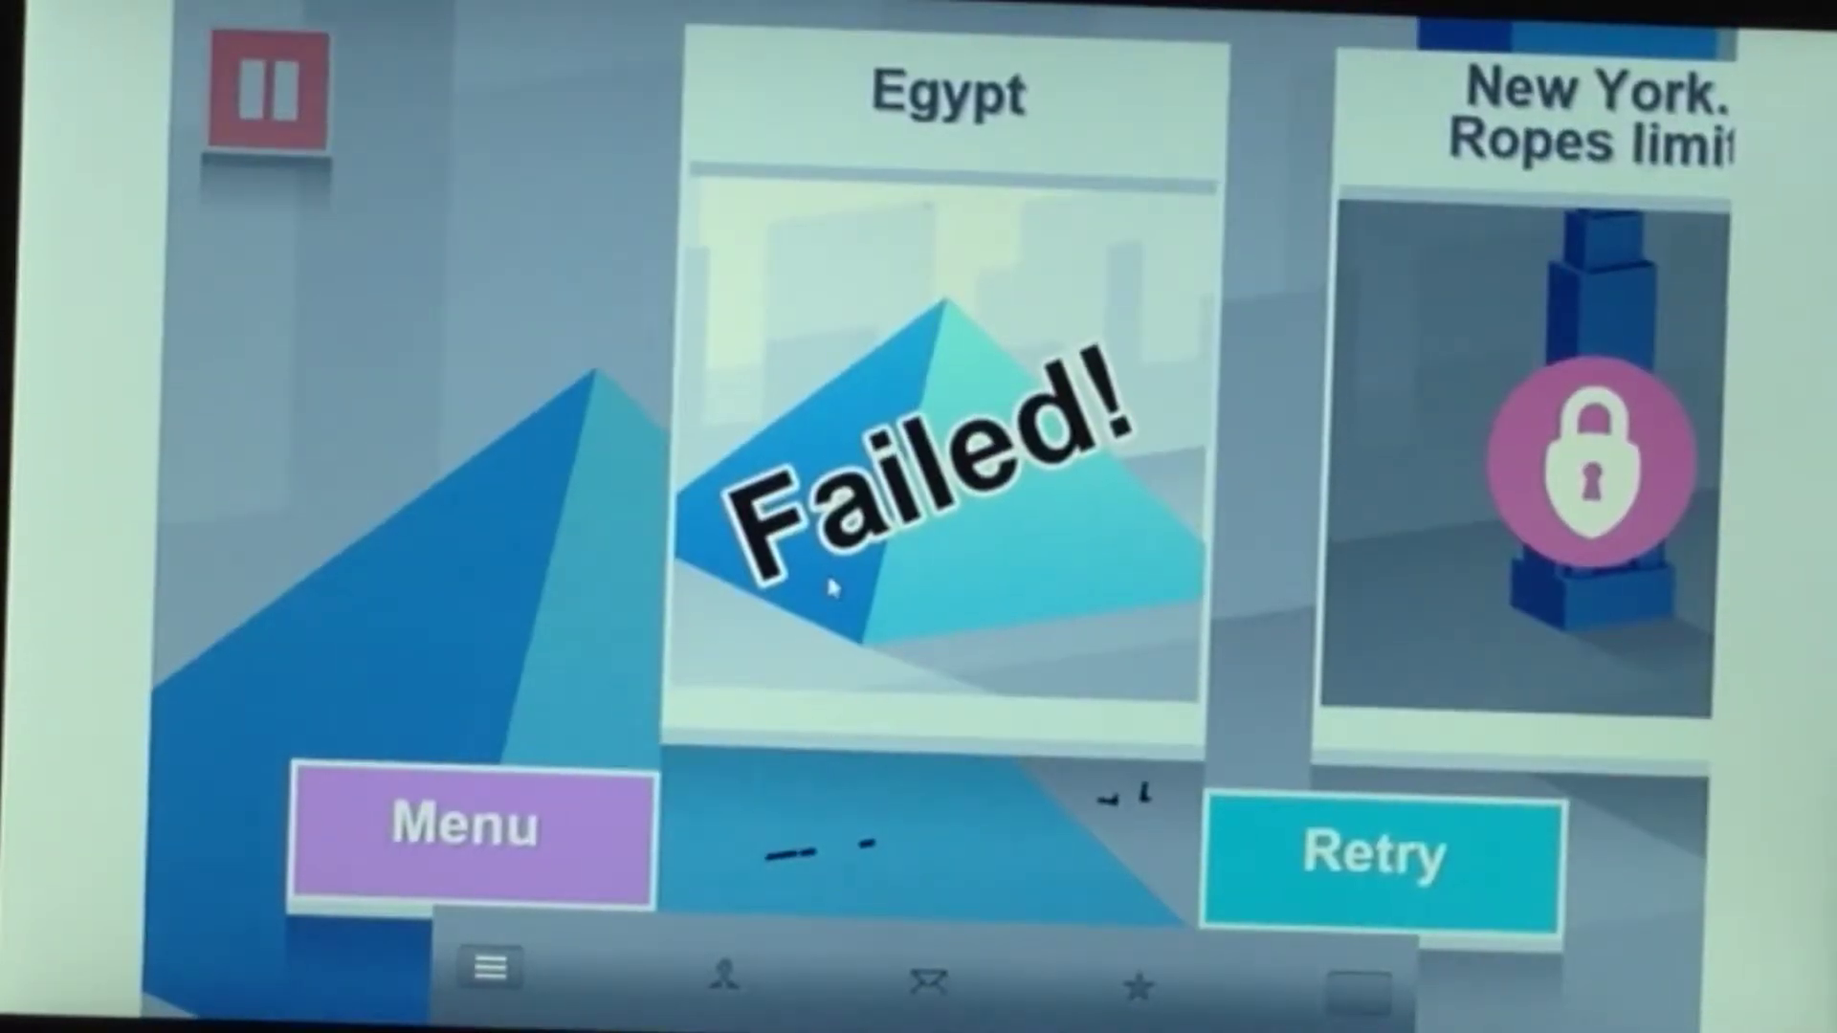
left_click(826, 572)
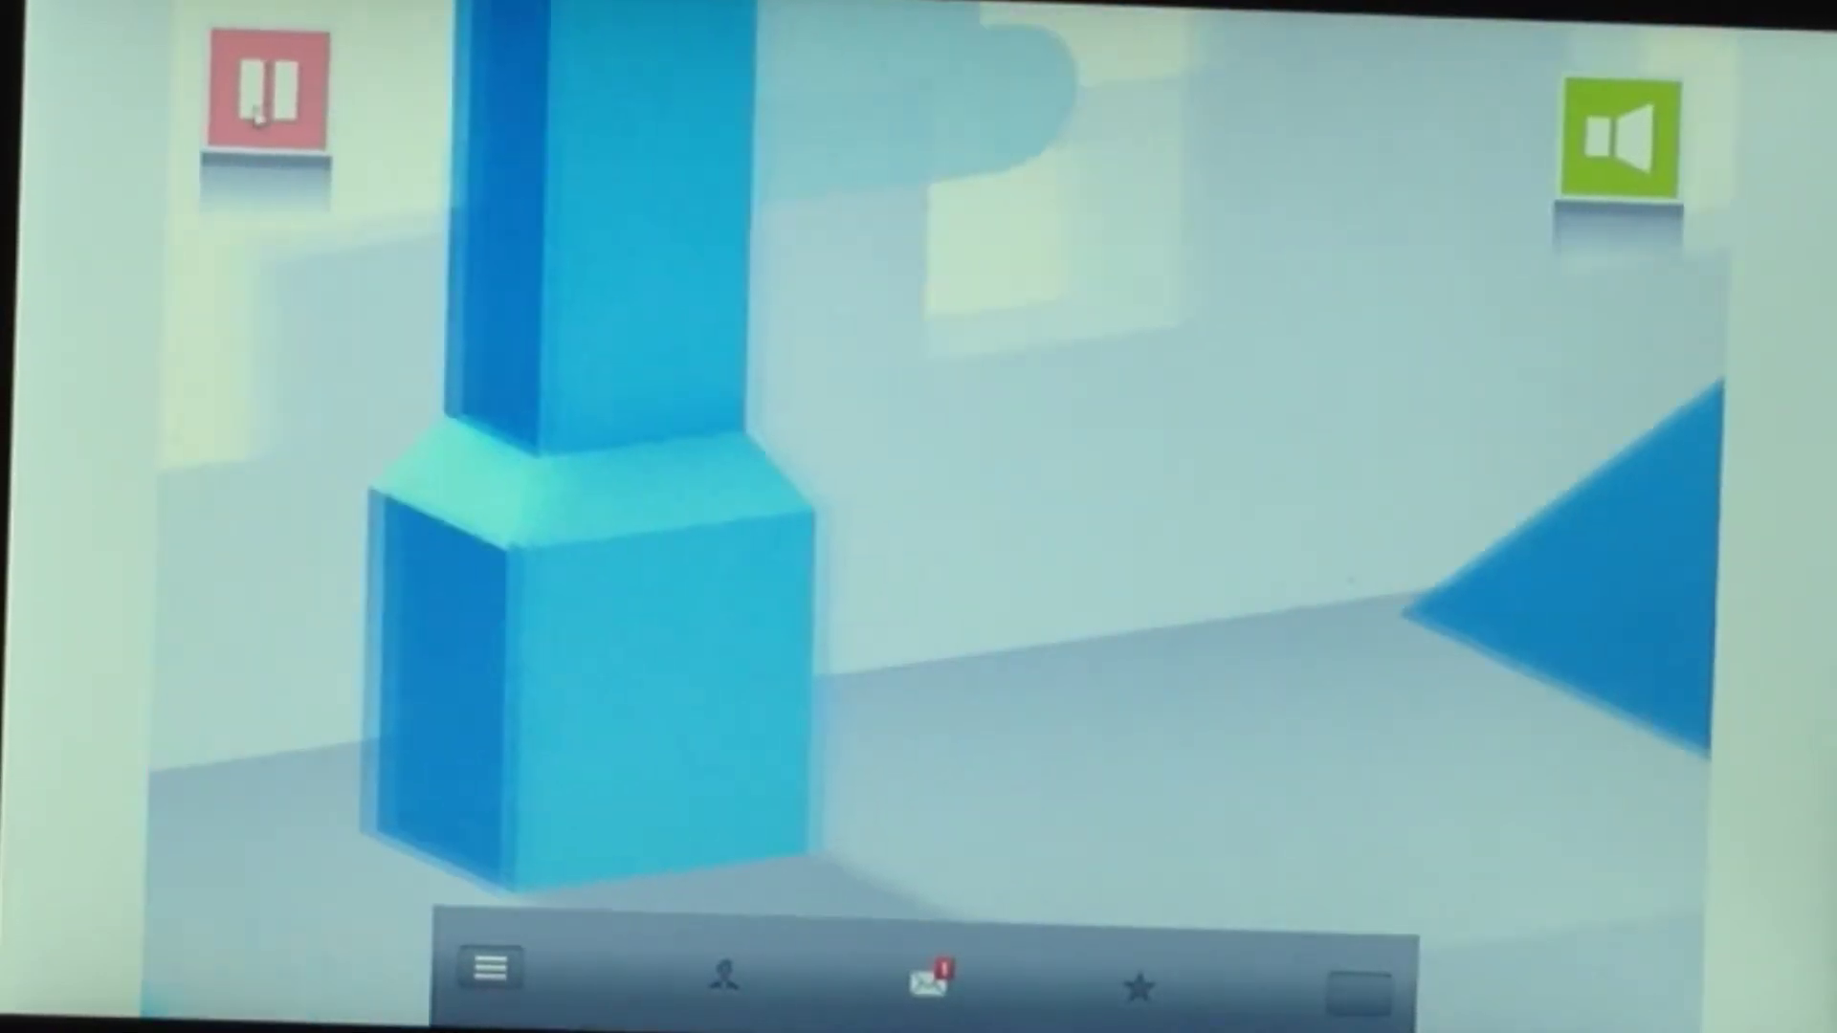
left_click(258, 108)
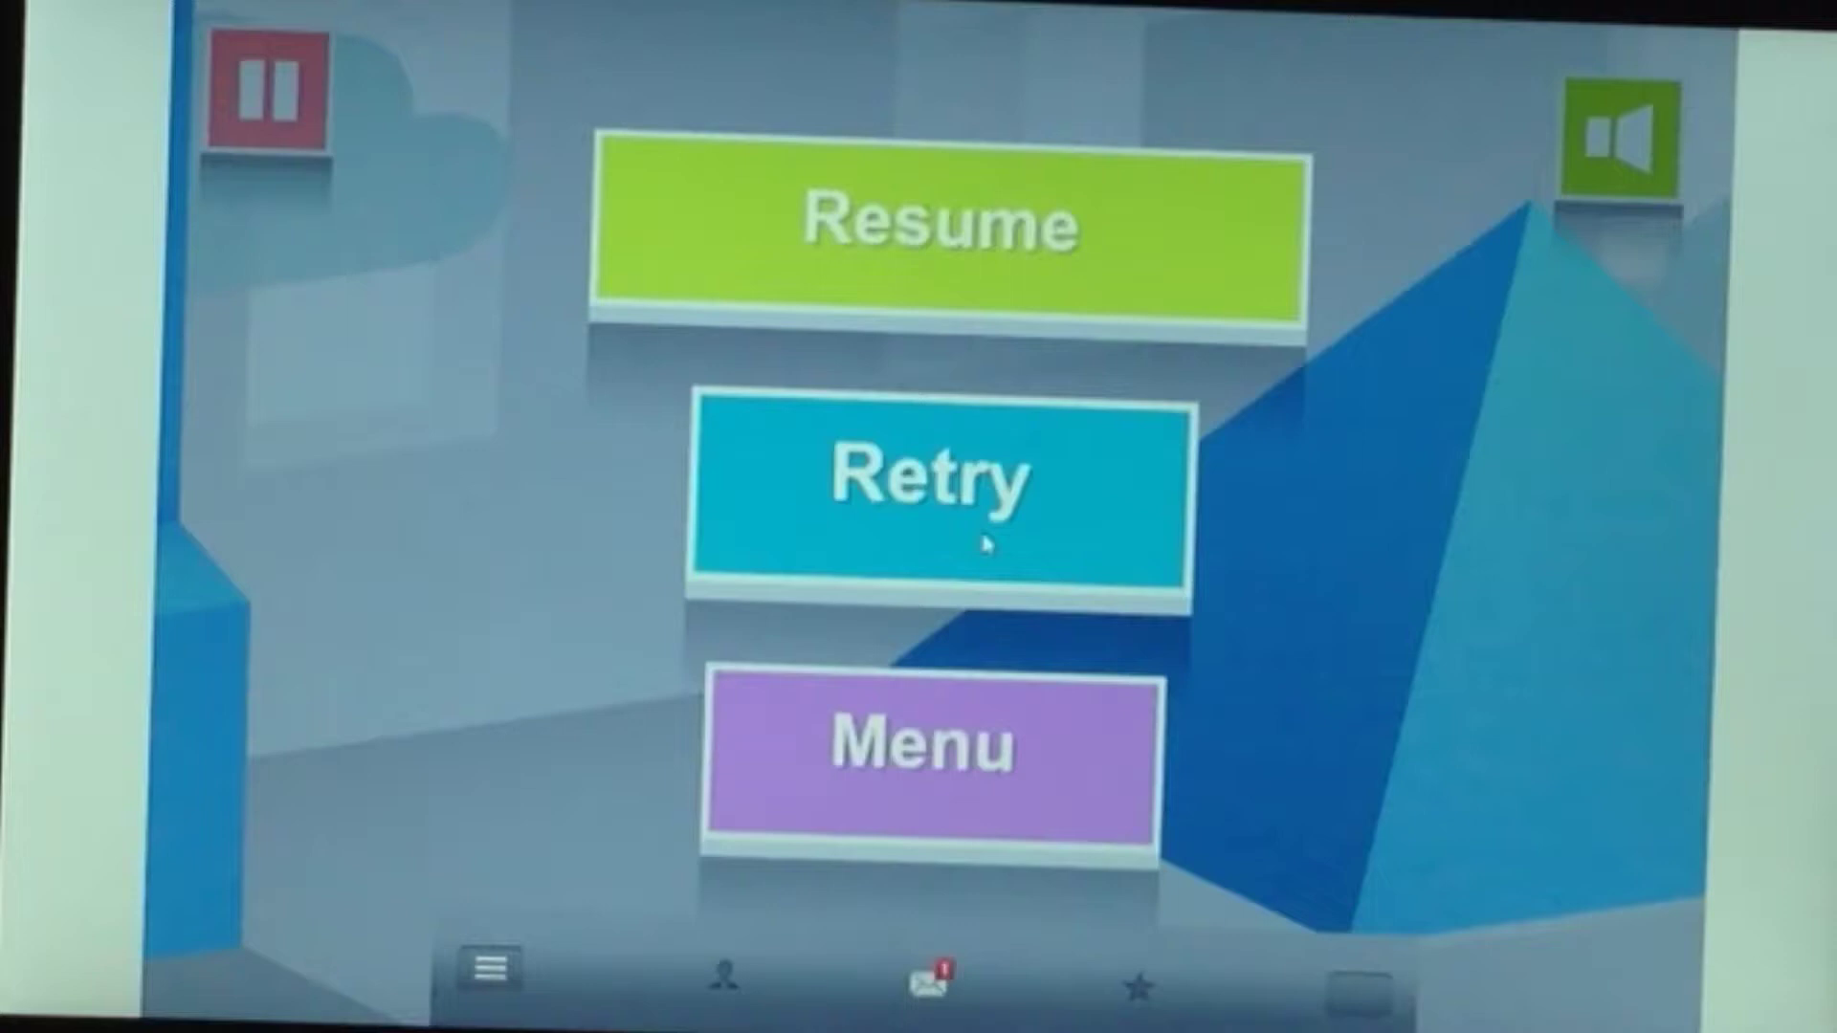
Restart from the pause menu and swing right from the first building until failing
left_click(975, 569)
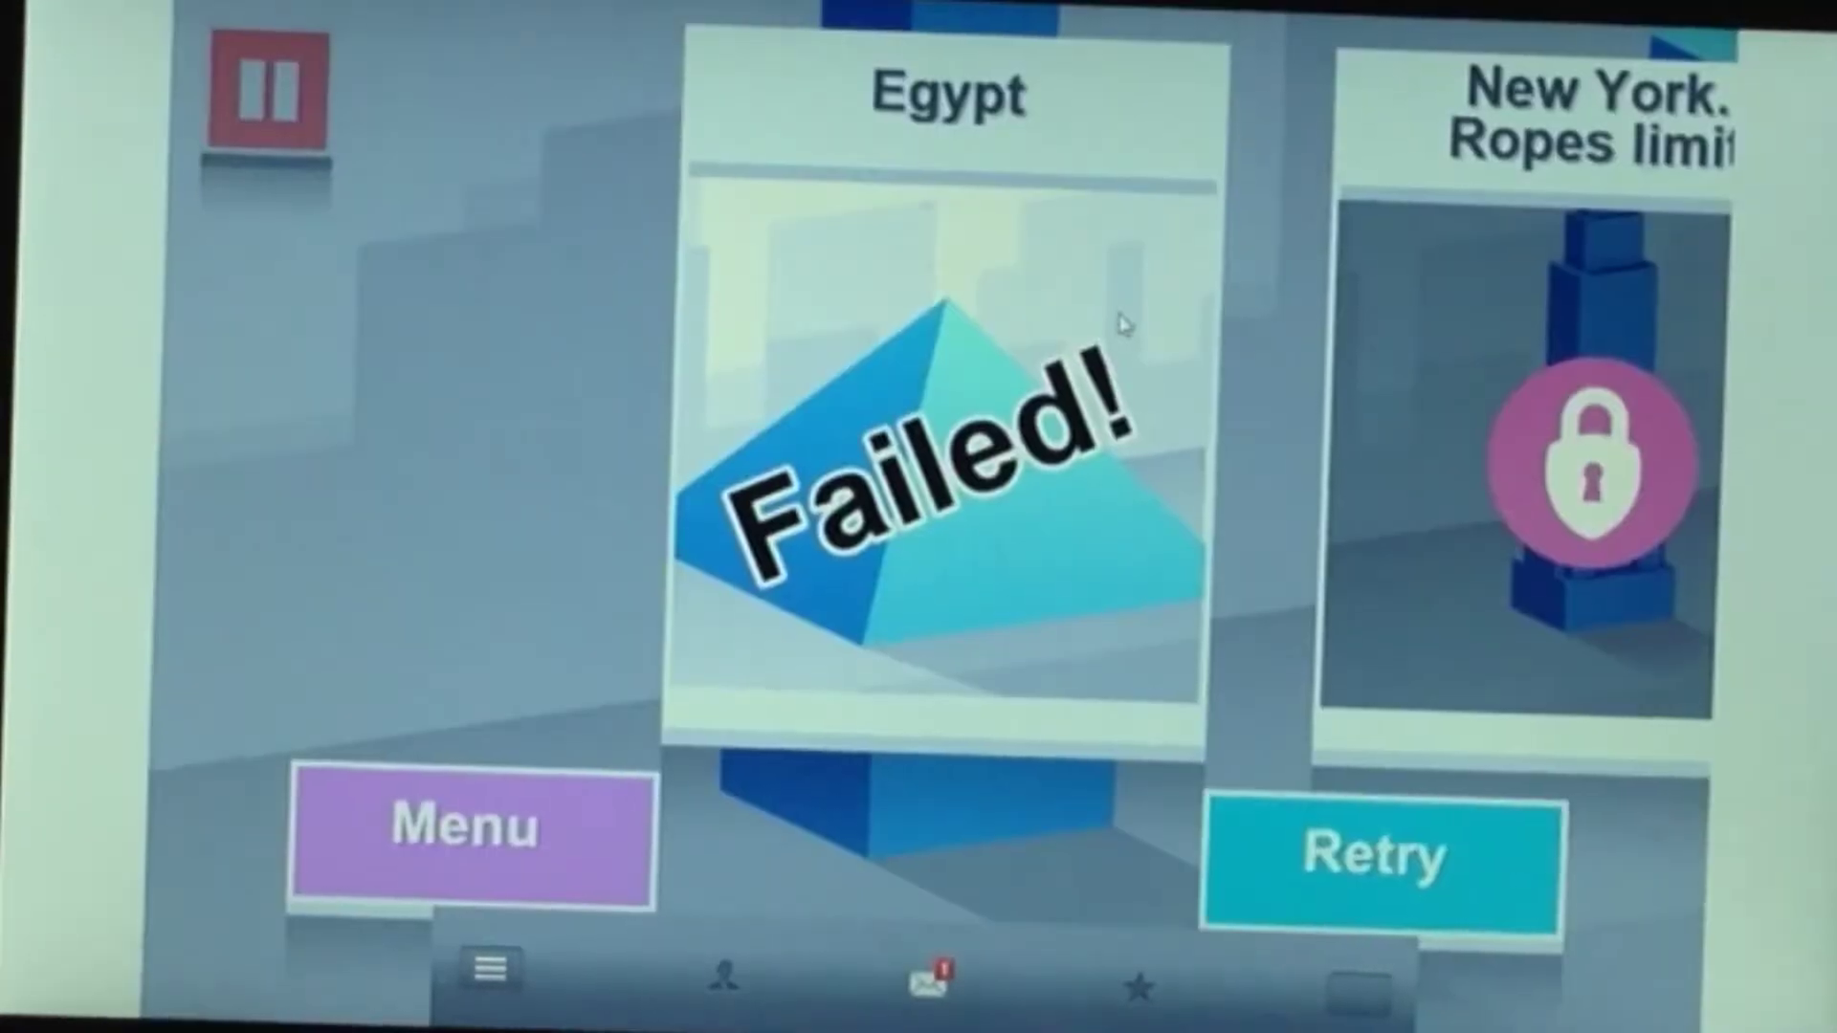
left_click(1335, 849)
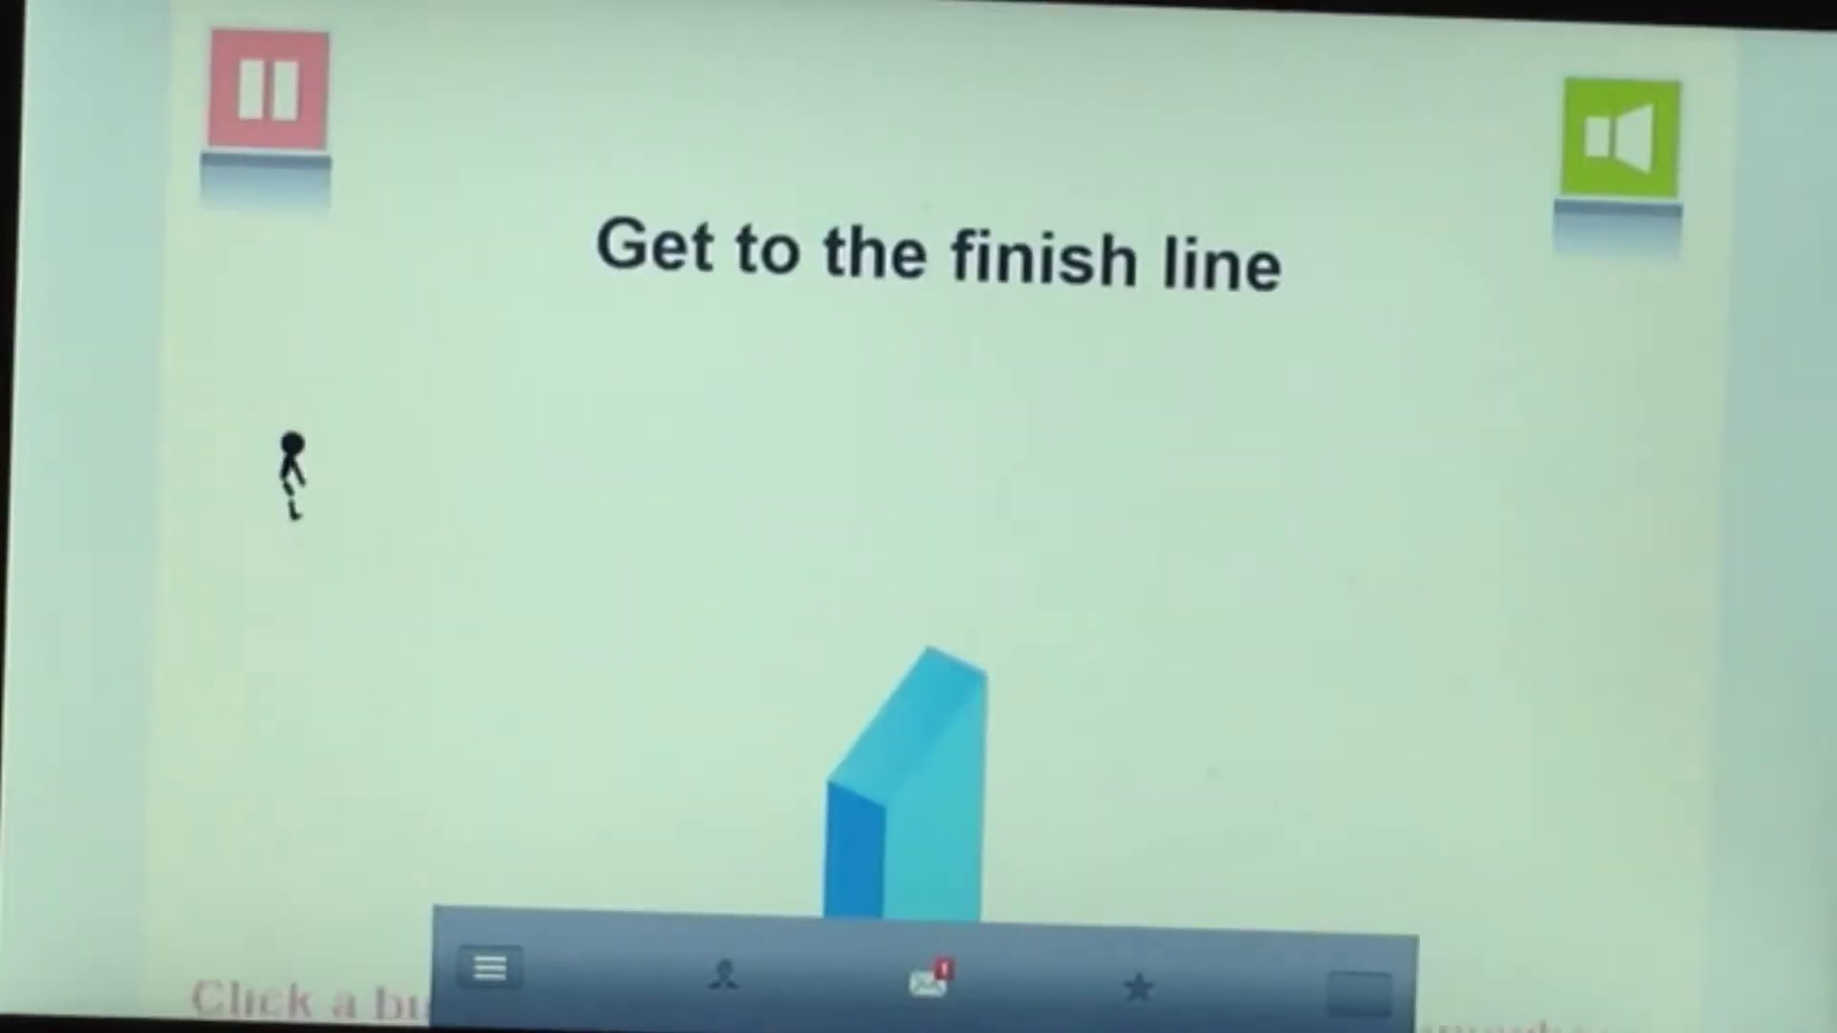
left_click(990, 574)
left_click(1005, 581)
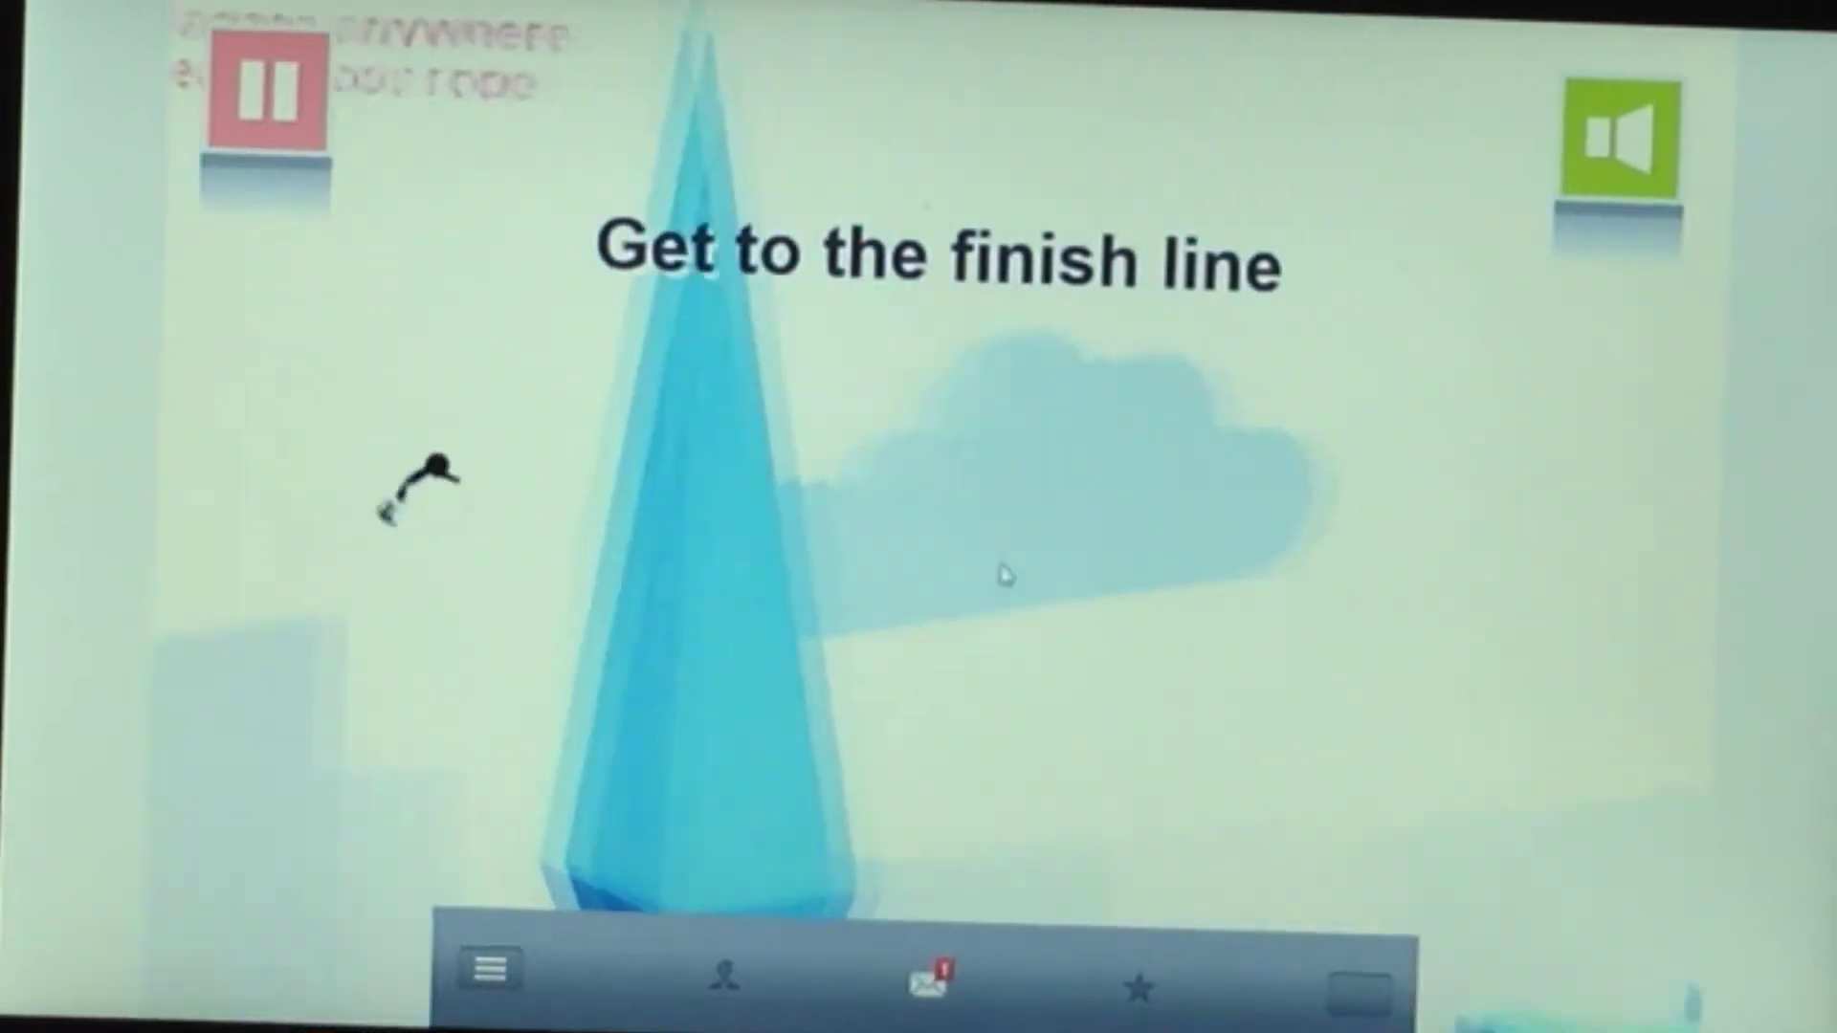
left_click(997, 566)
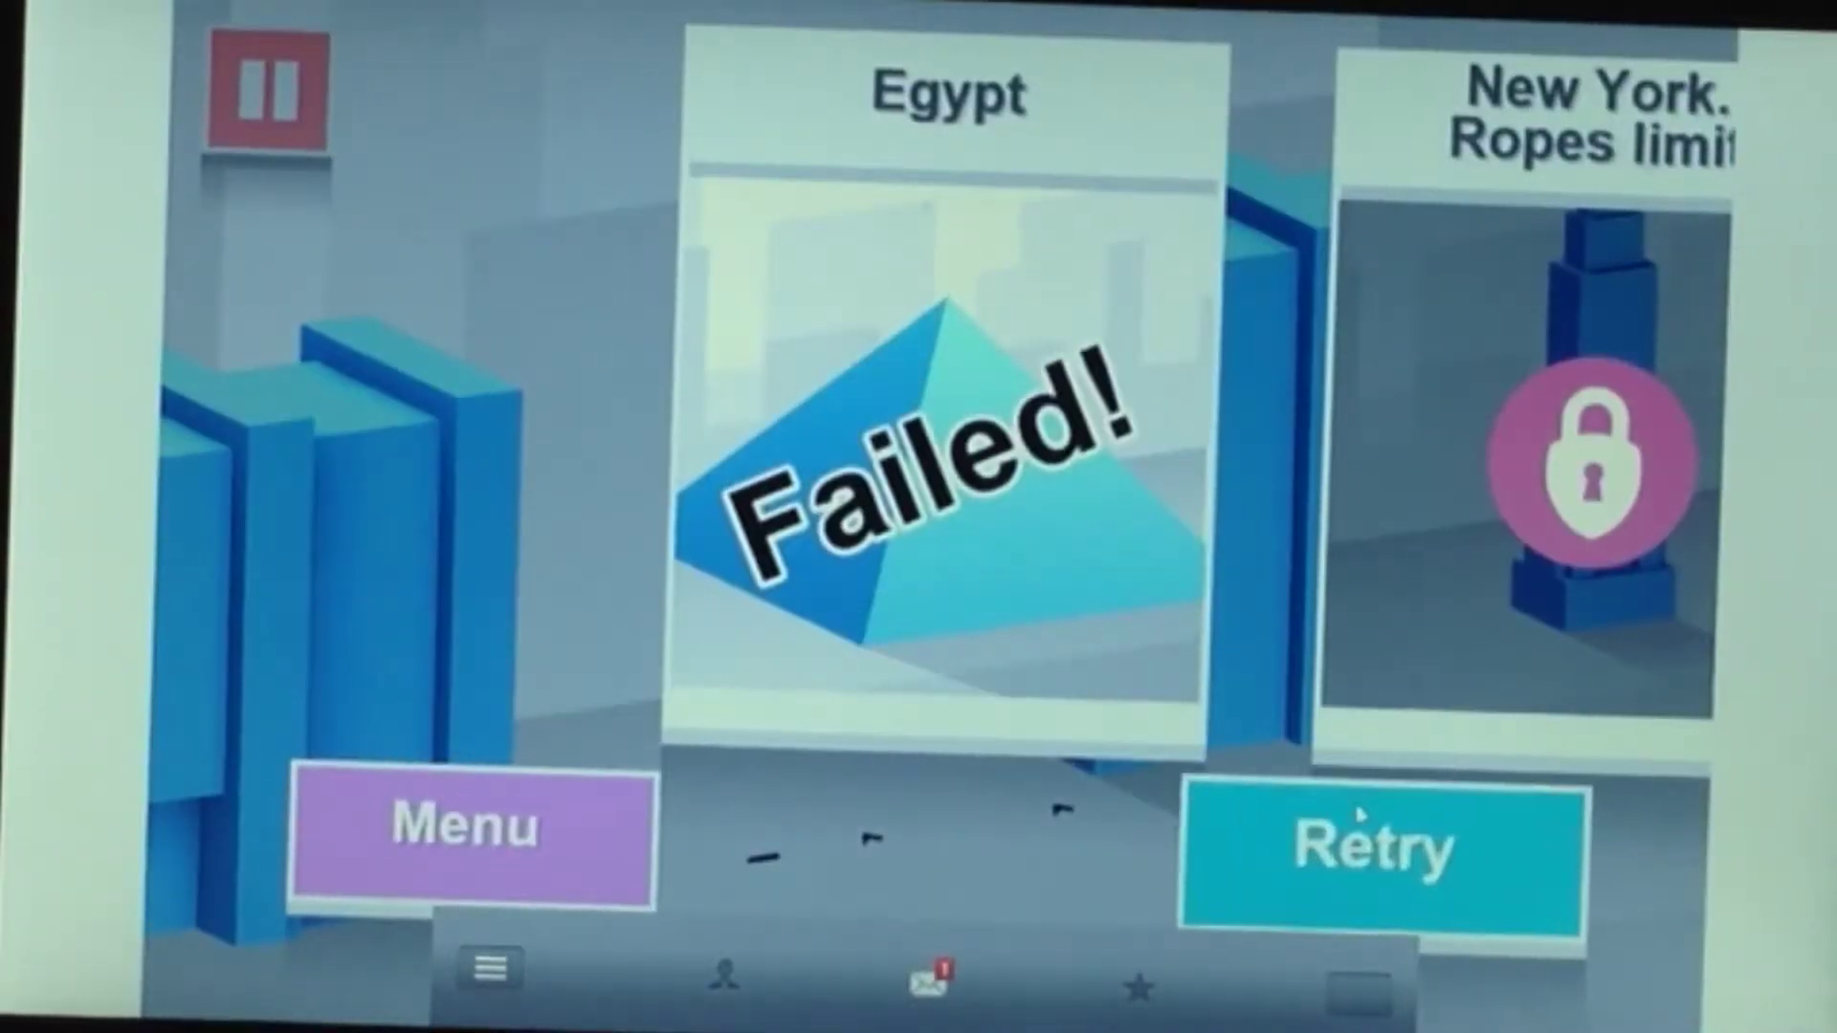
Retry and swing across buildings to the tall blue tower before failing
left_click(1356, 964)
left_click(936, 644)
left_click(936, 644)
left_click(948, 574)
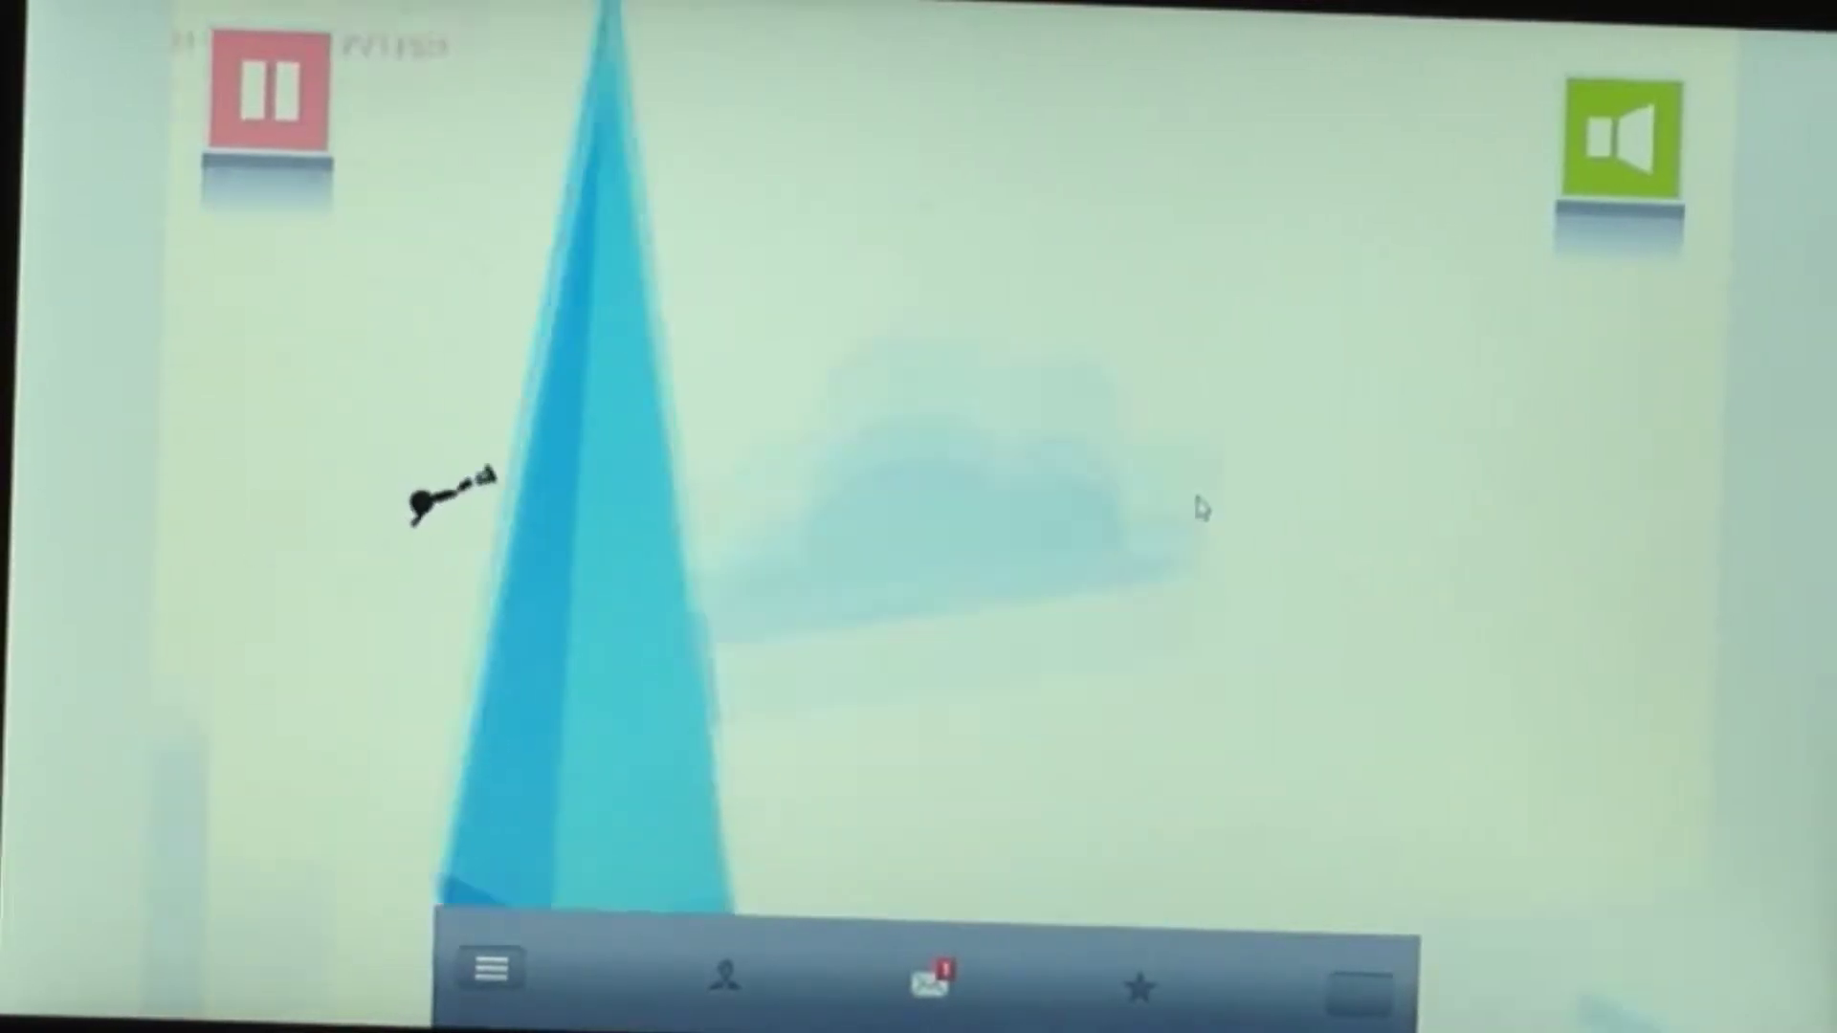
left_click(457, 333)
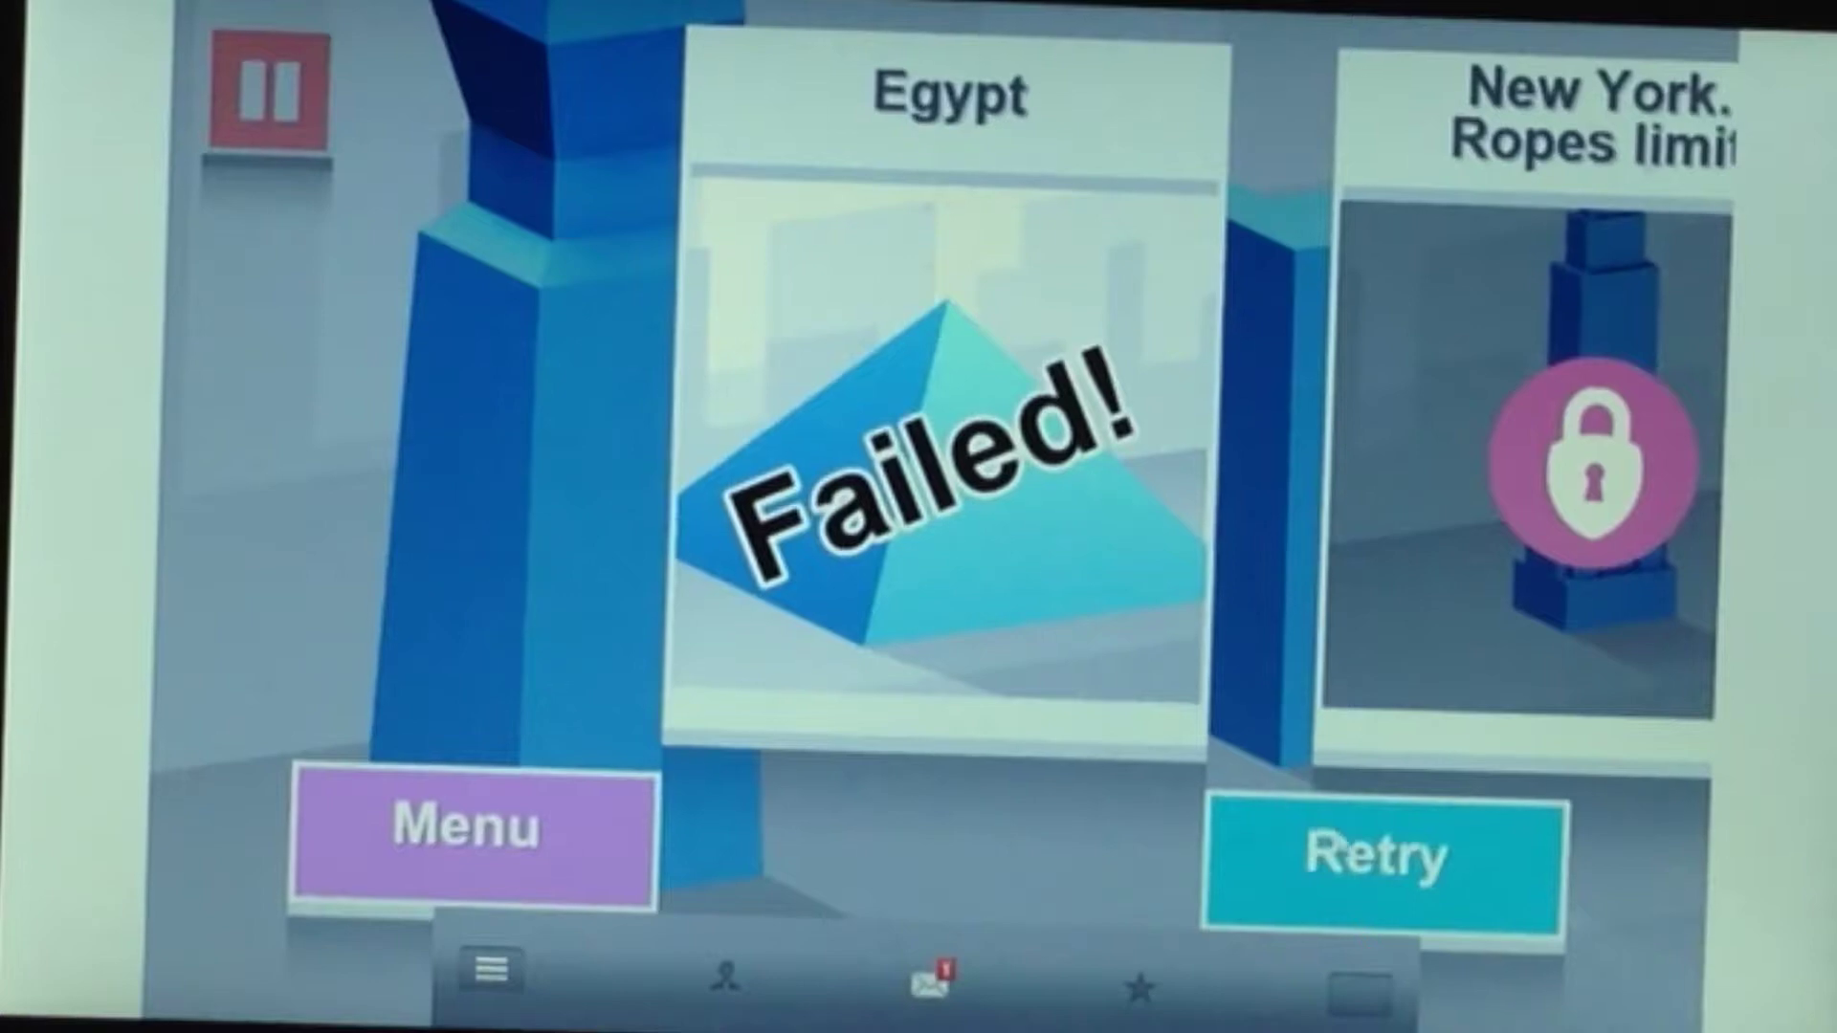
Retry, swinging off the tall building and a second rope until the run fails
left_click(1375, 855)
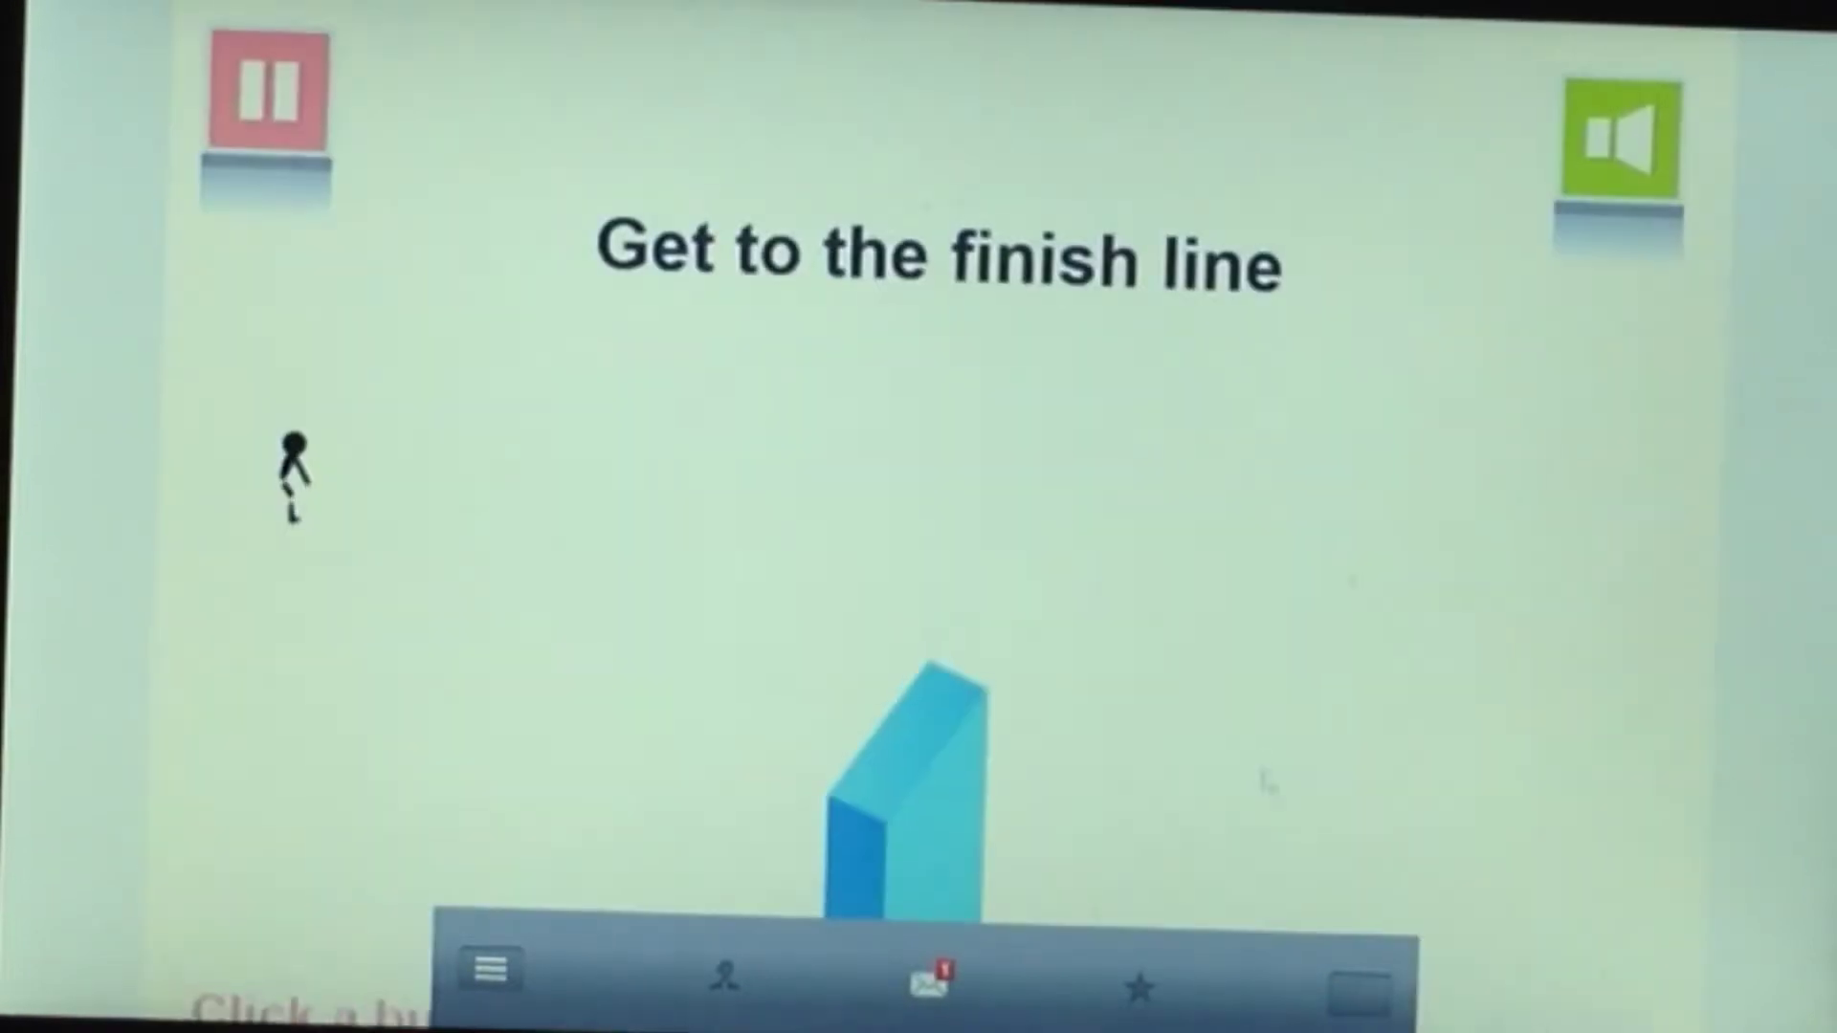
left_click(919, 546)
left_click(1012, 609)
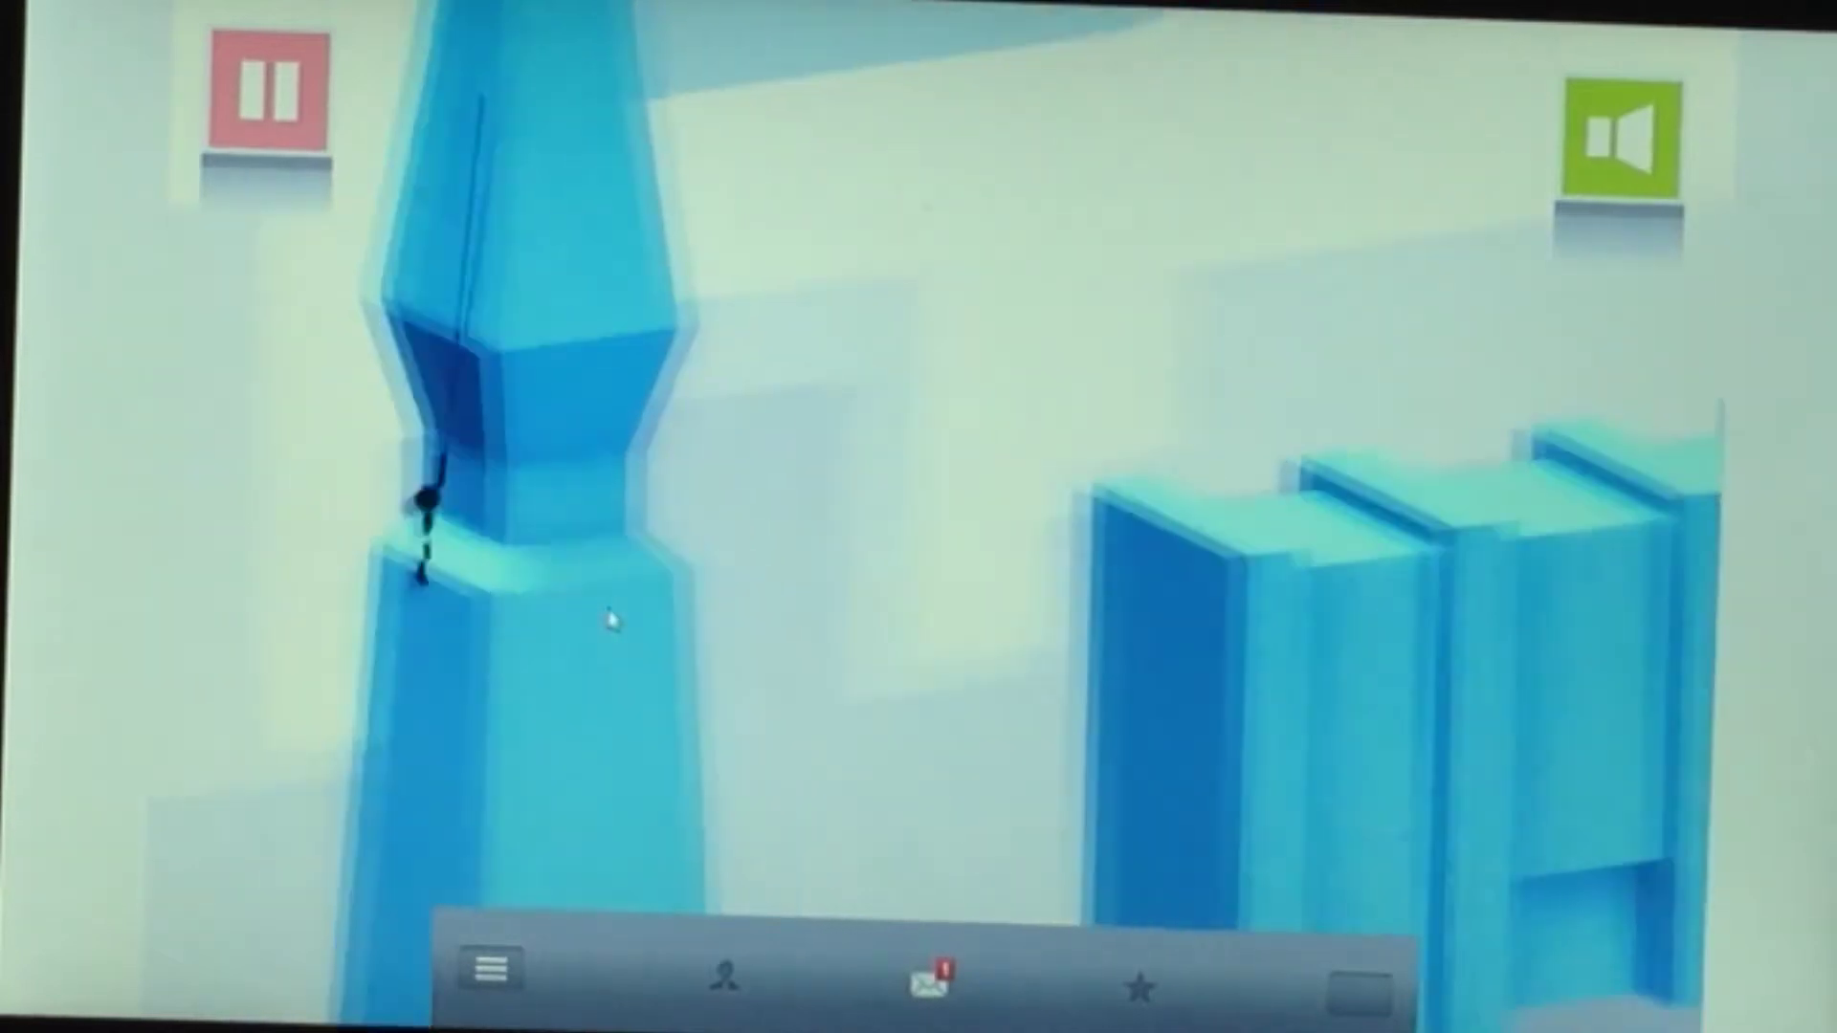
left_click(431, 703)
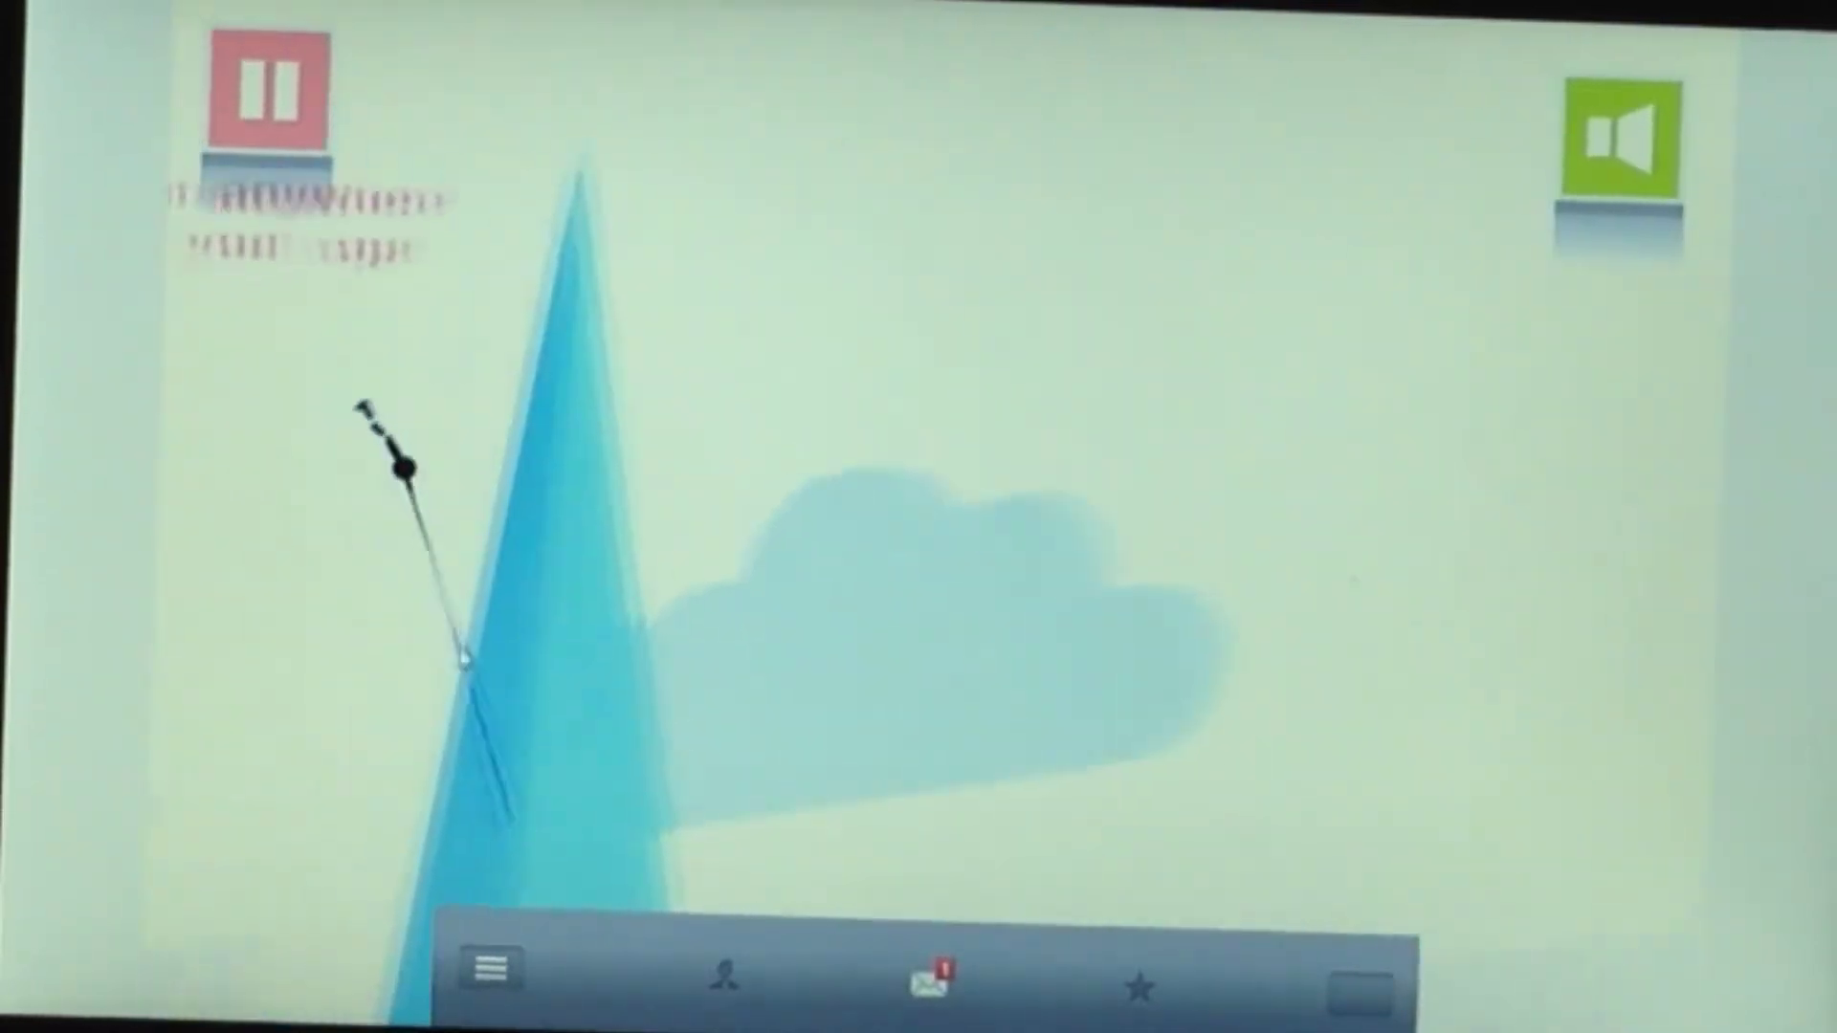
left_click(463, 657)
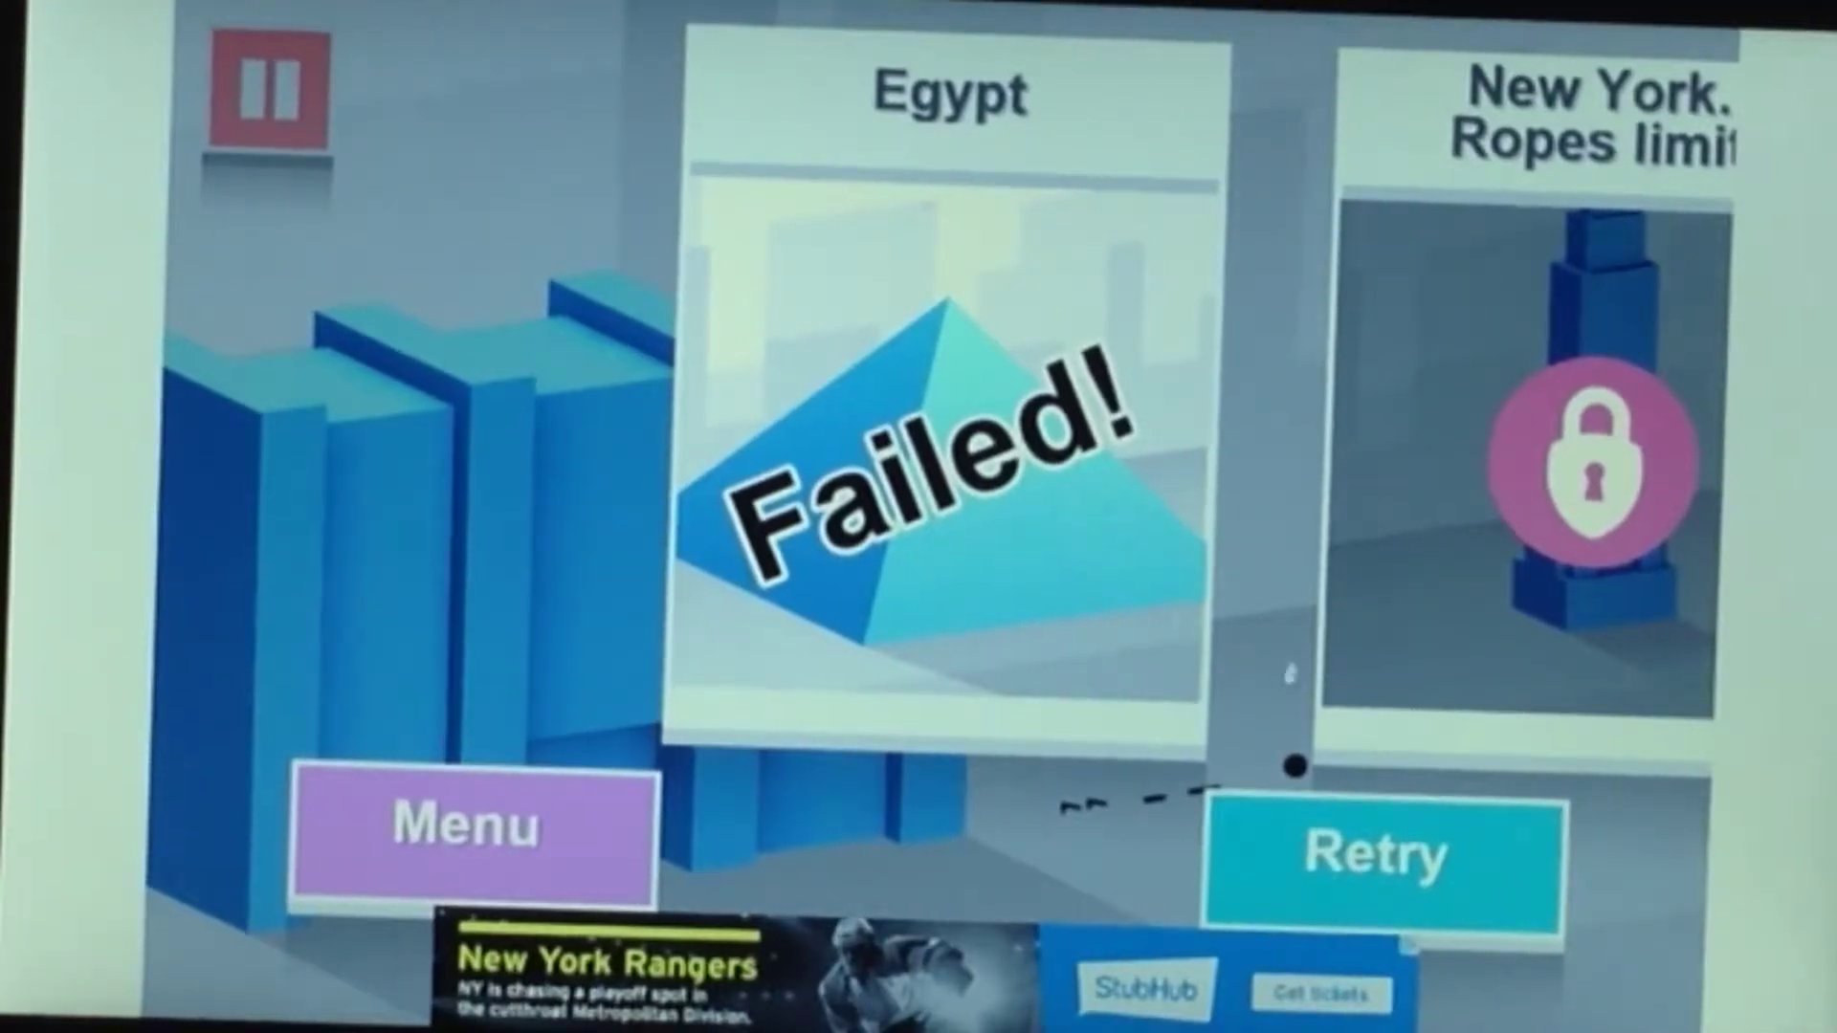
Retry once more, swinging from the tall building to another anchor before failing
left_click(1346, 821)
left_click(935, 718)
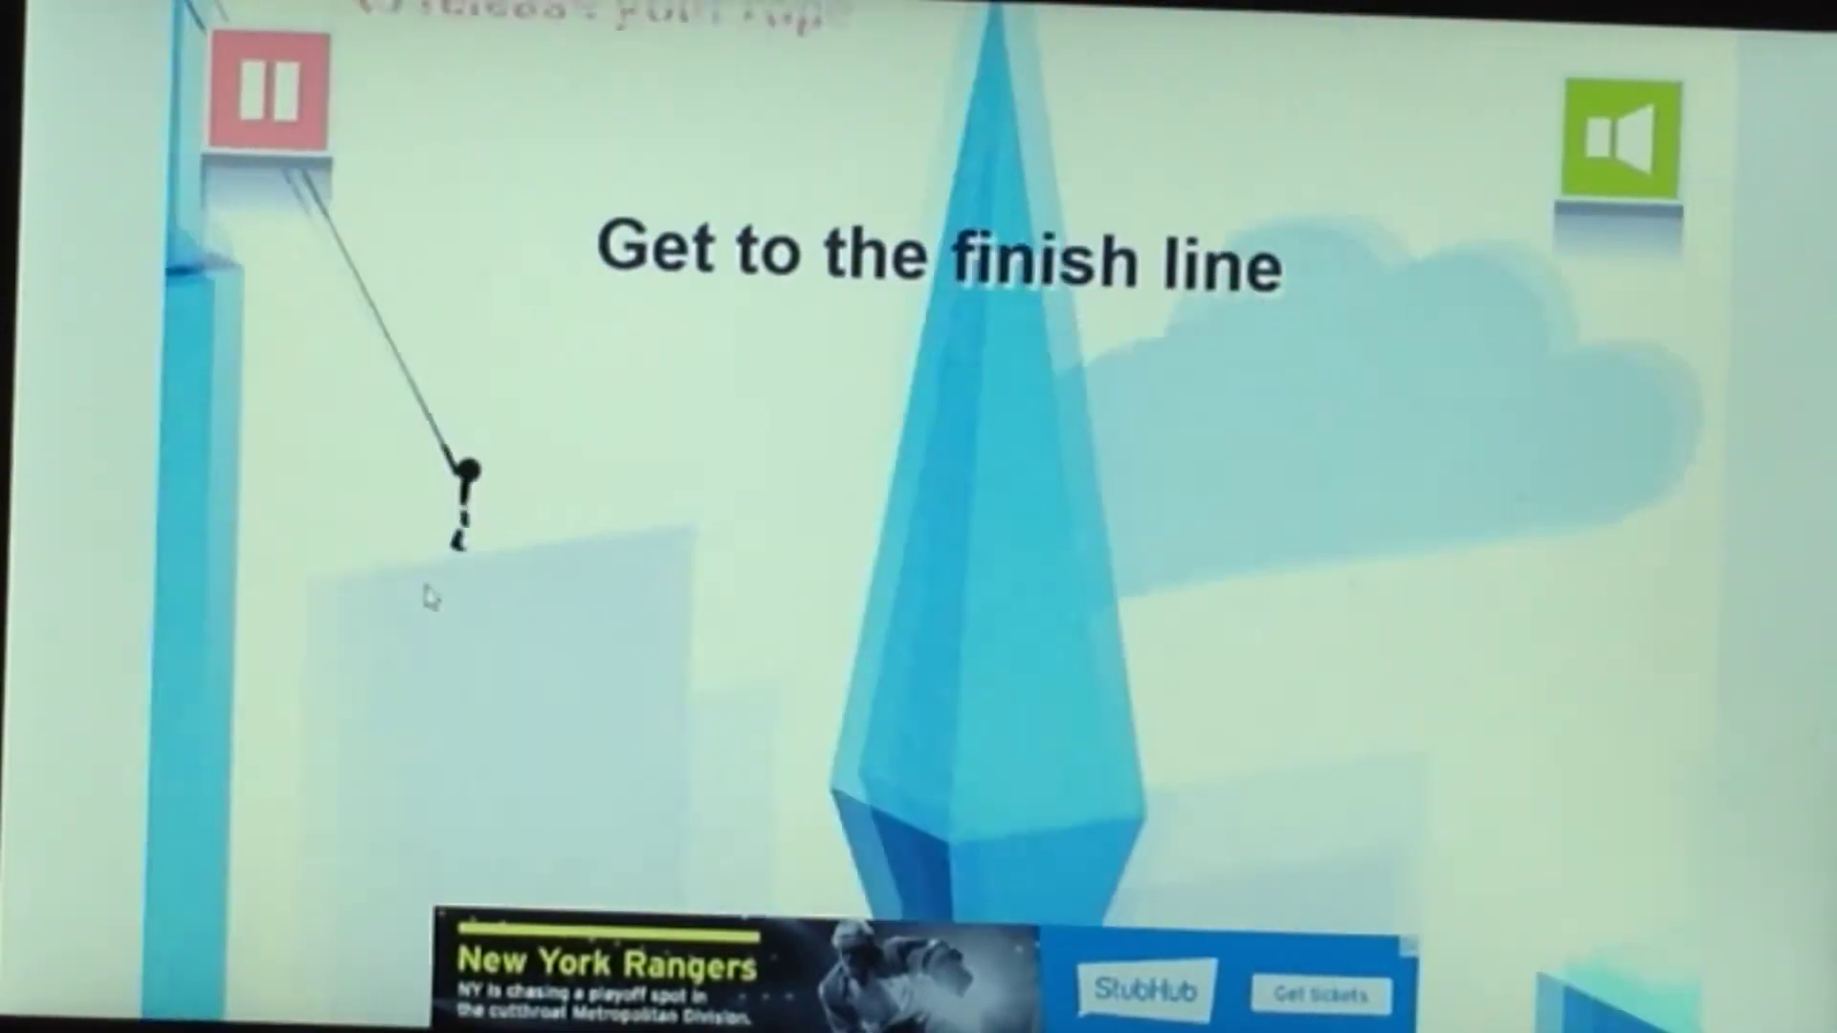
left_click(605, 573)
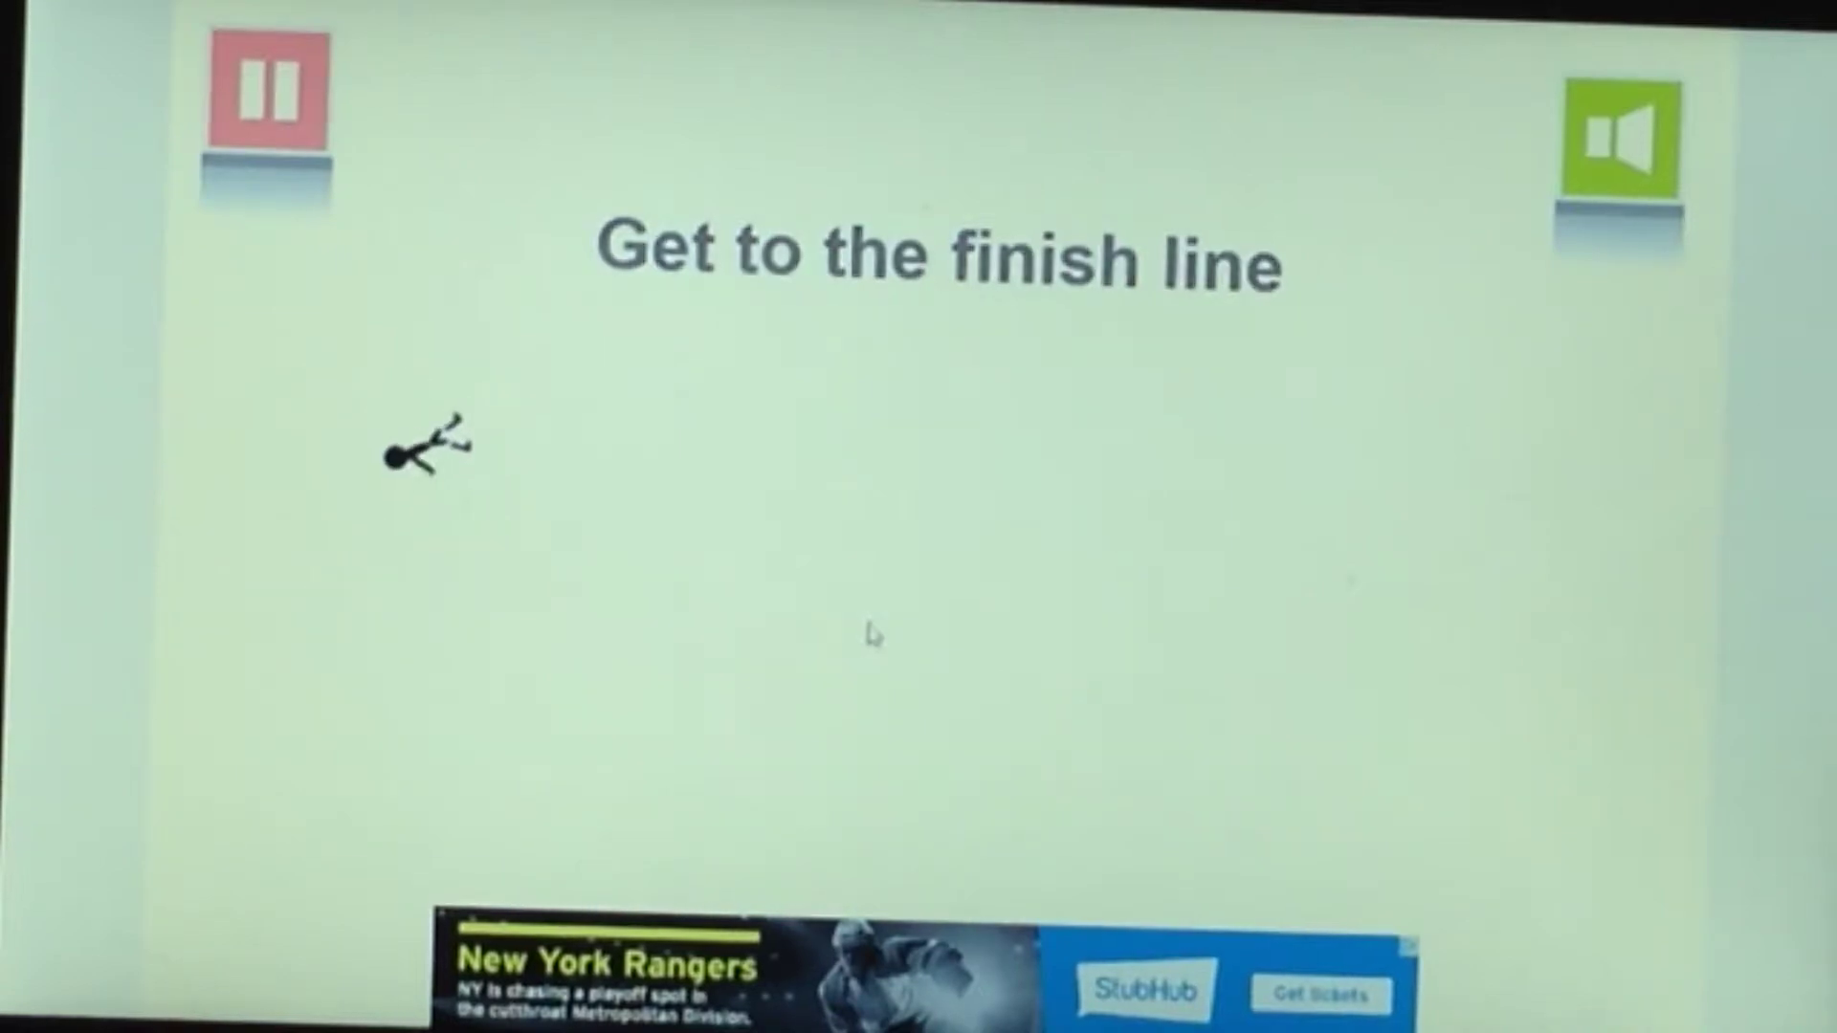
left_click(588, 632)
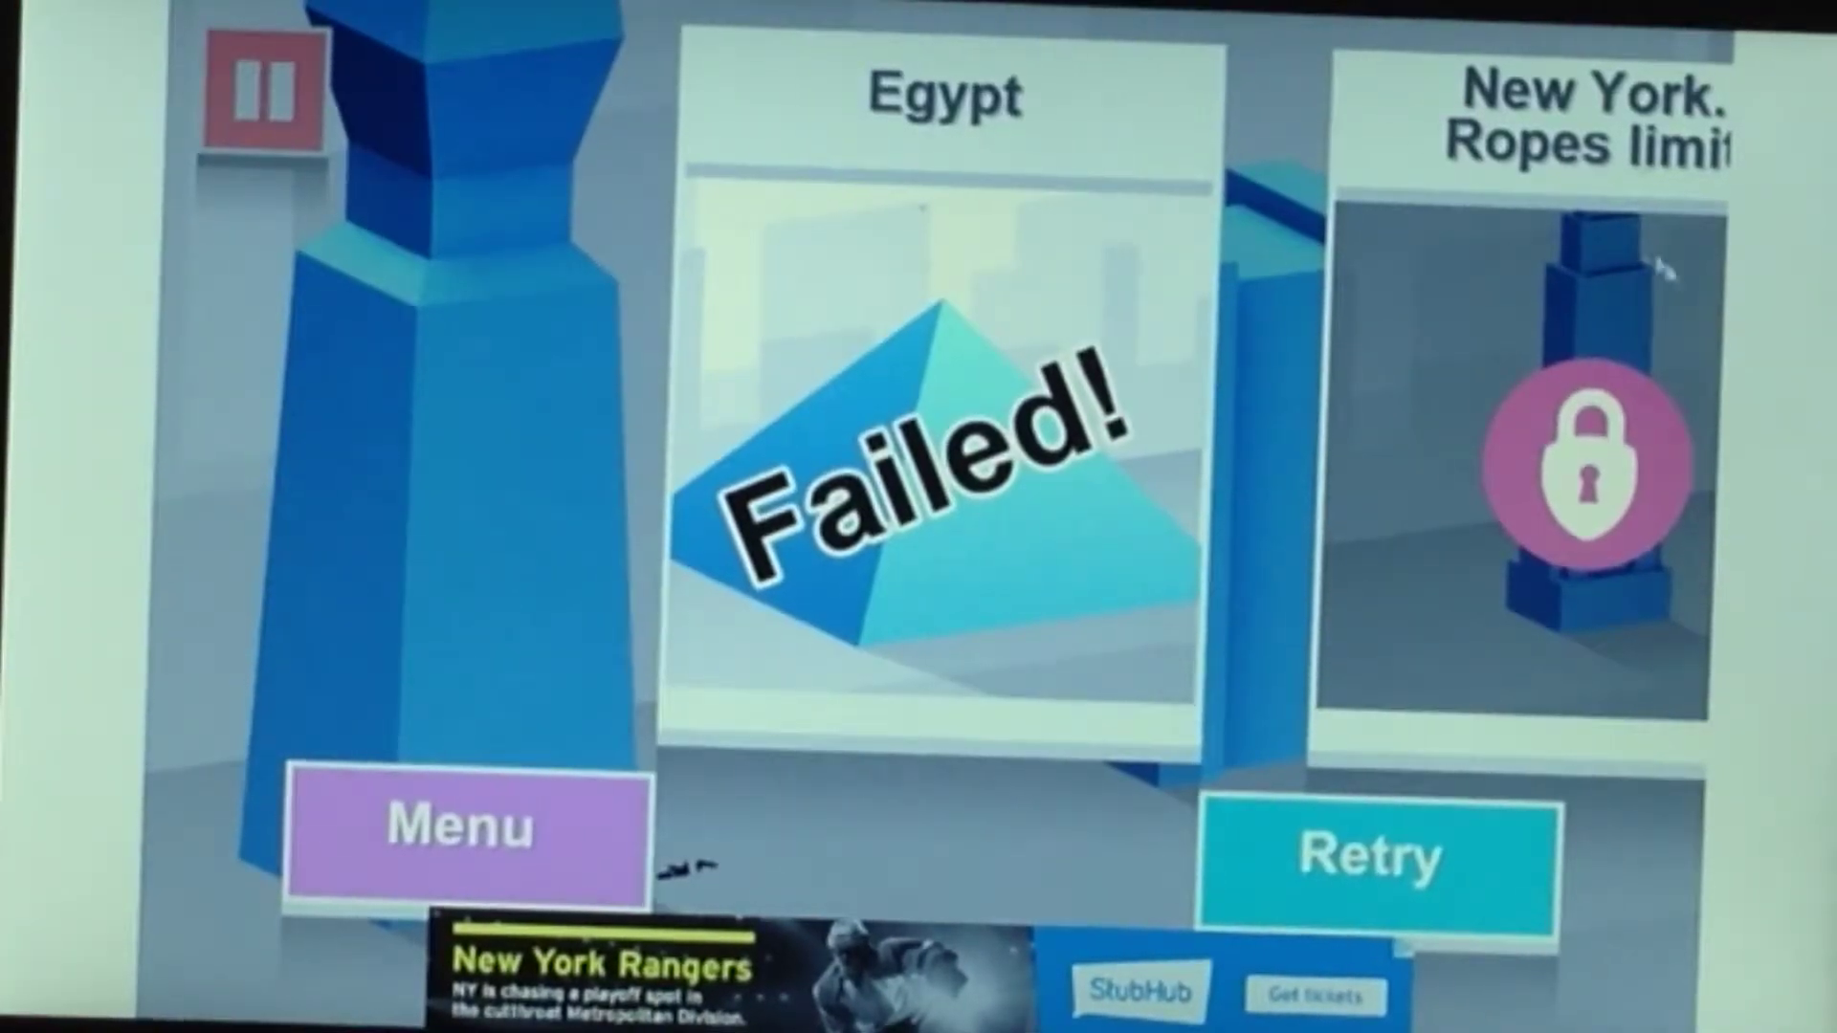
Retry Egypt and swing off the tall building until the attempt fails
left_click(1464, 839)
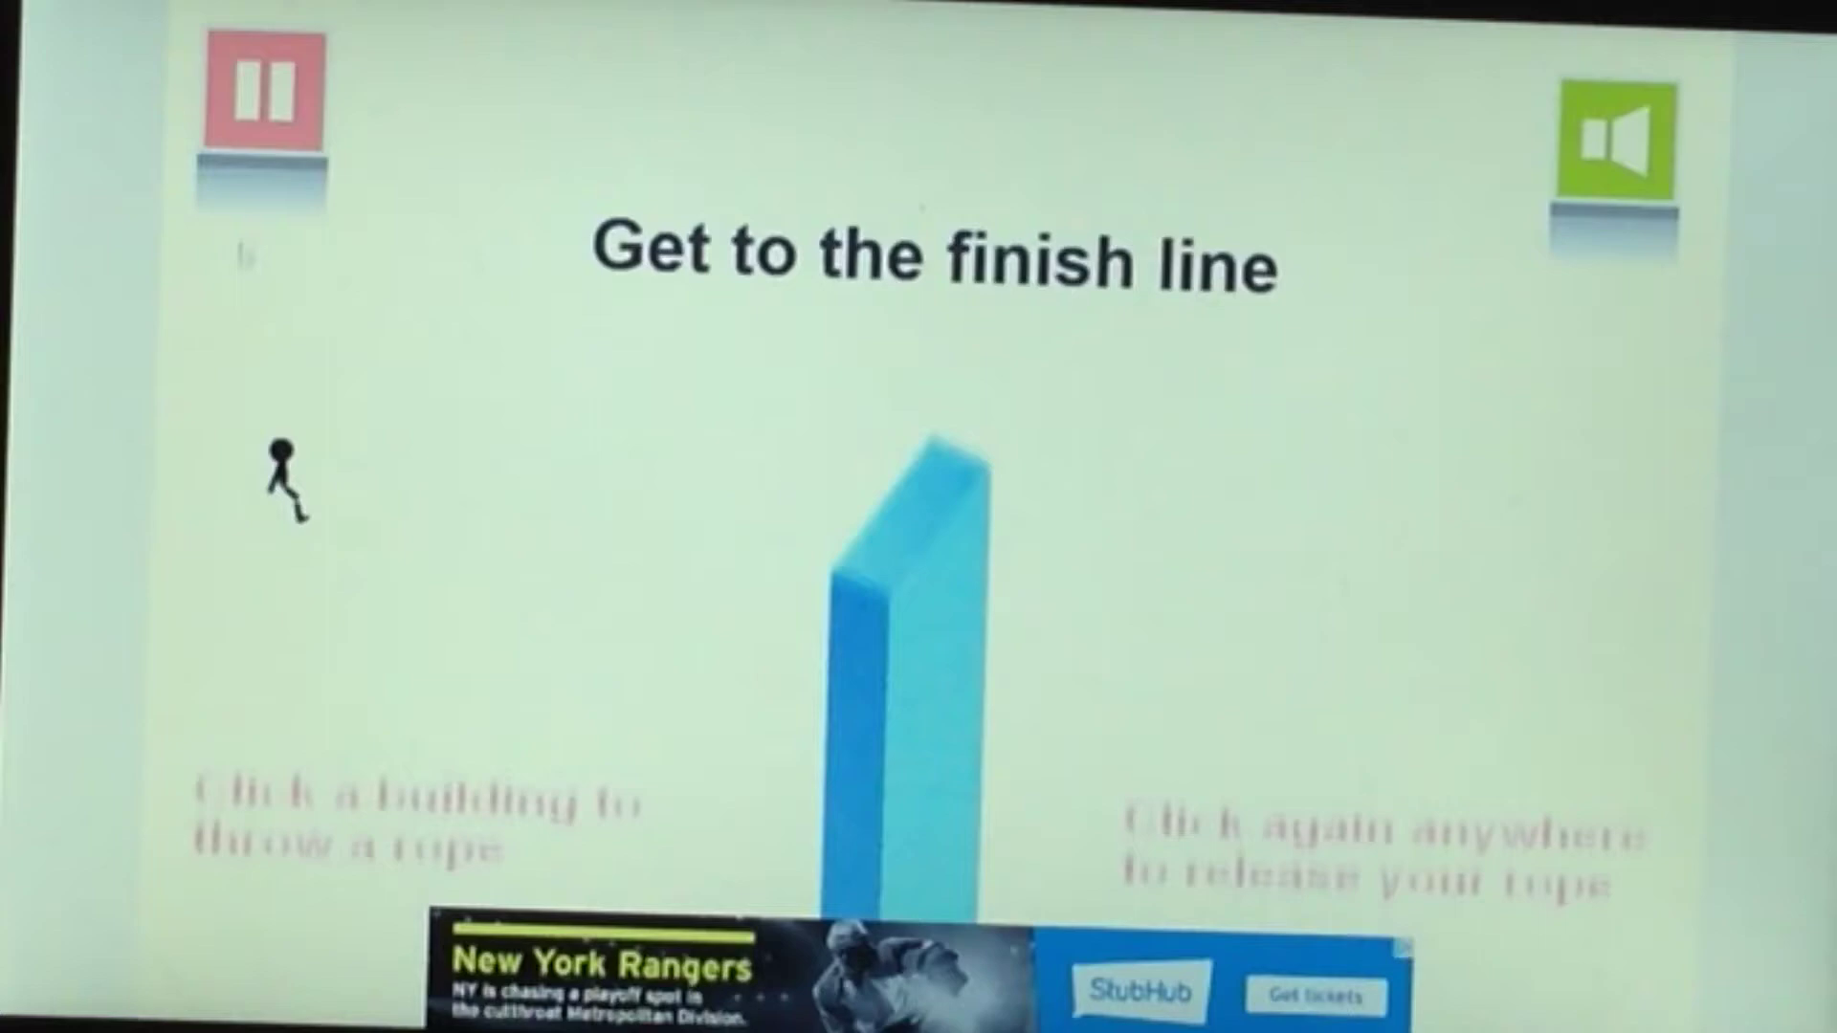
left_click(762, 313)
left_click(883, 338)
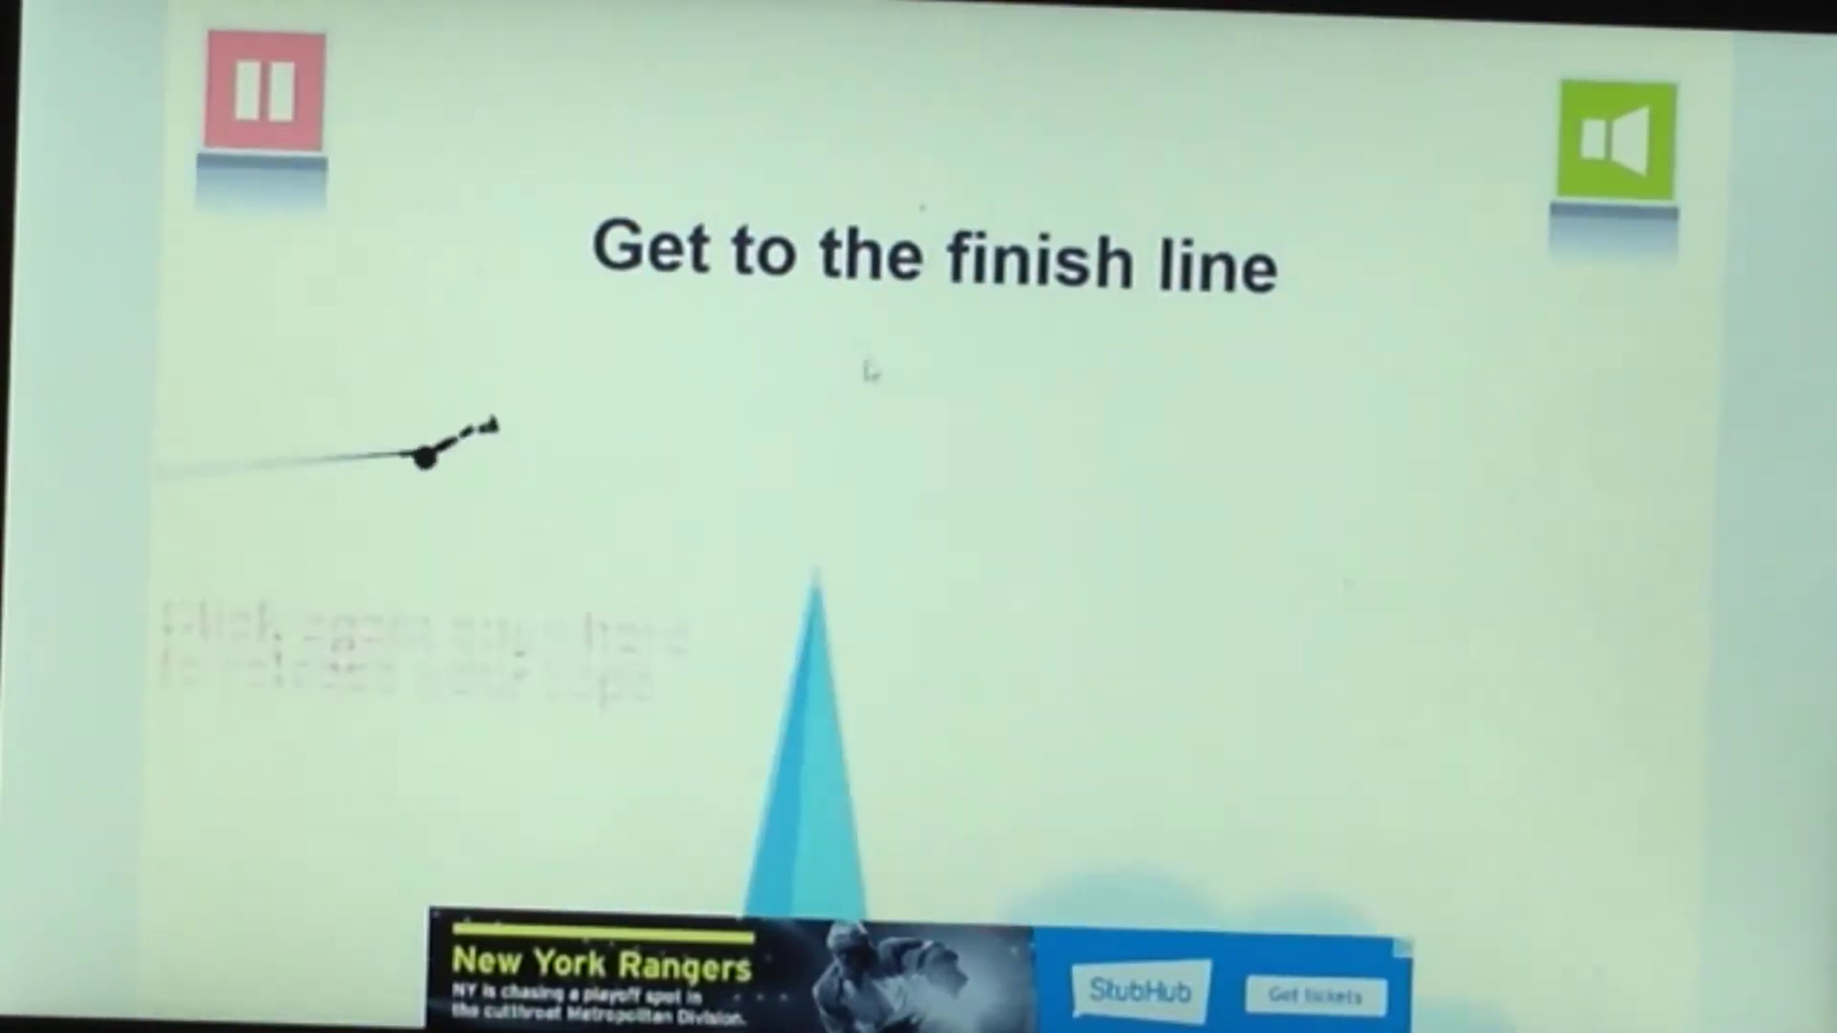
left_click(1099, 514)
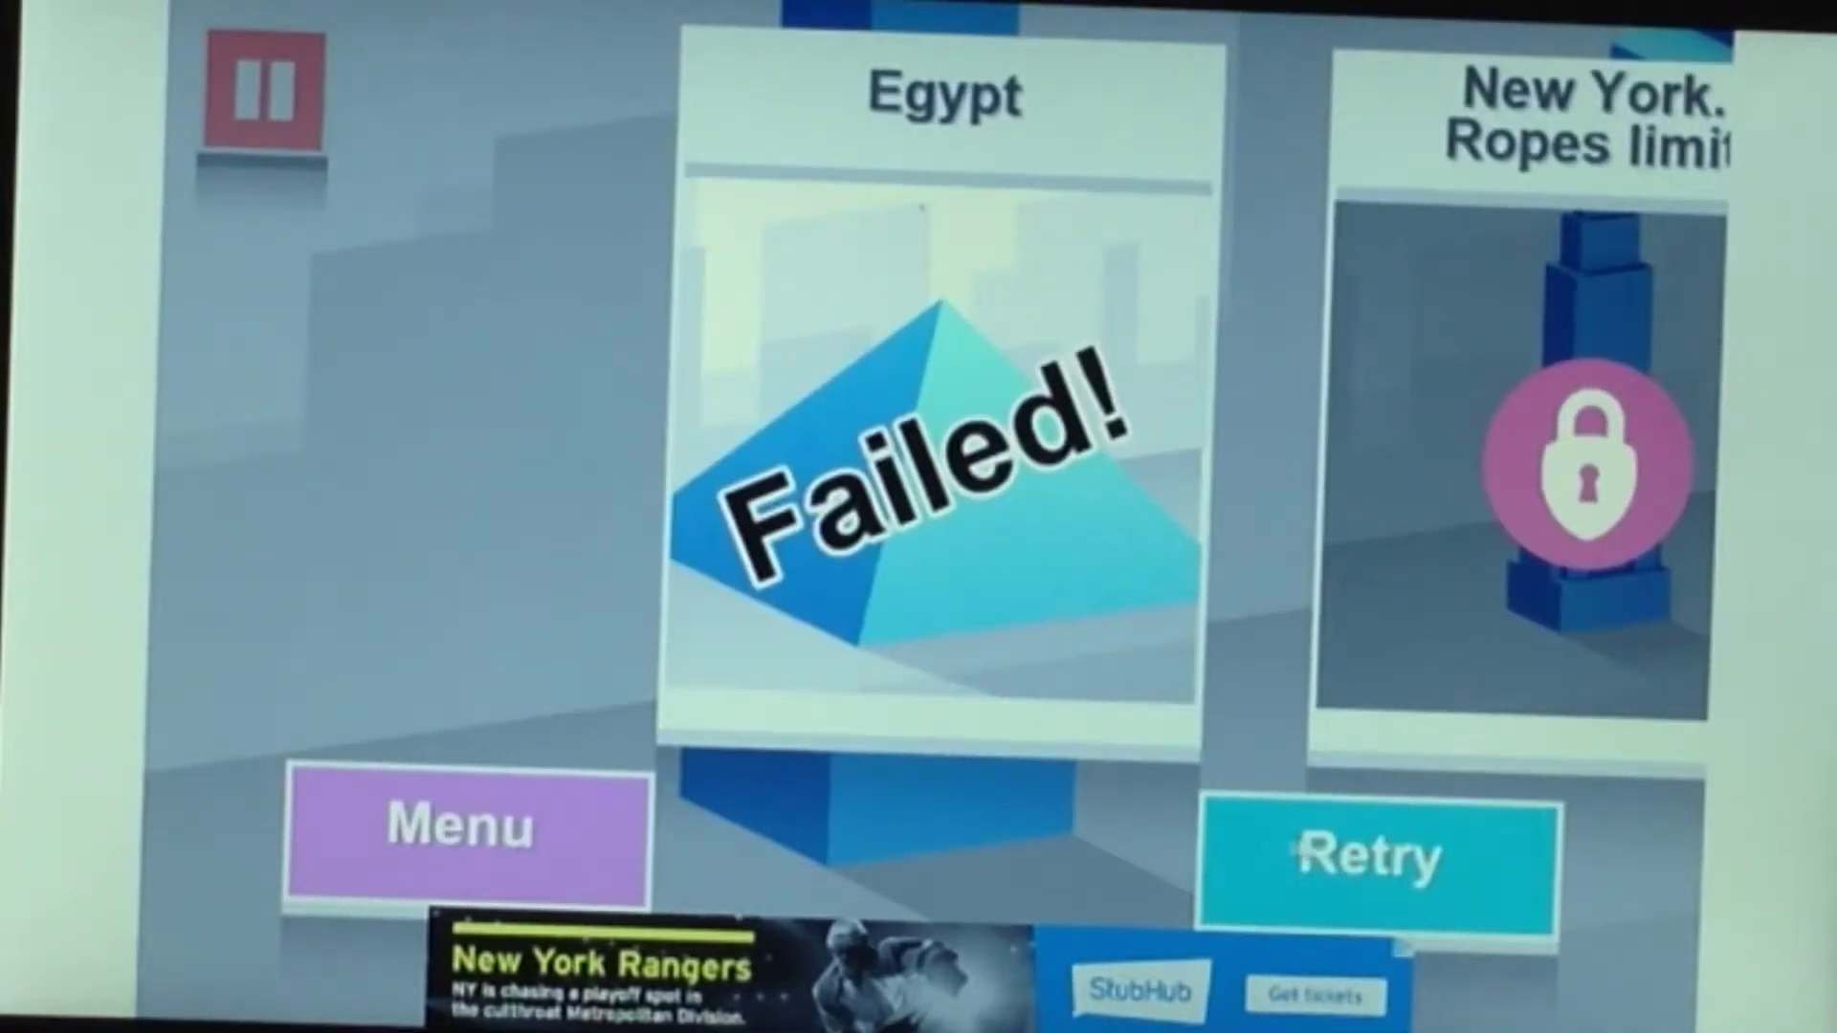
Retry and swing past the blue building in a final failed attempt
left_click(1357, 830)
left_click(879, 605)
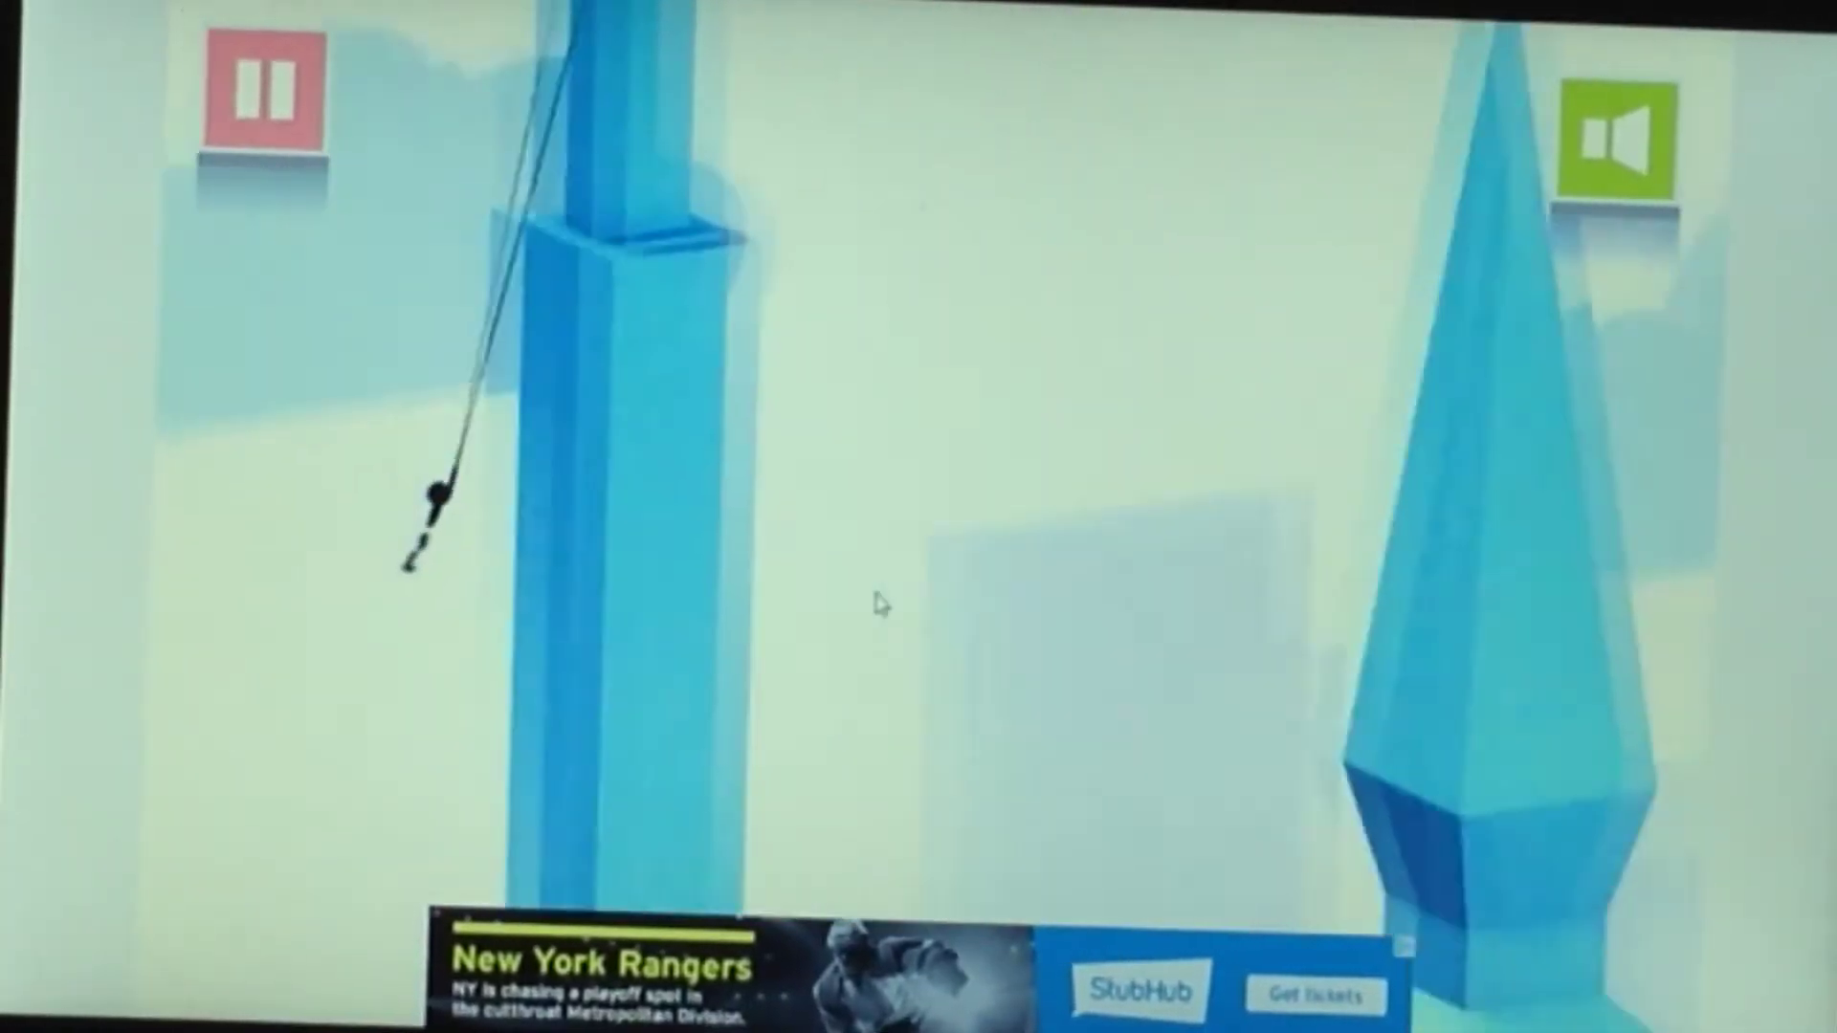
left_click(881, 604)
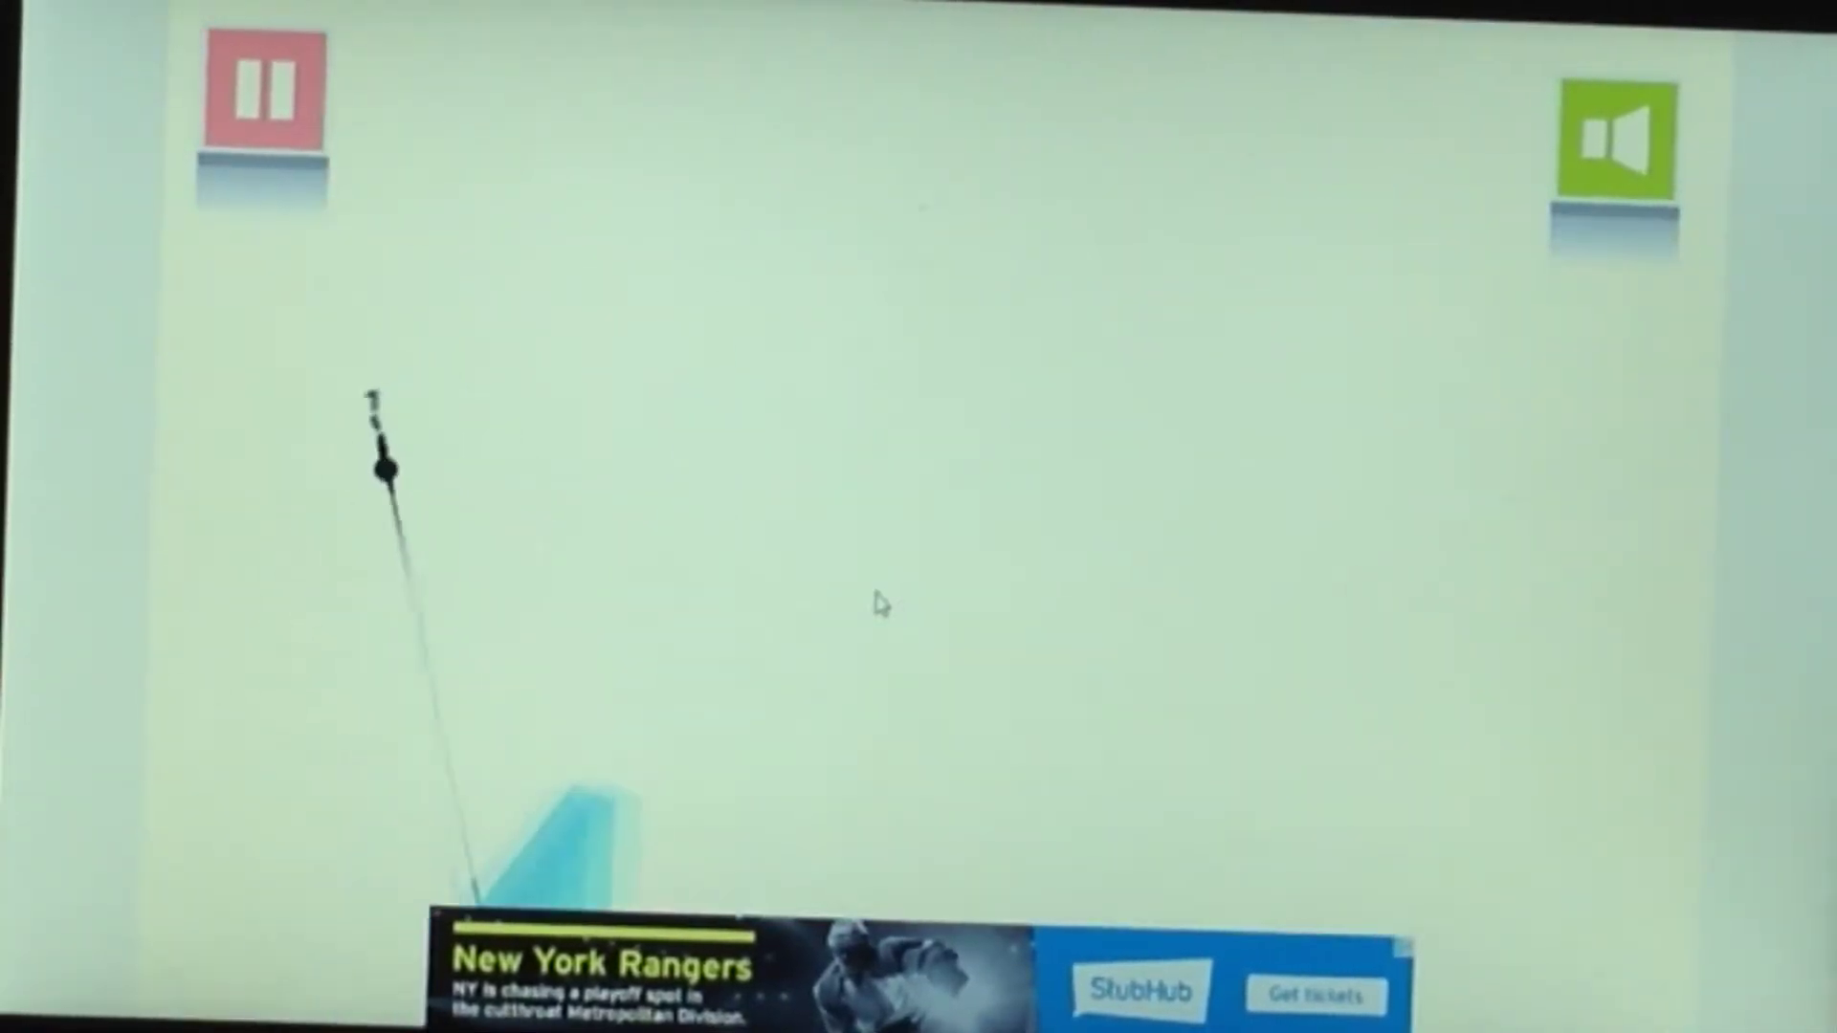
left_click(880, 605)
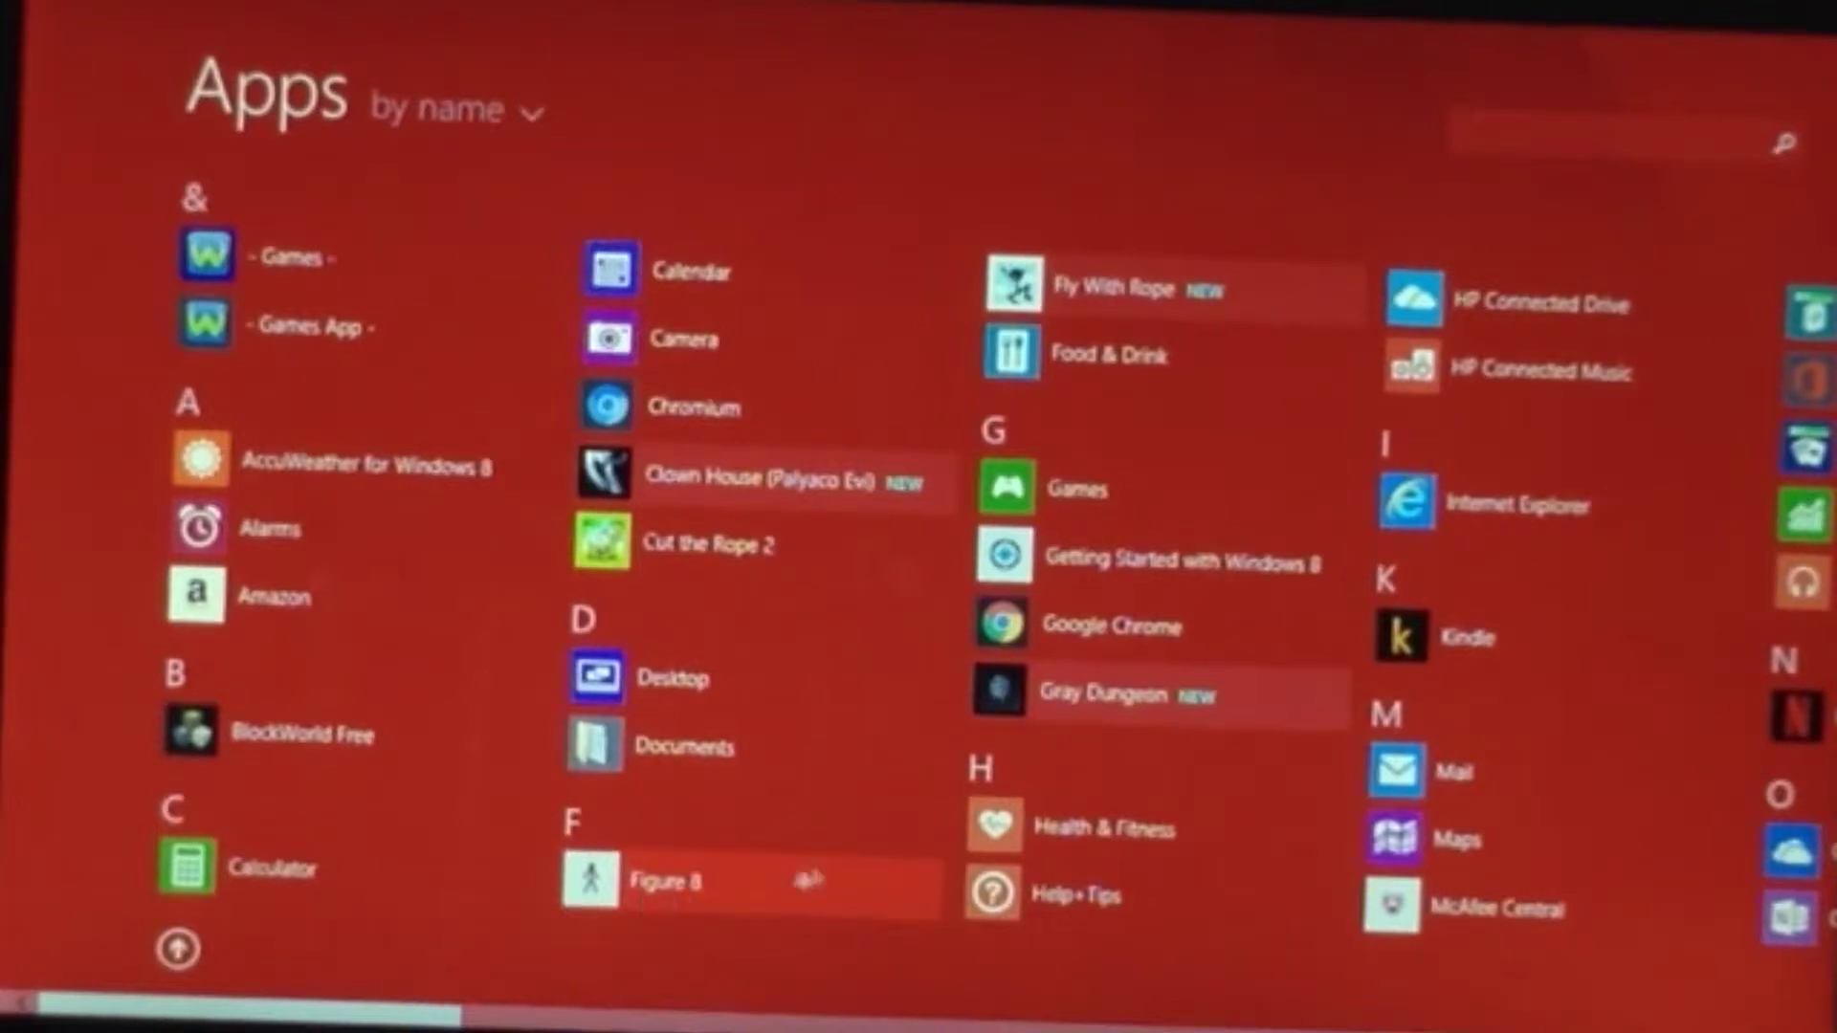
Launch Fly With Rope from the Apps by name list
left_click(1065, 288)
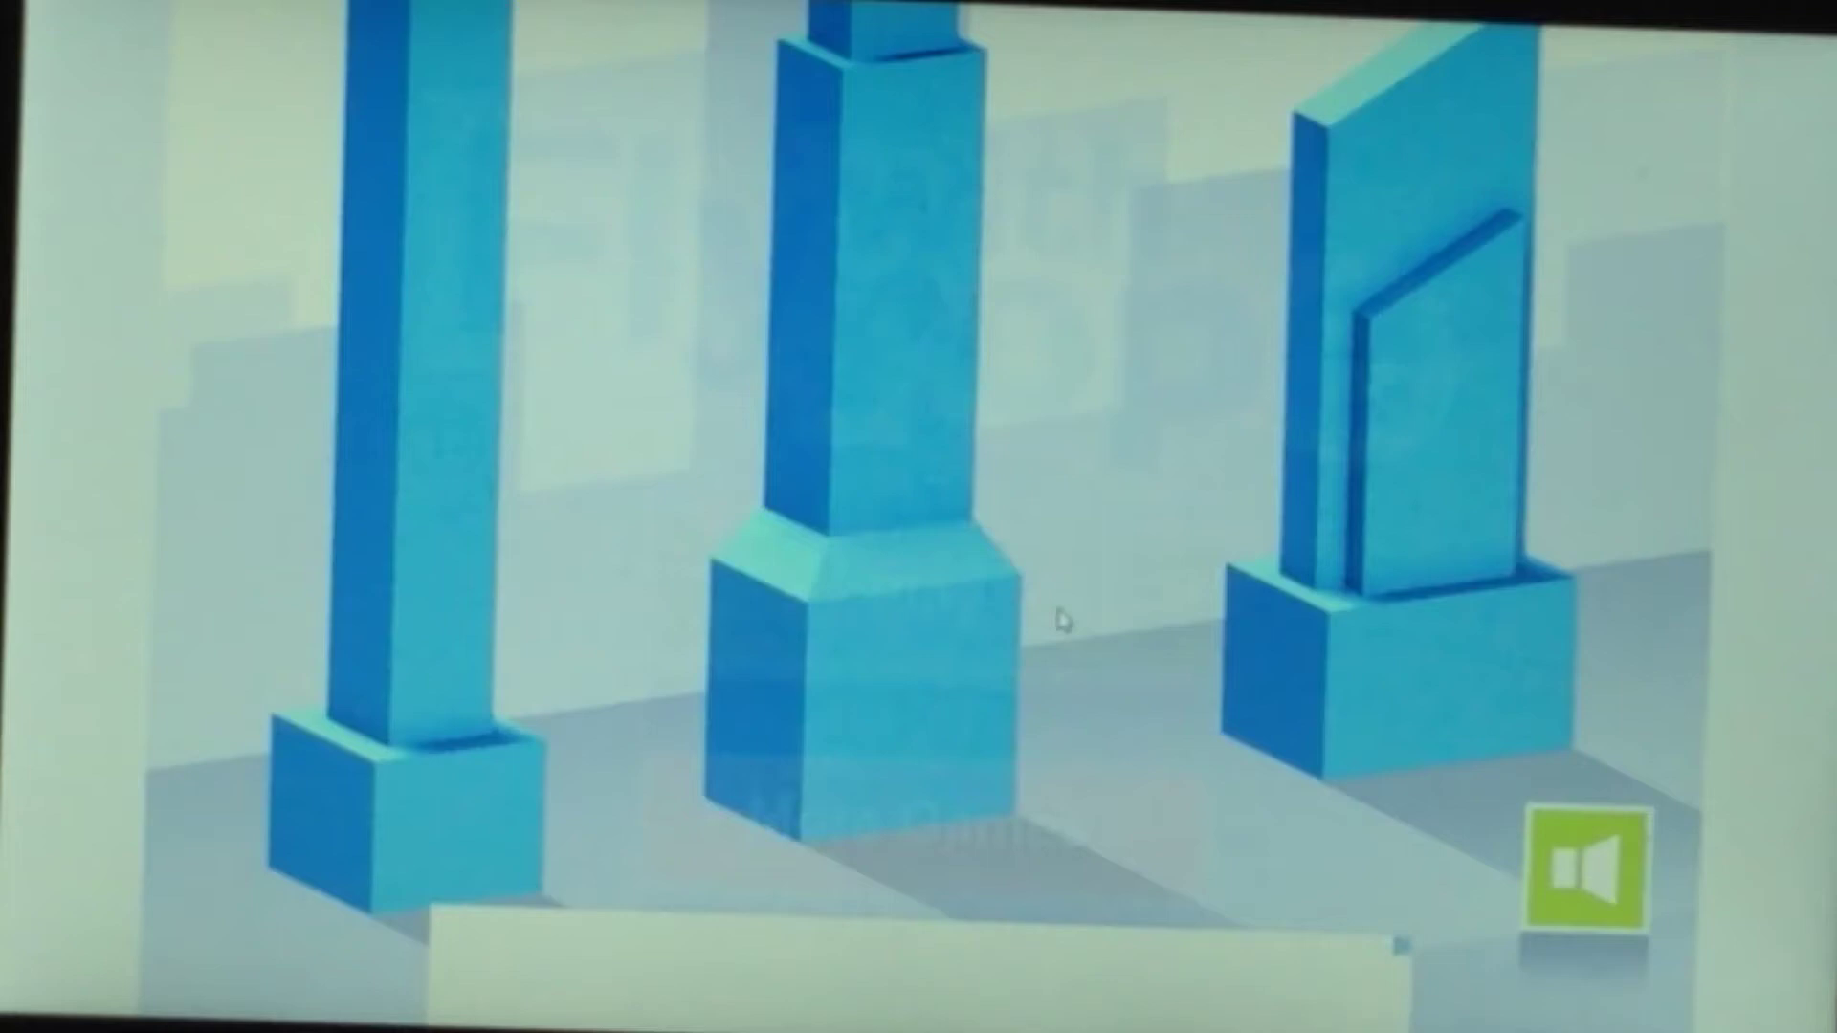
Start the Egypt level and swing between blue buildings until failing
left_click(1066, 638)
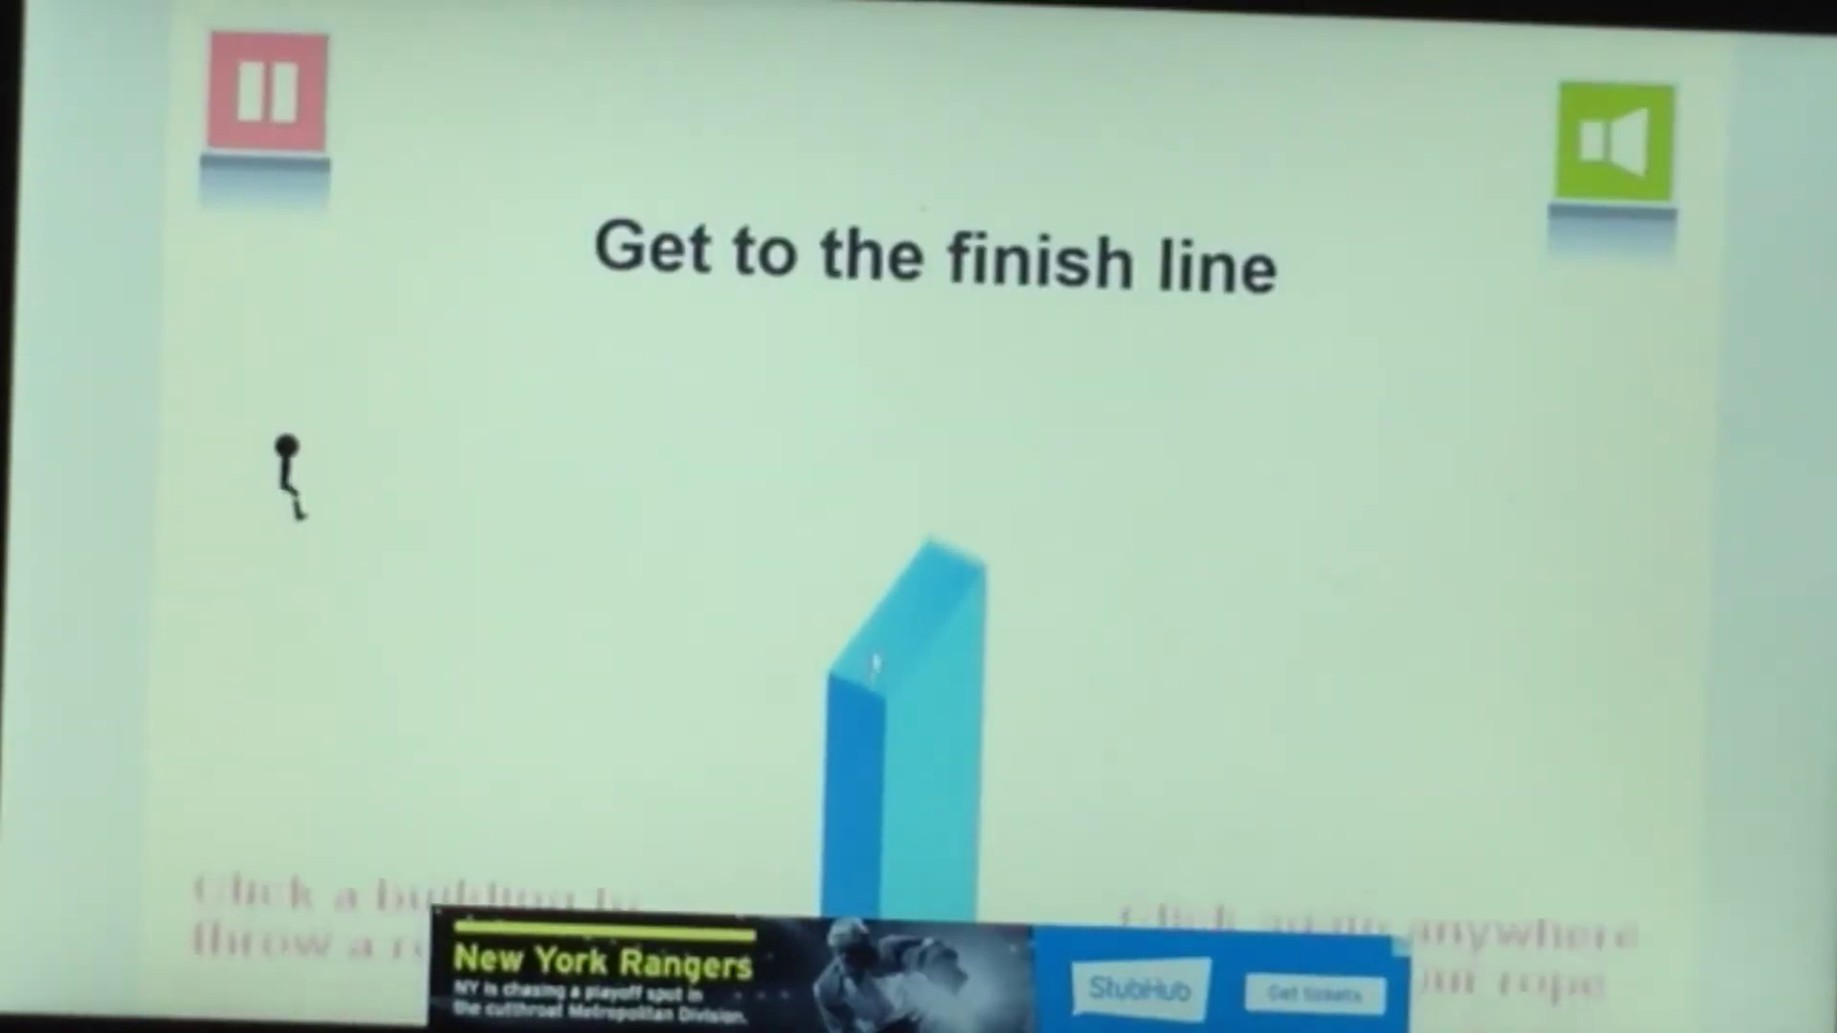
left_click(873, 663)
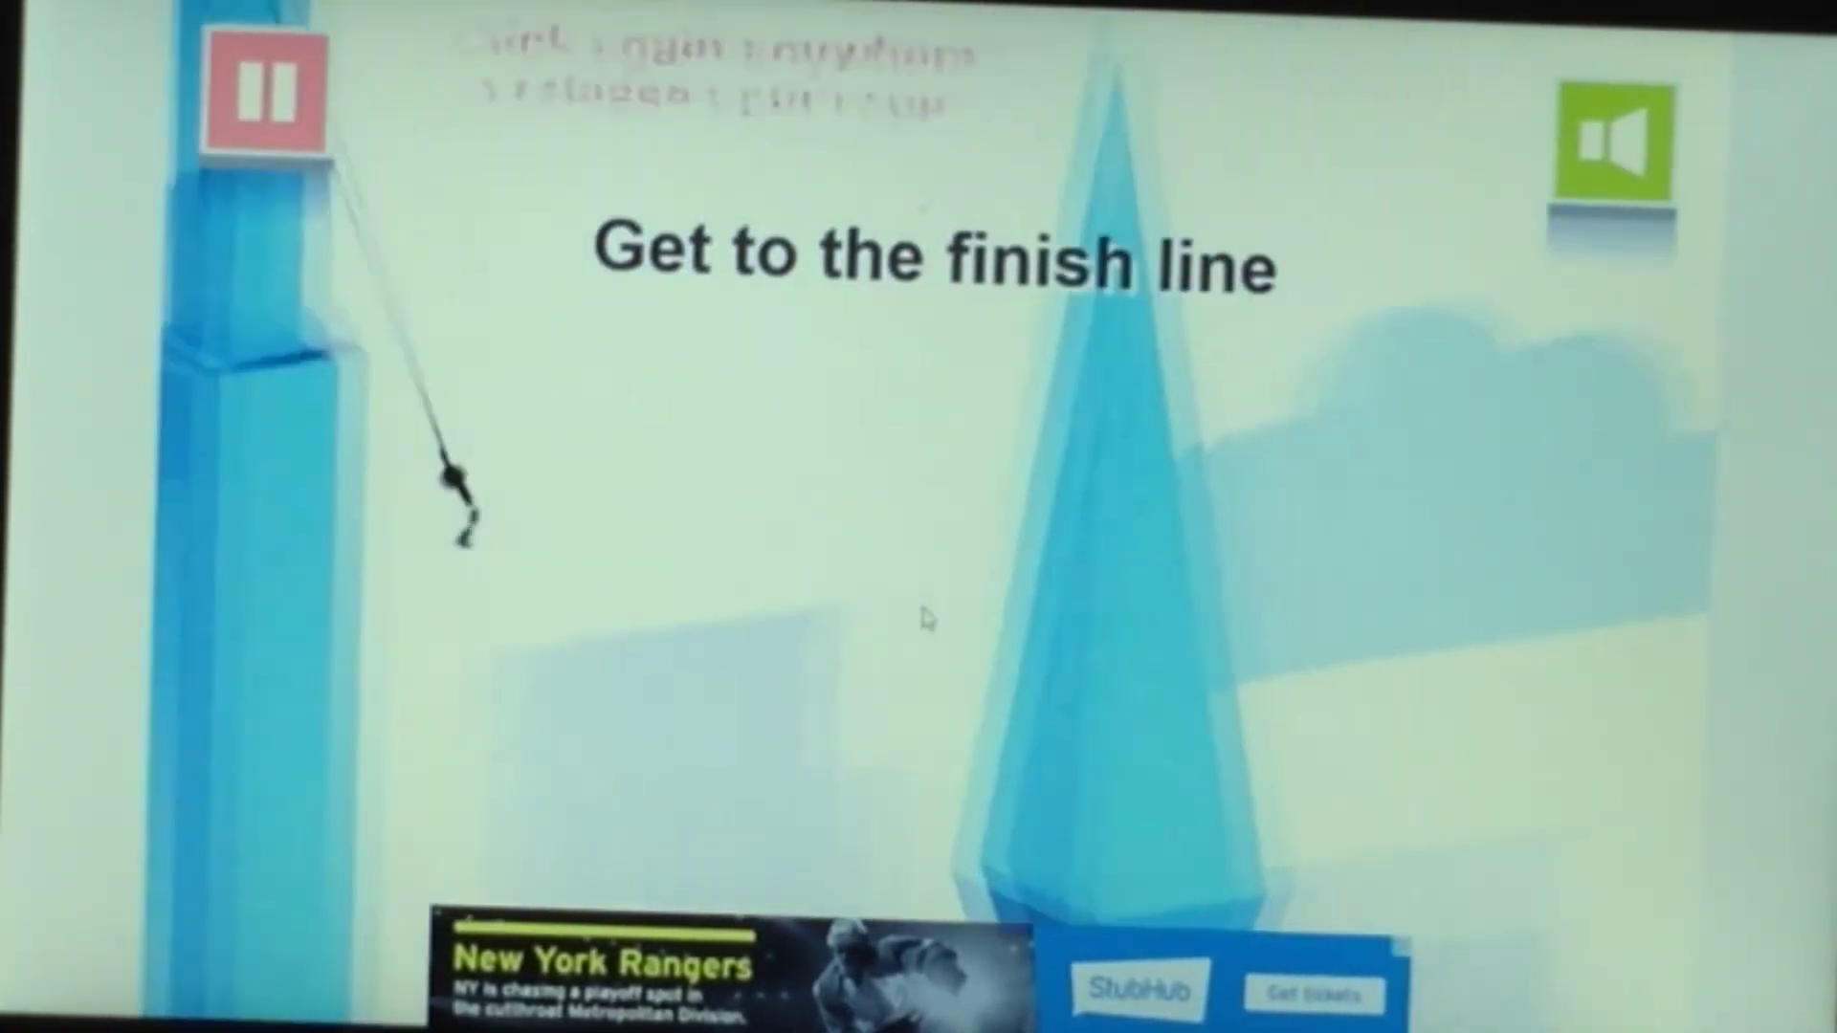
left_click(918, 596)
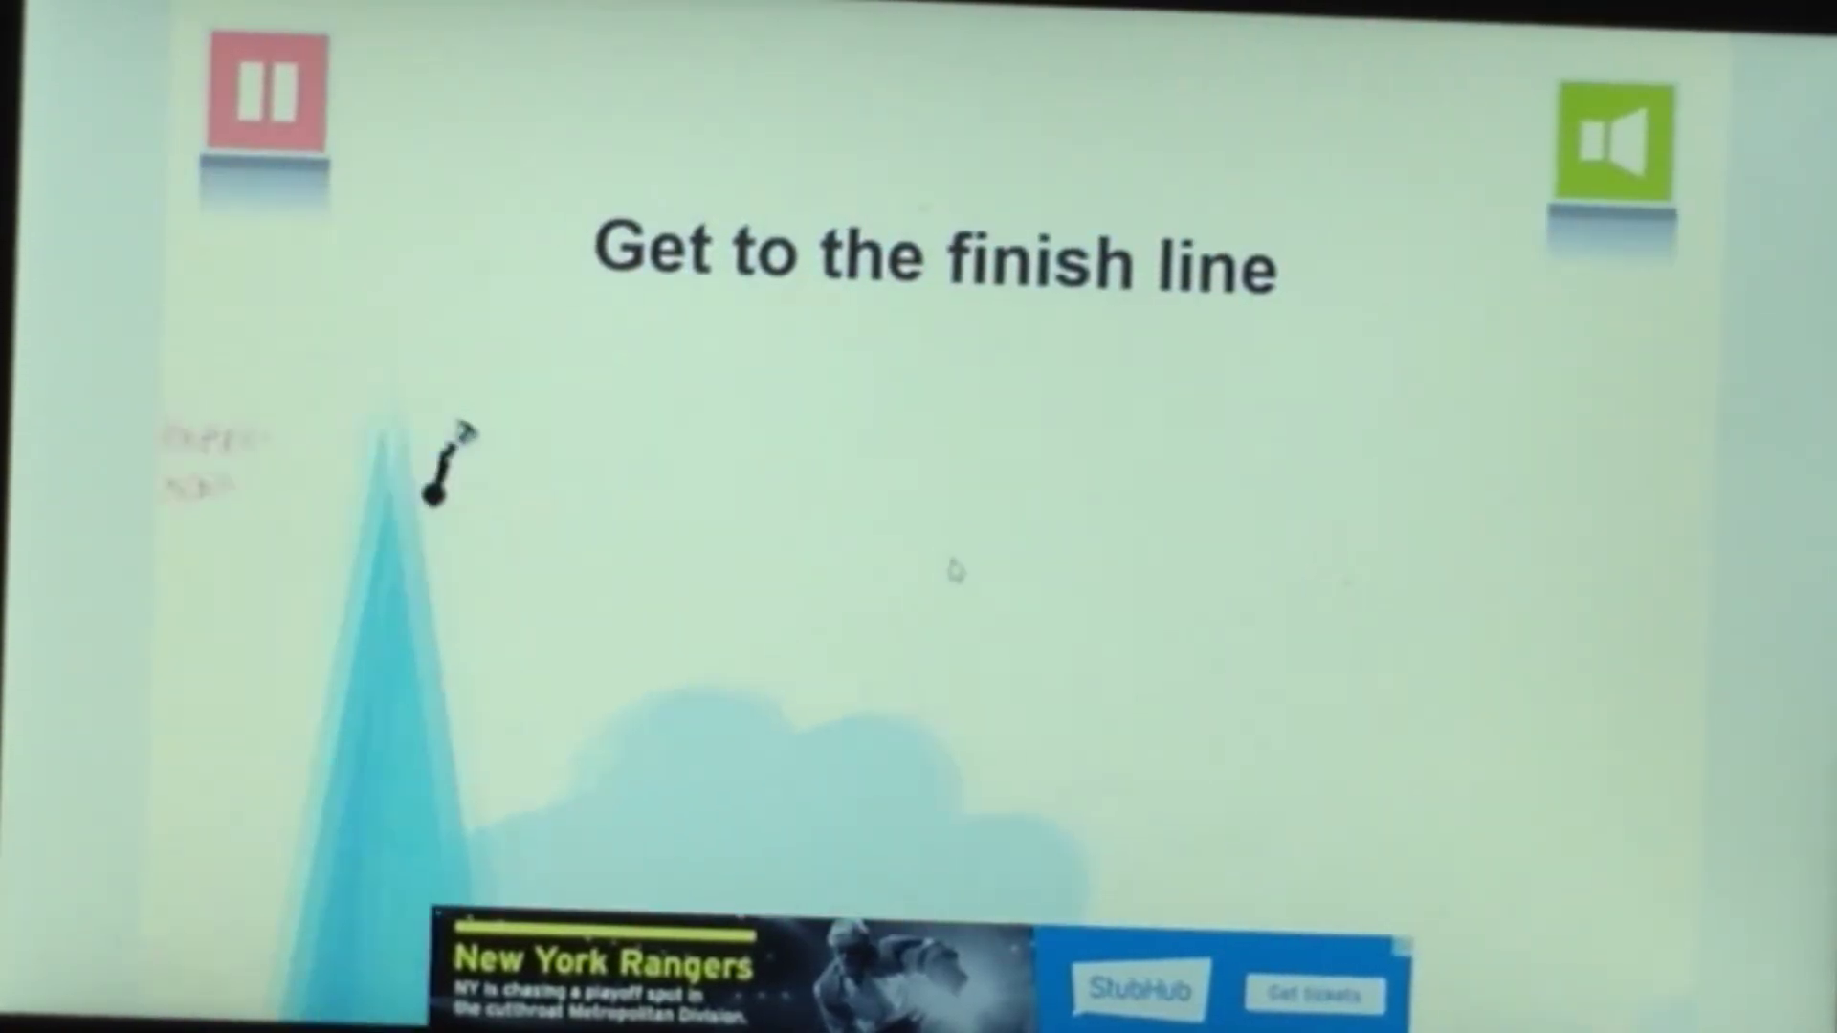
left_click(939, 488)
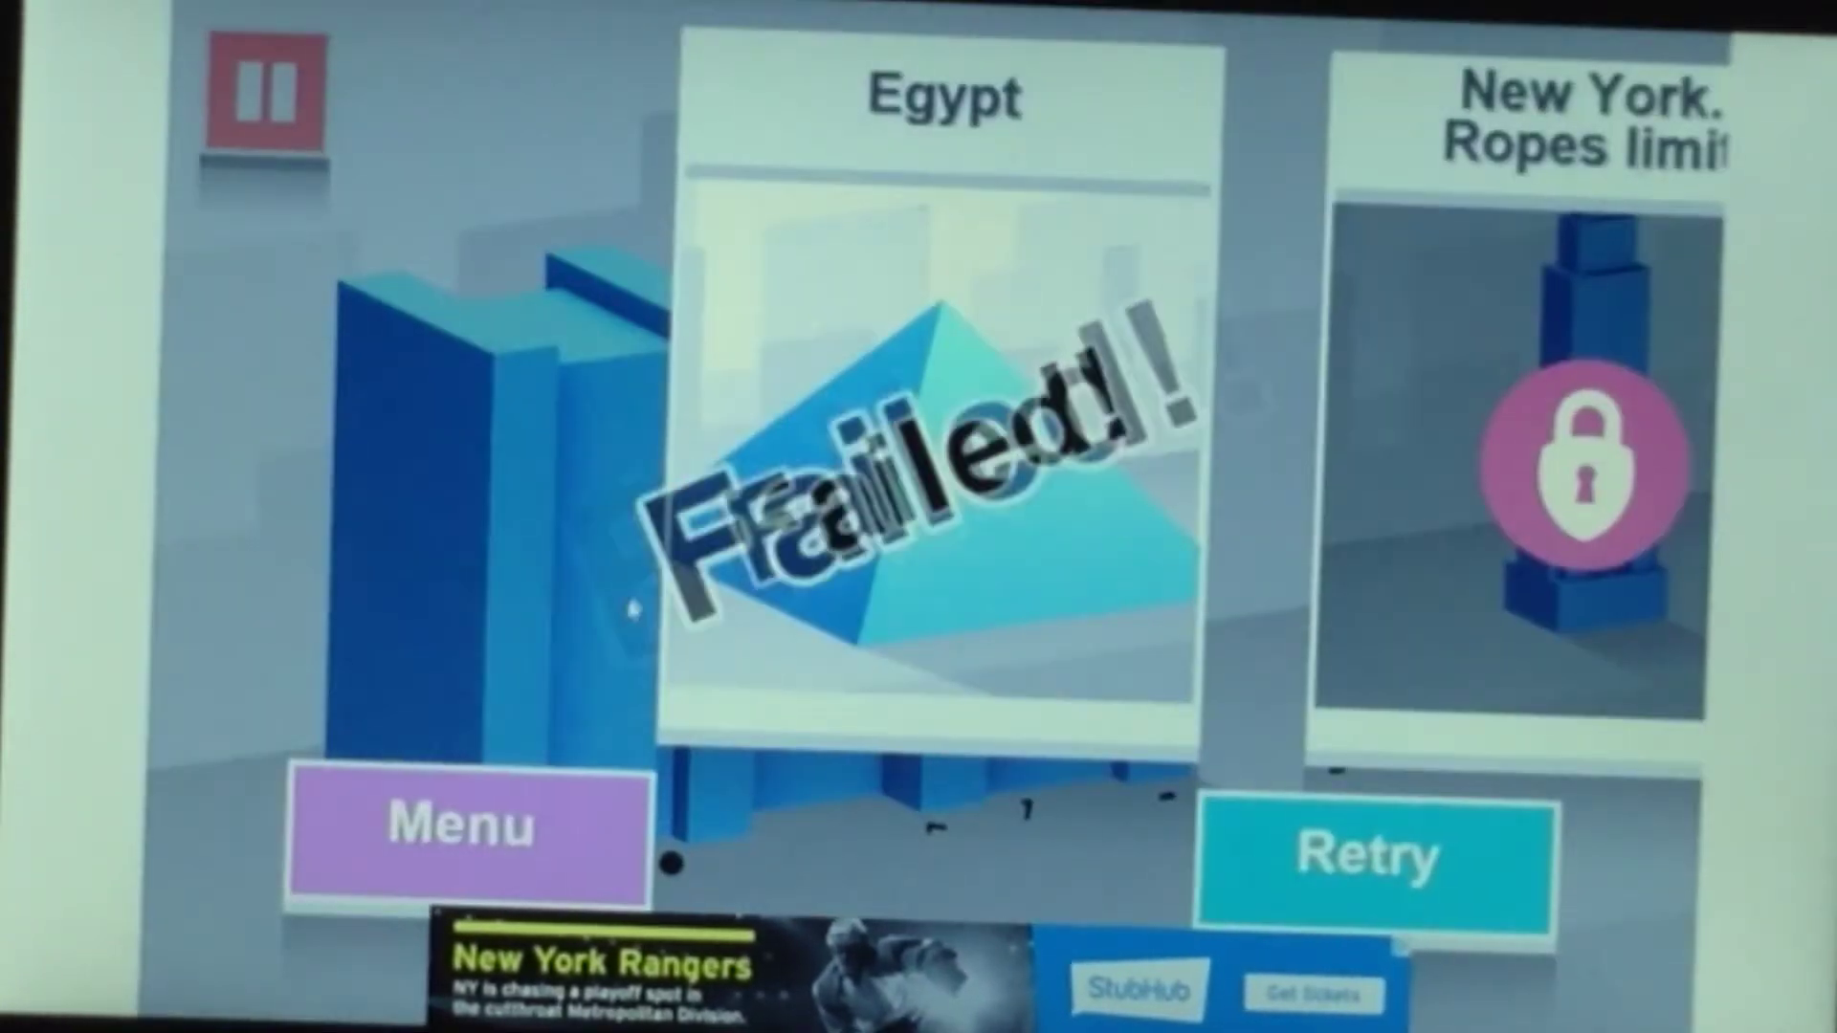
Retry and make a short swing off the blue building before failing
left_click(1388, 856)
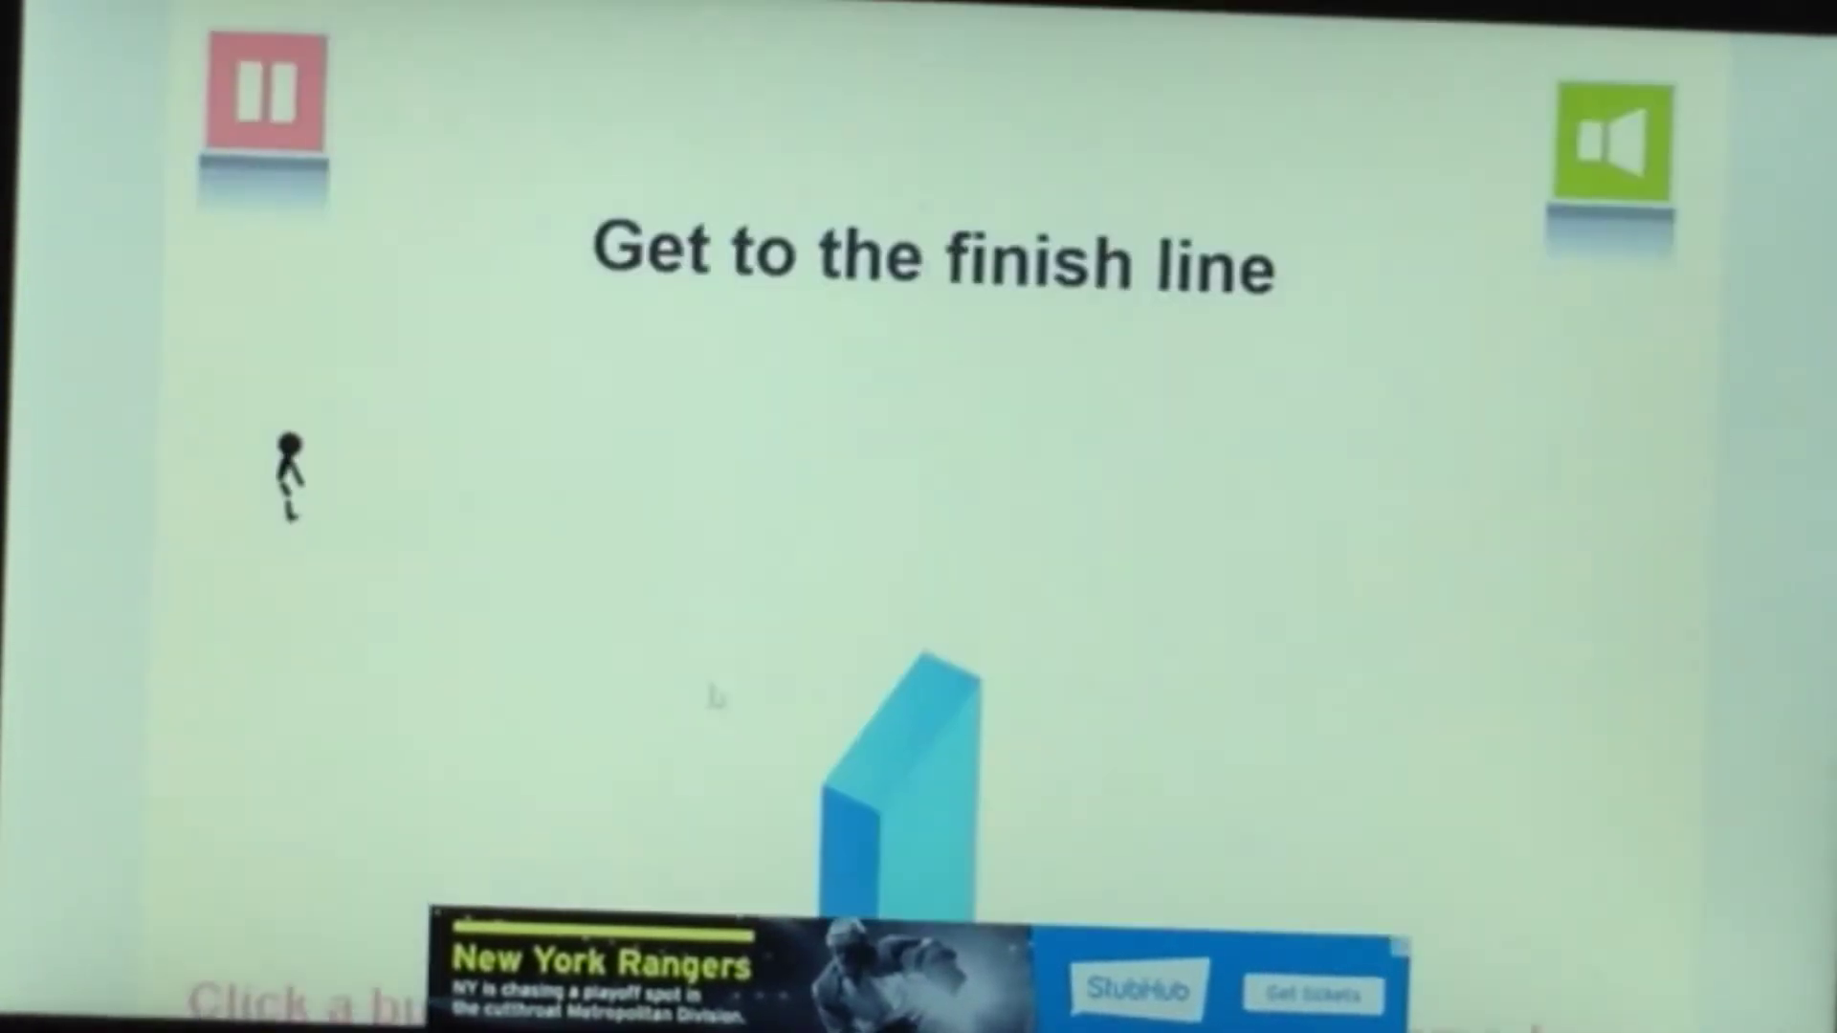
left_click(860, 571)
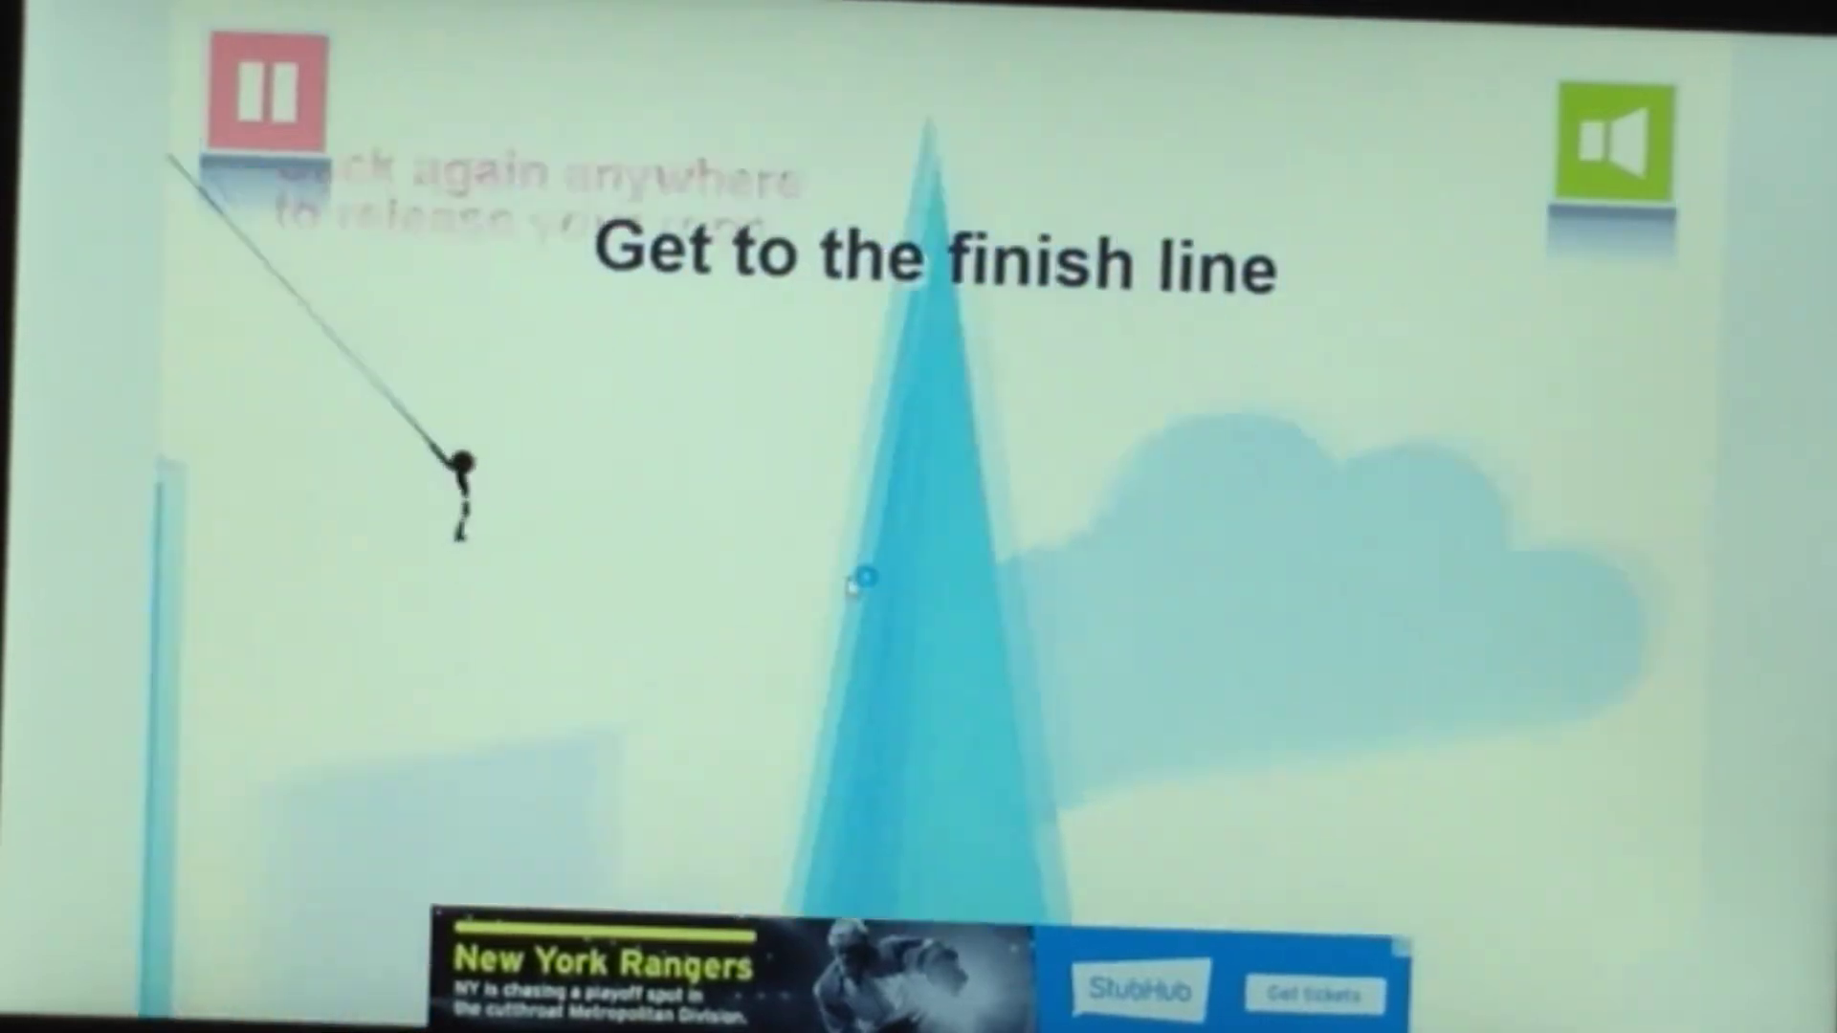
left_click(869, 581)
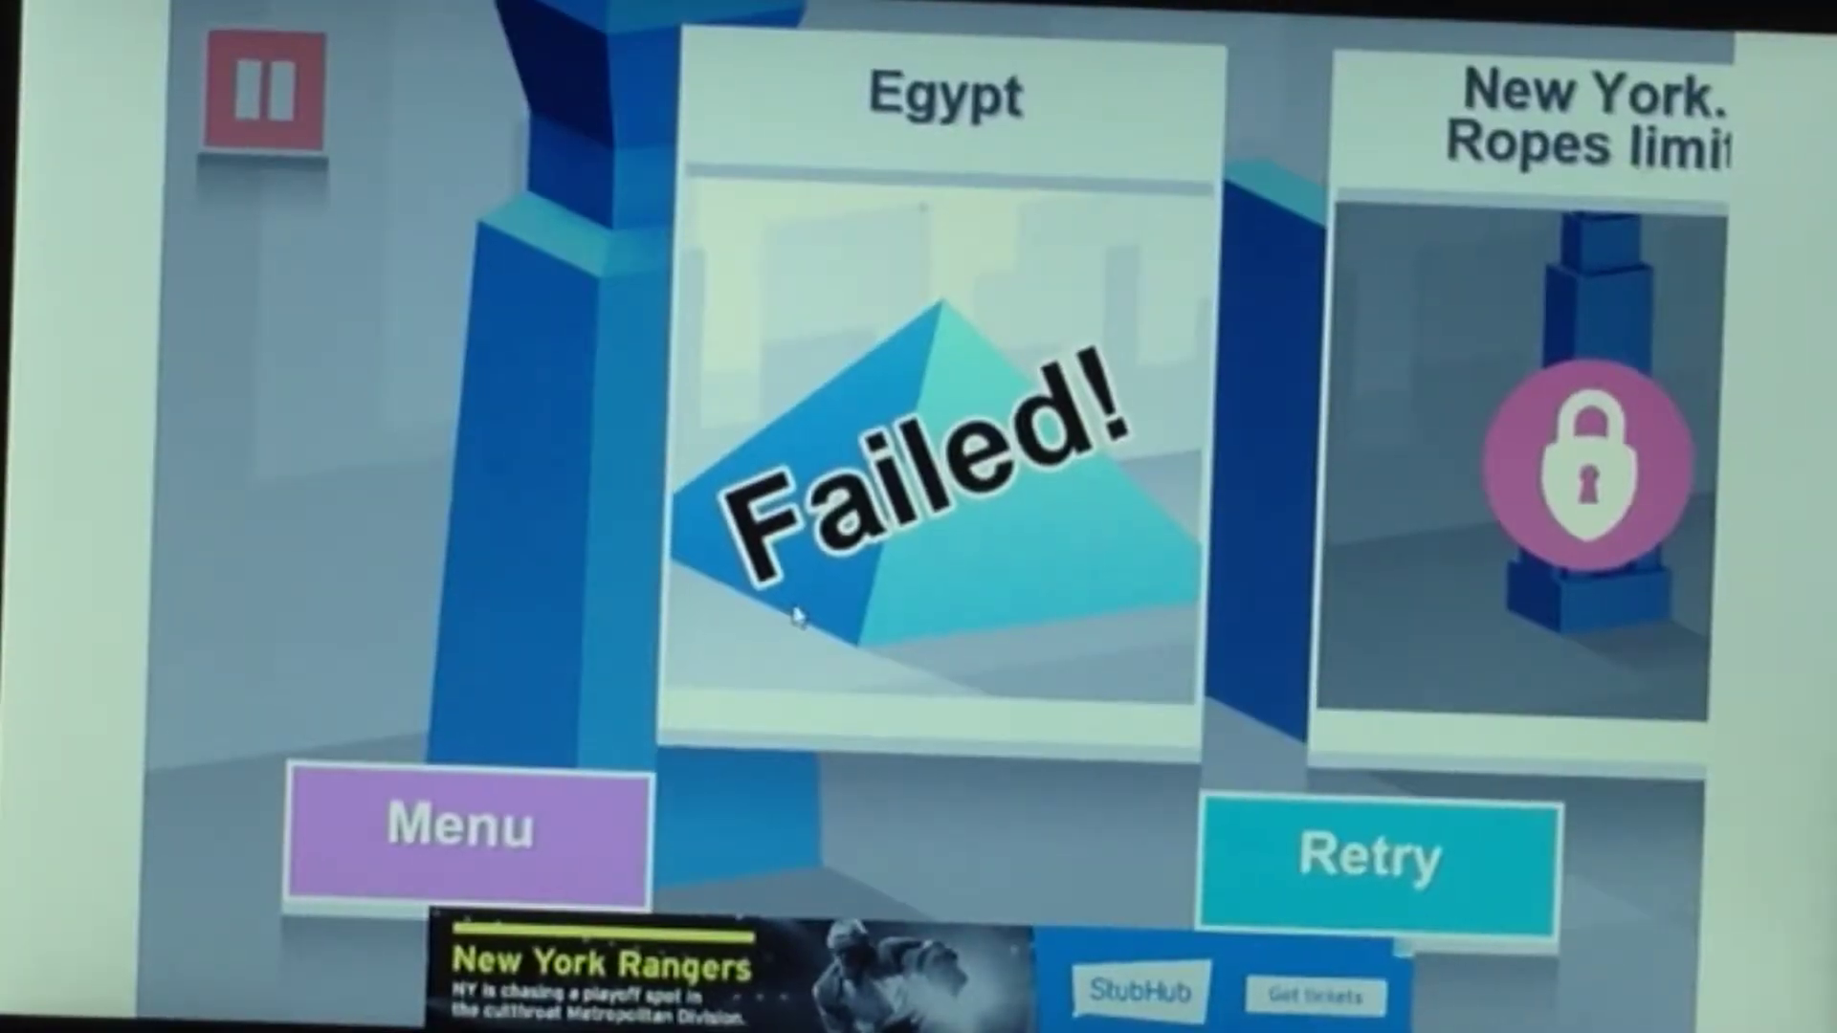
Retry and chain rope swings onward to the yellow blimp until the run fails
left_click(1360, 883)
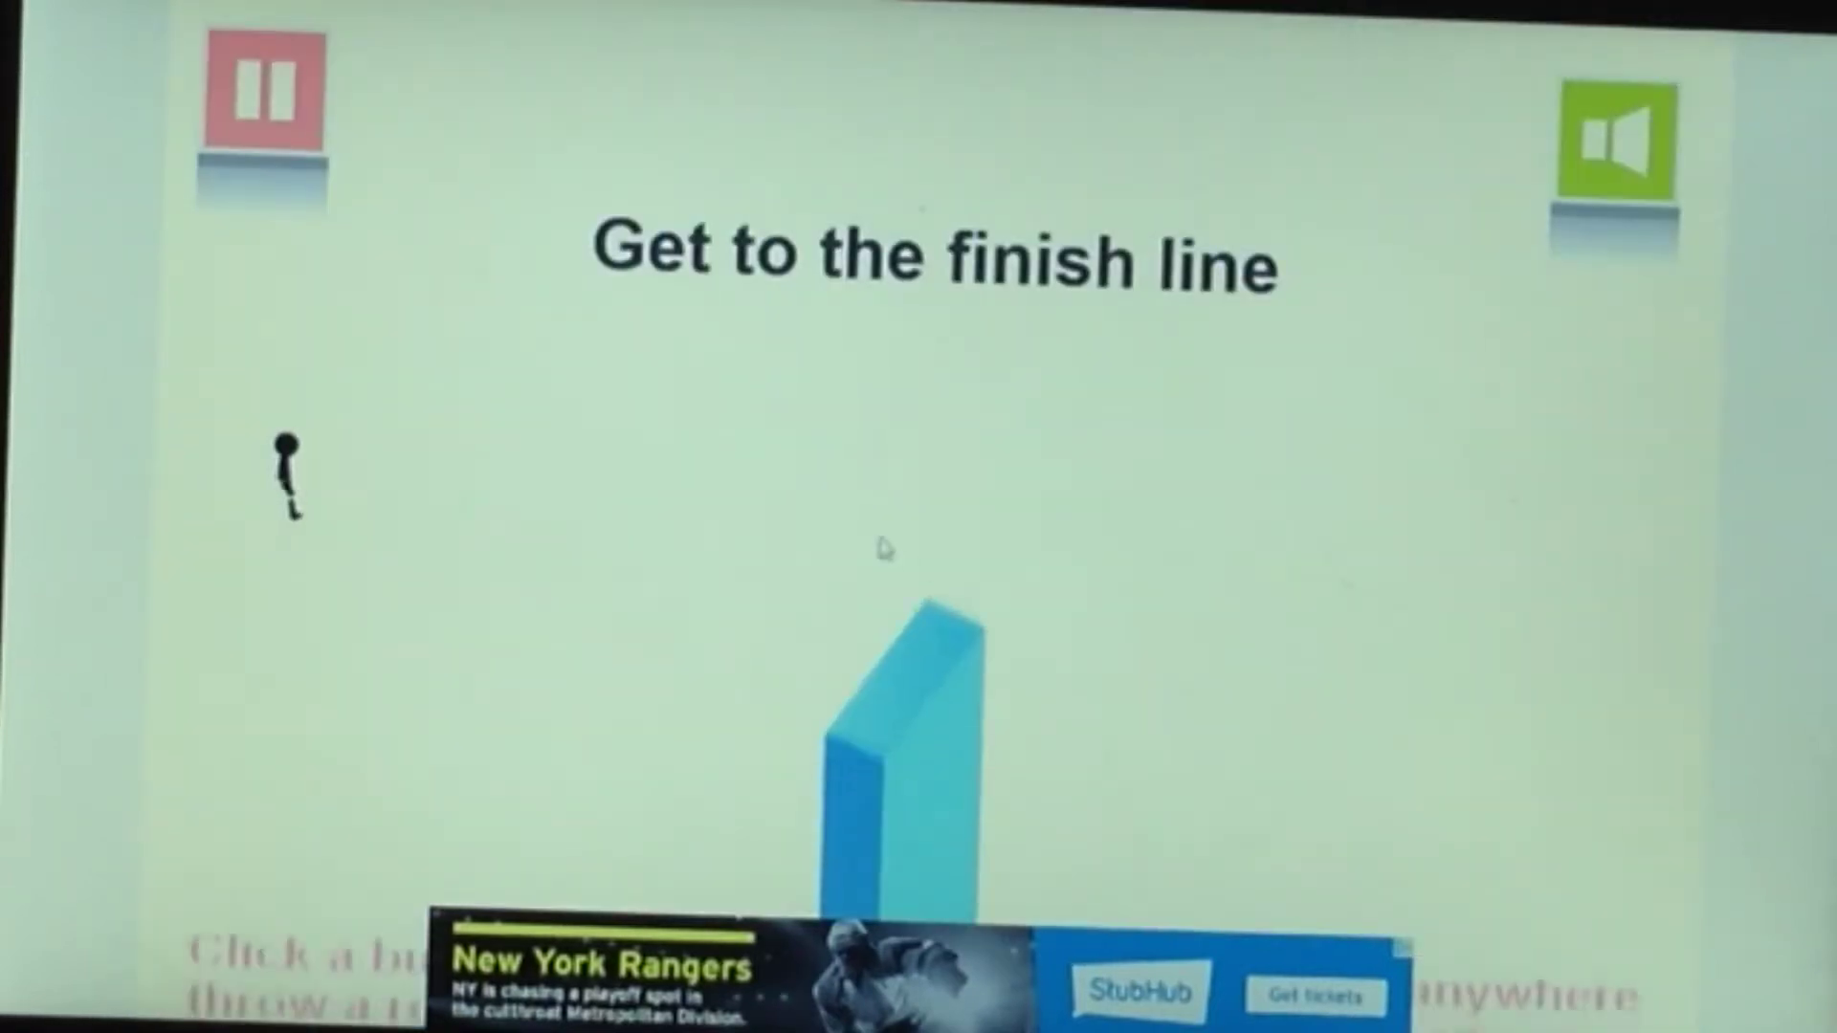
left_click(897, 495)
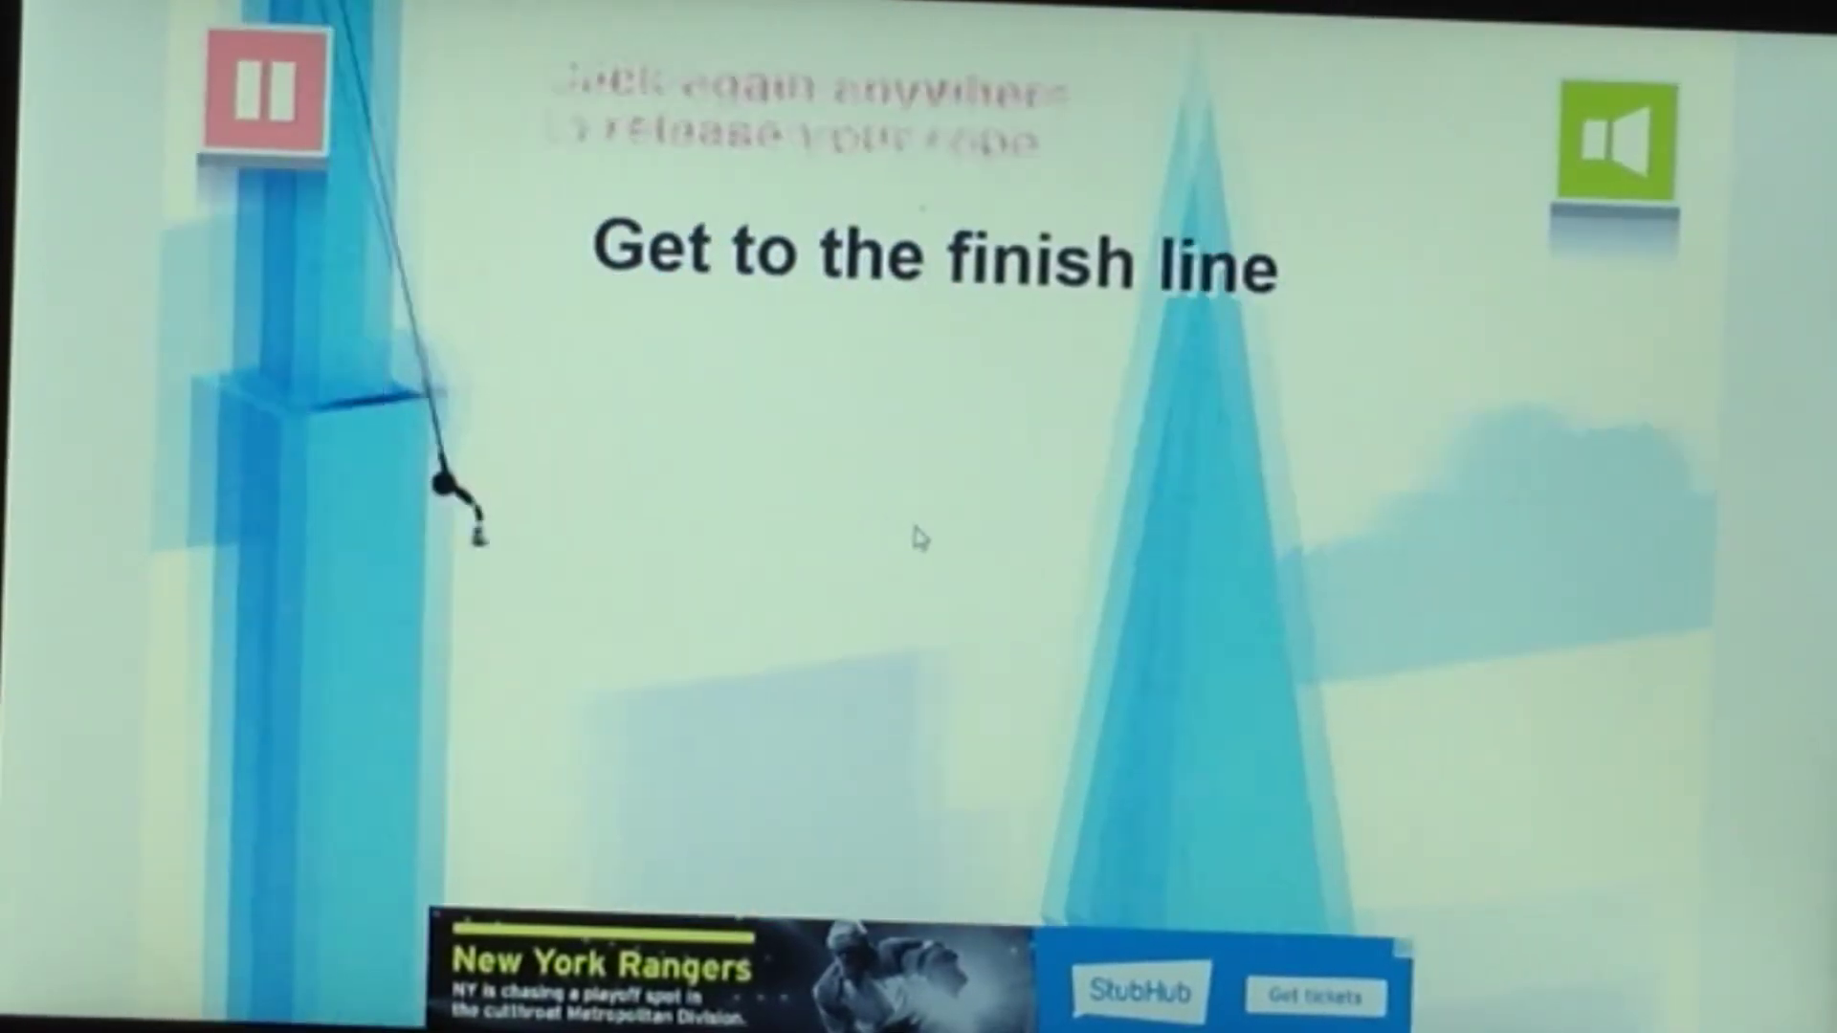
left_click(920, 538)
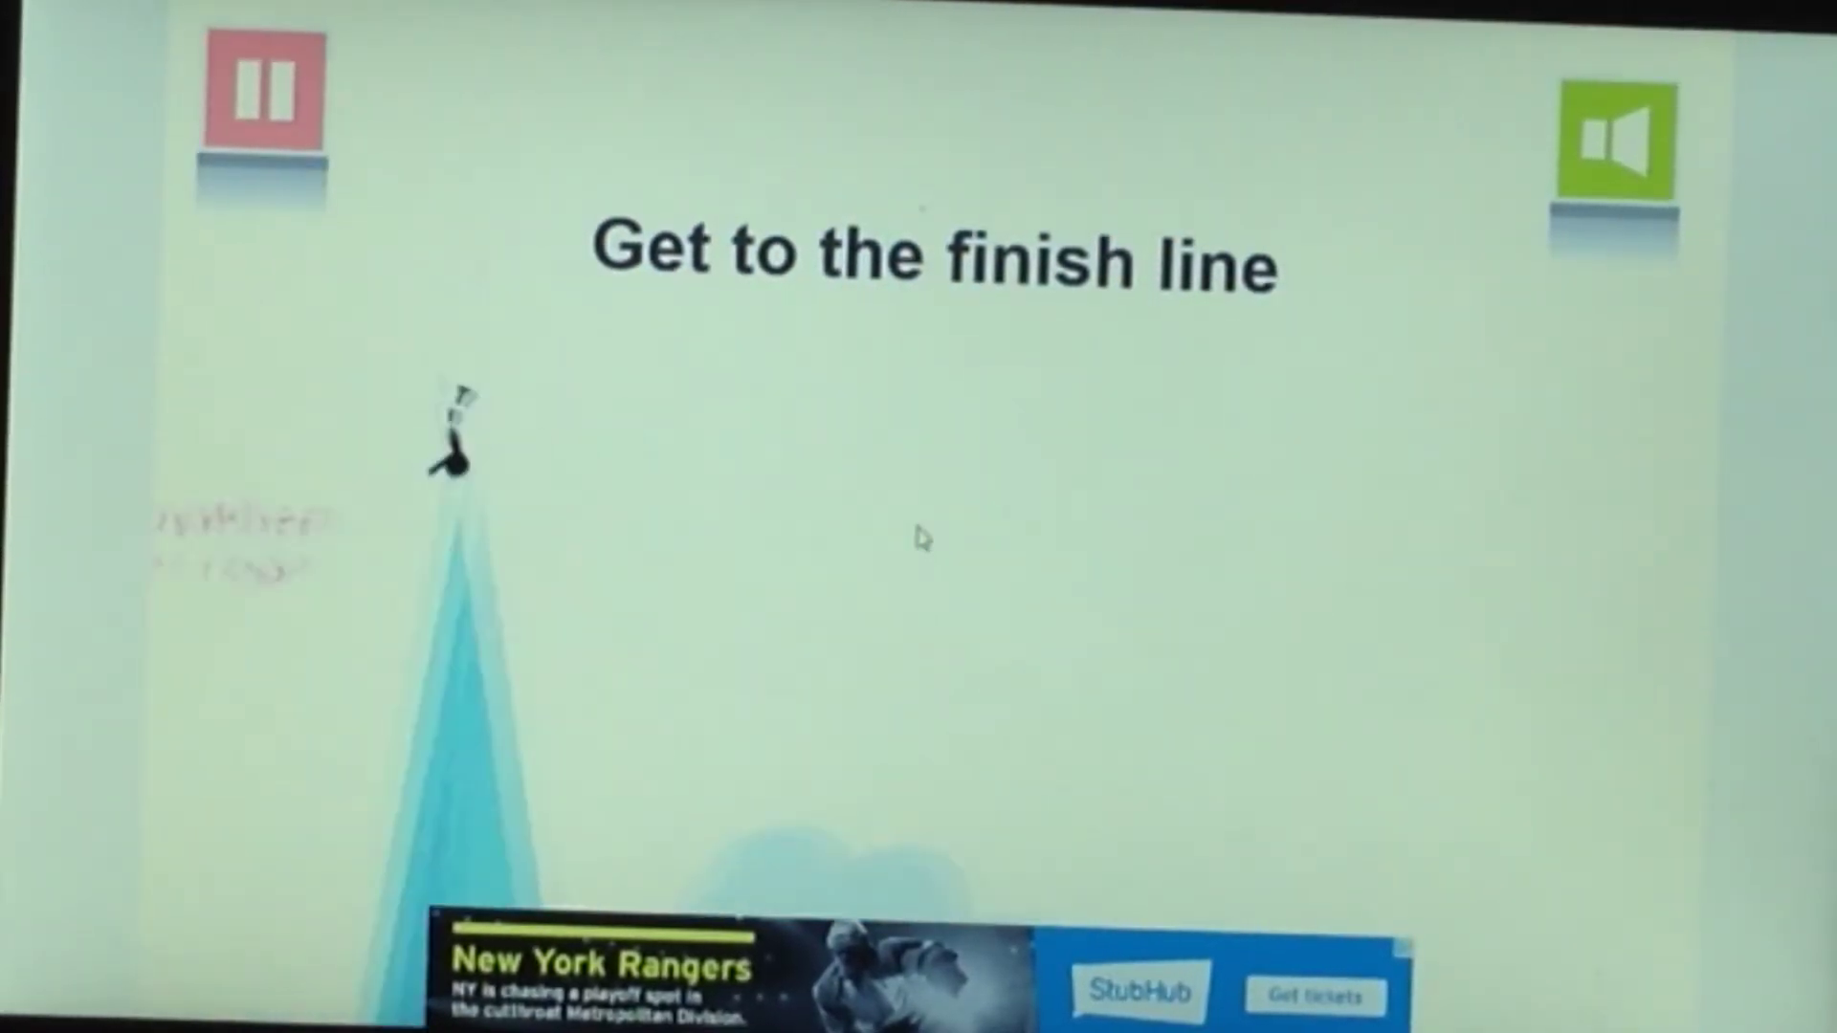
left_click(918, 538)
left_click(998, 158)
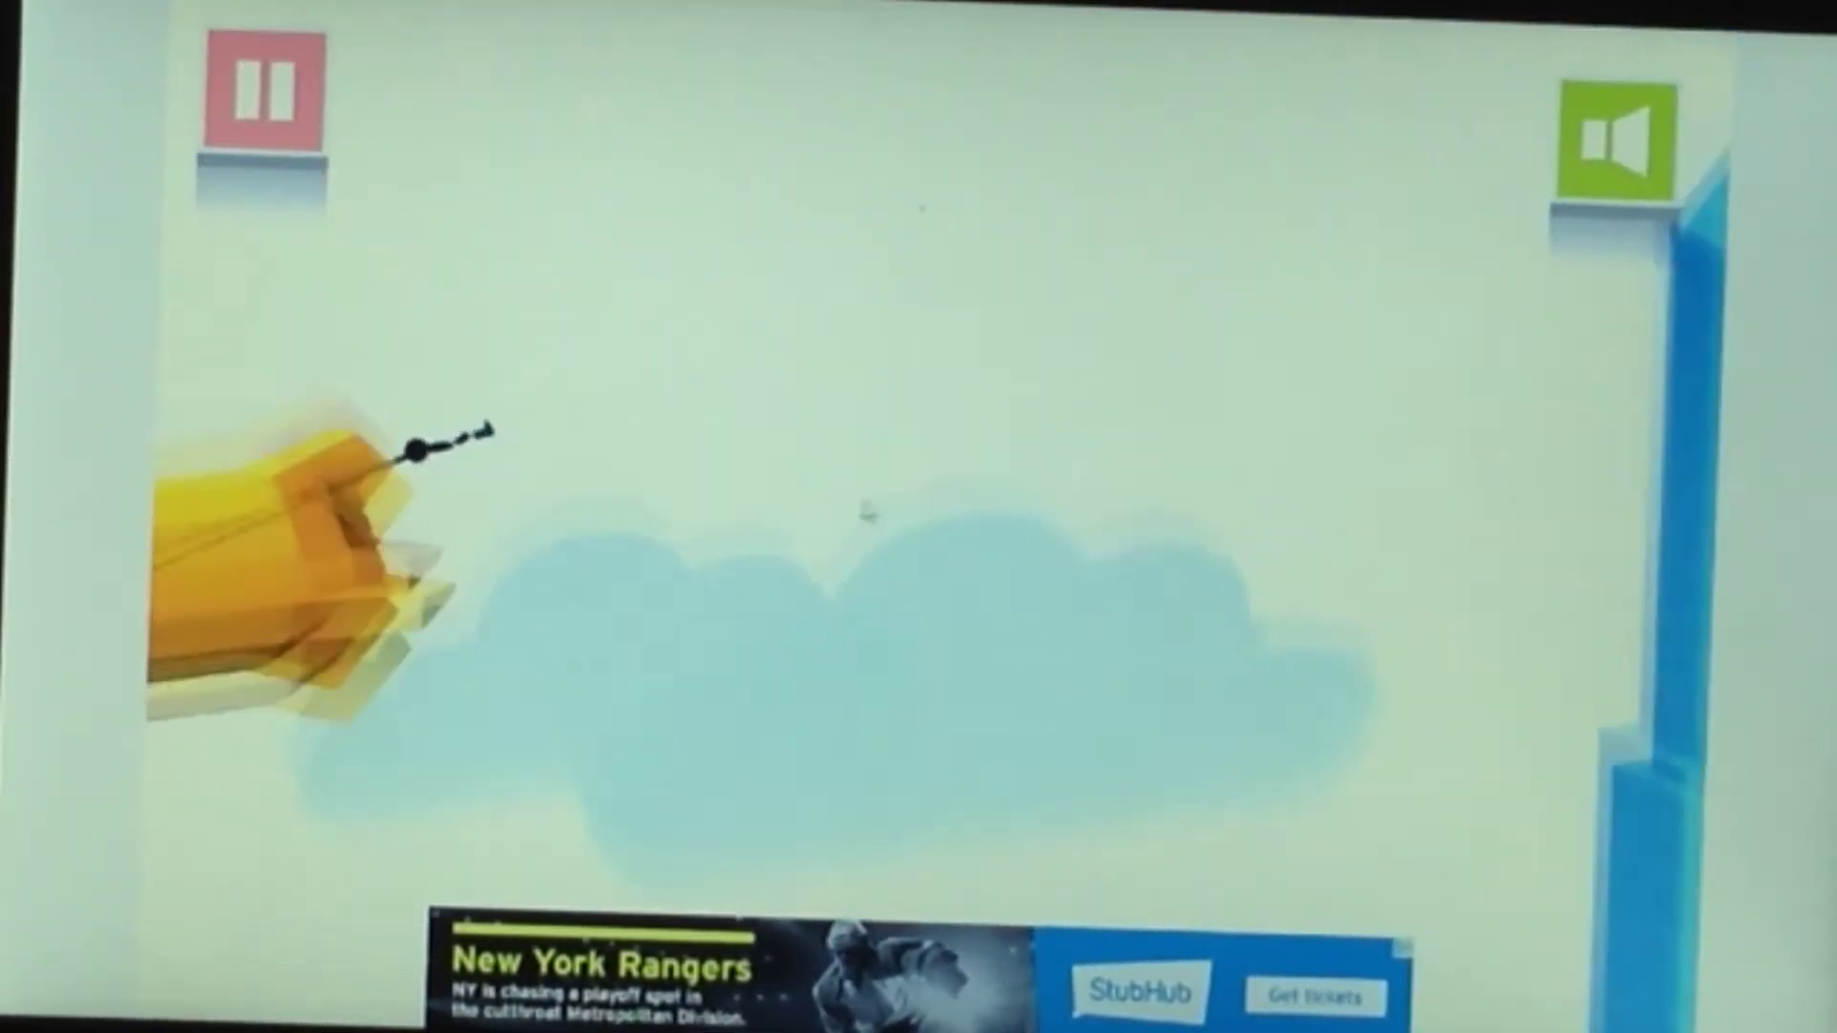
left_click(770, 684)
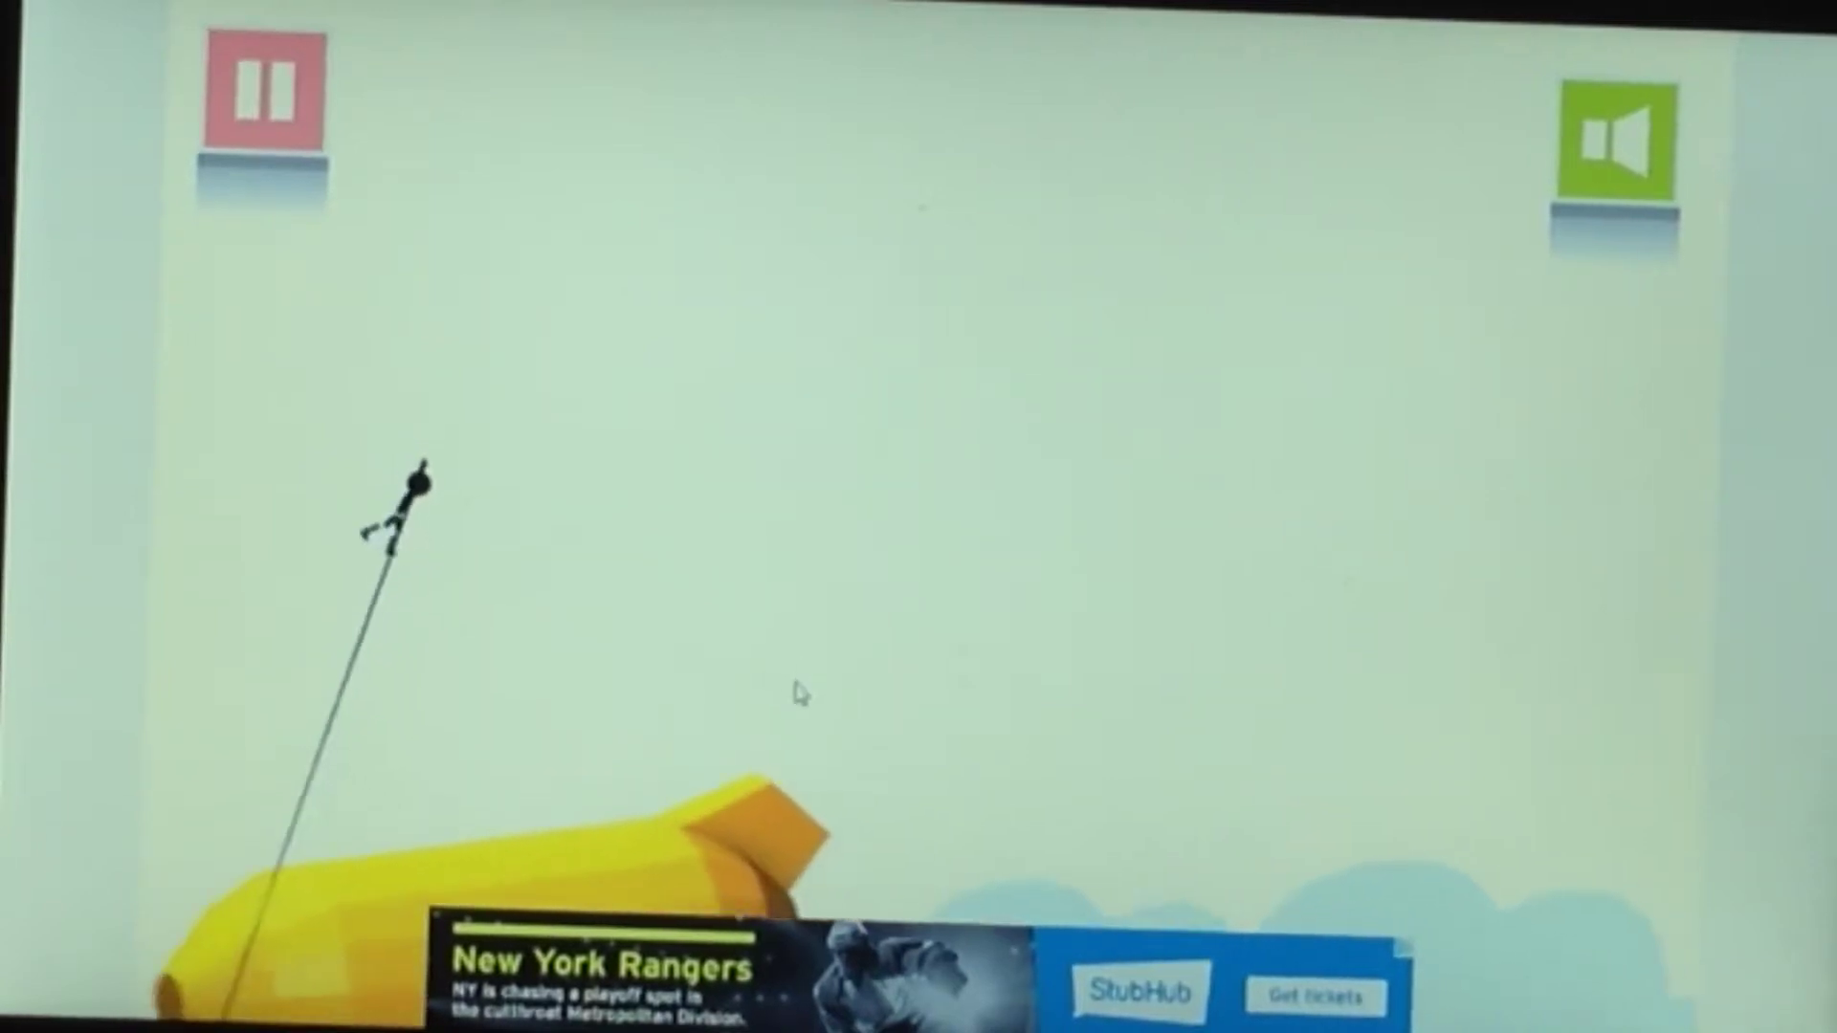
left_click(797, 693)
left_click(782, 645)
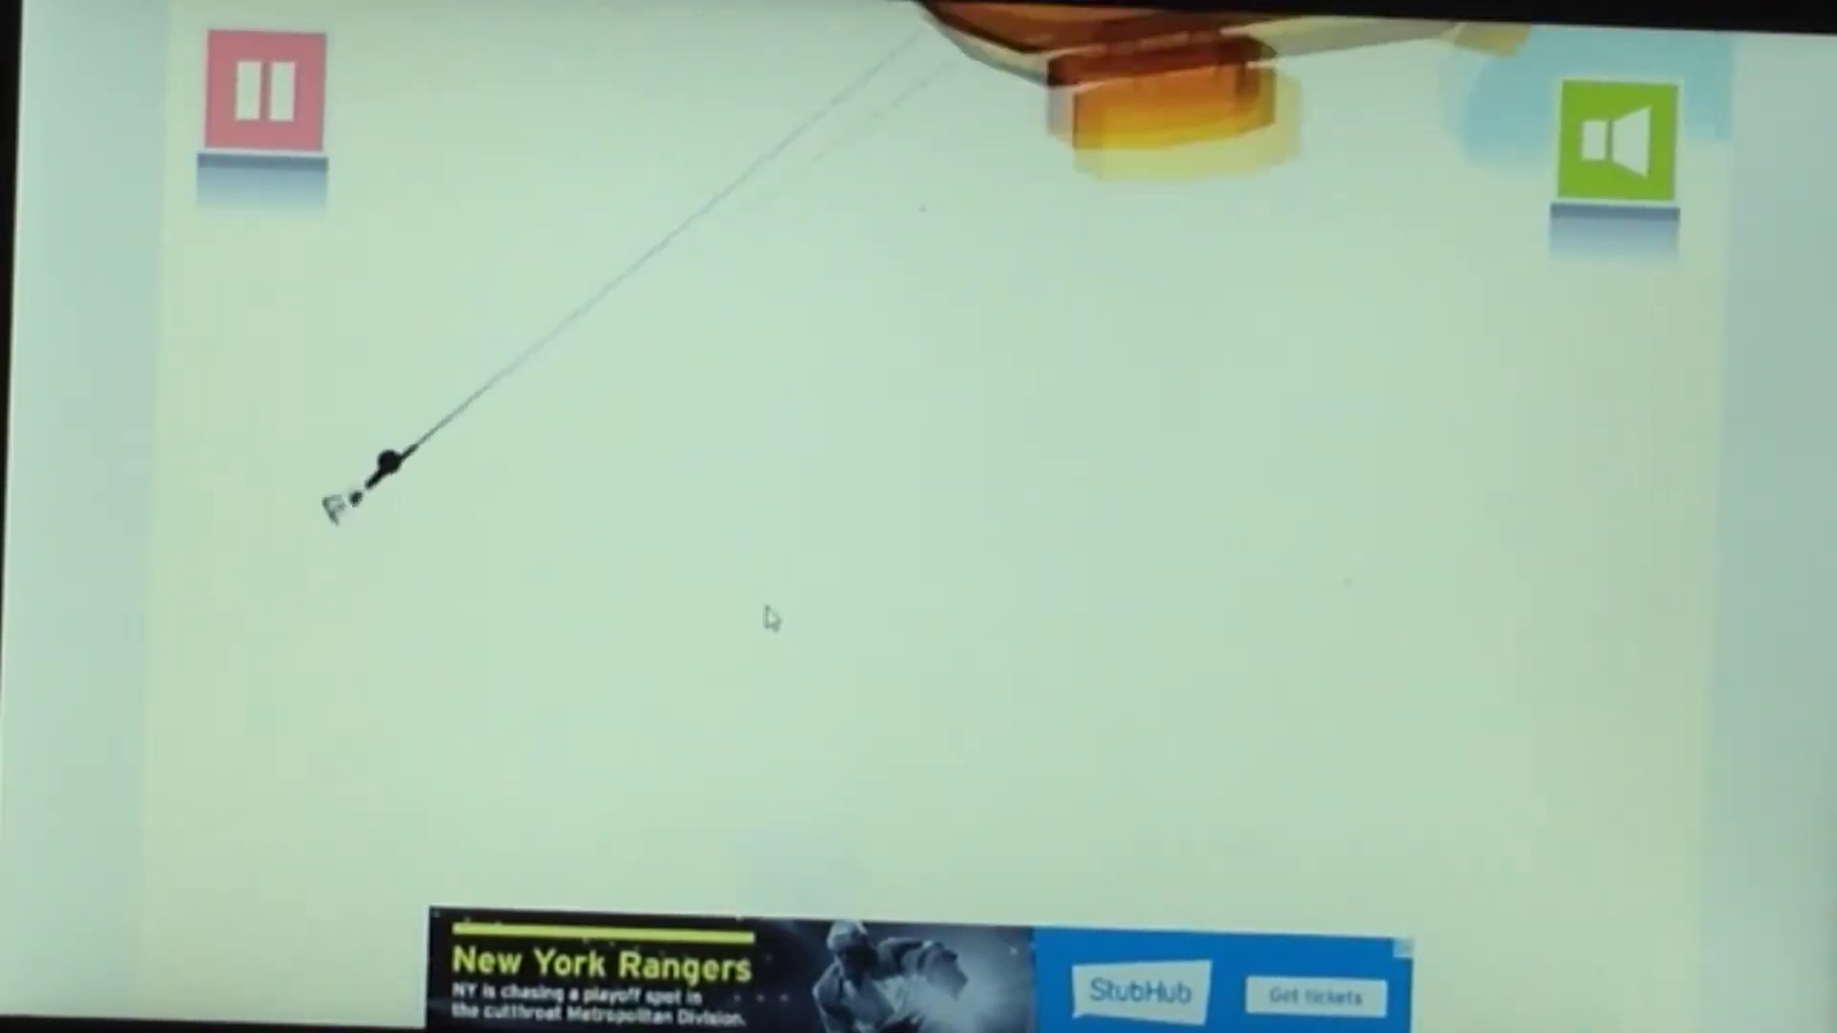
left_click(768, 617)
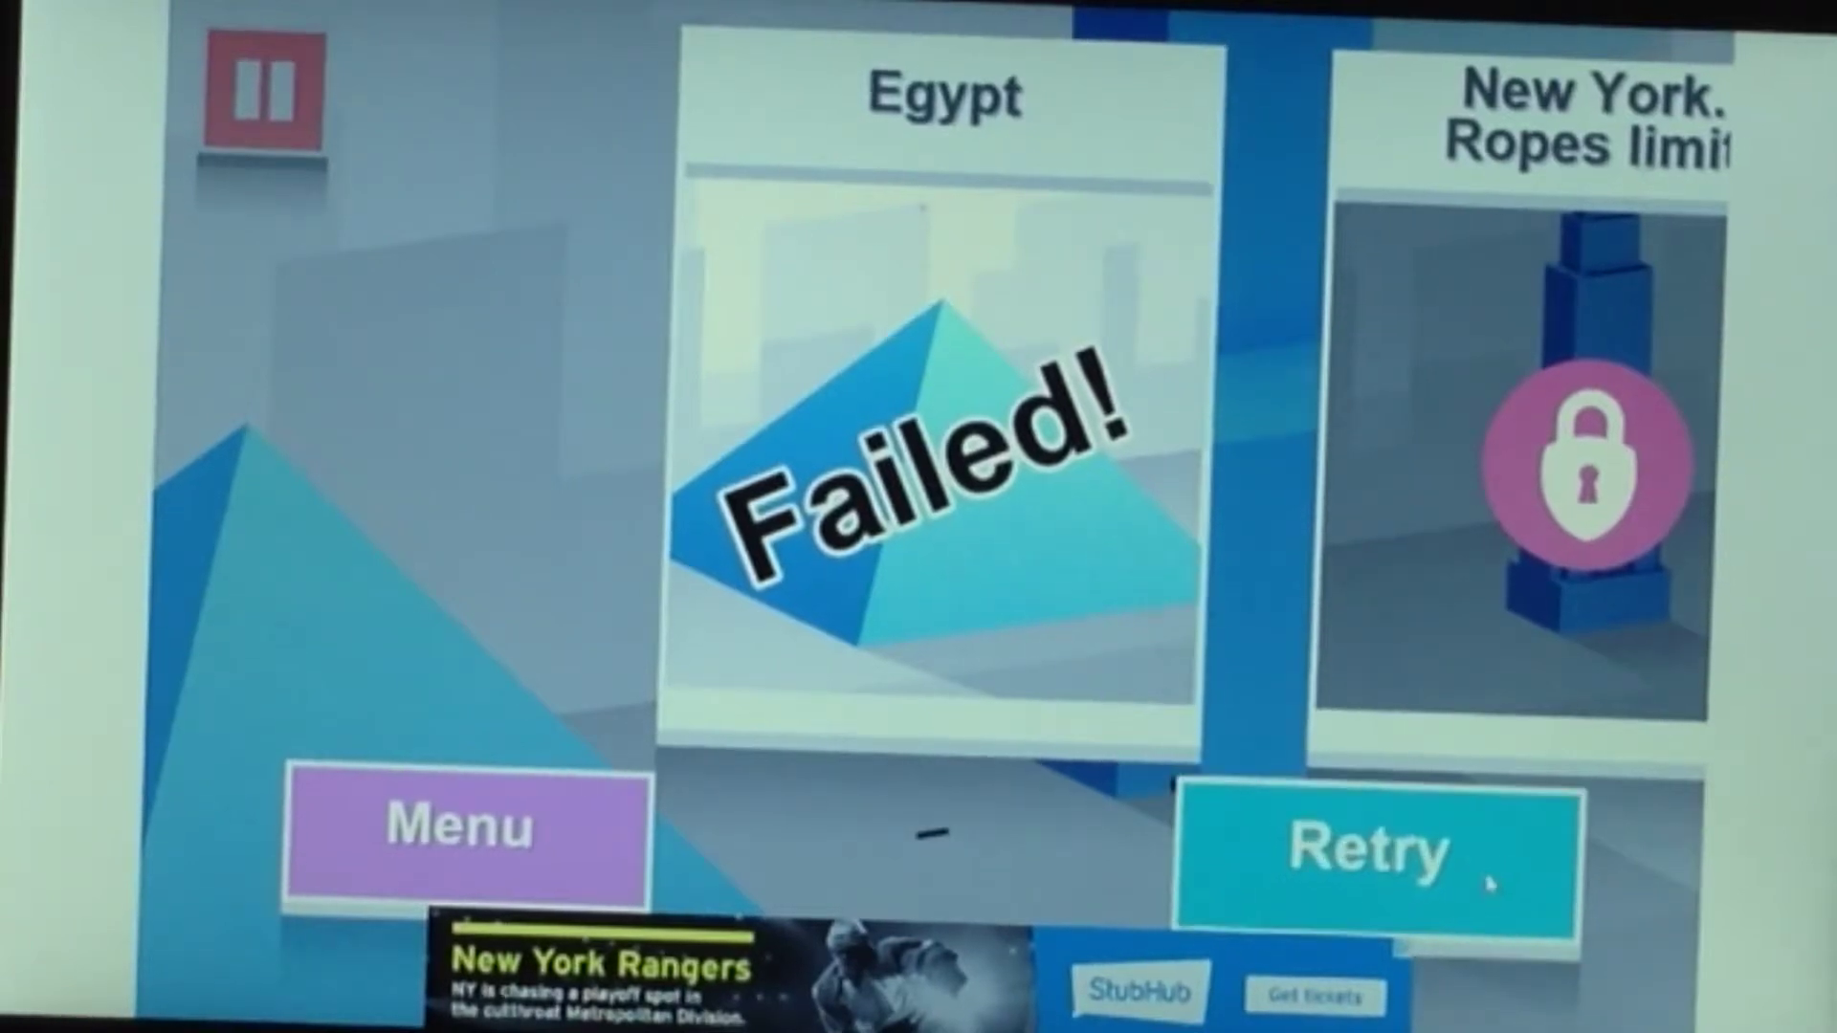
Retry Egypt and swing off the first building until the attempt fails
left_click(1491, 878)
left_click(890, 710)
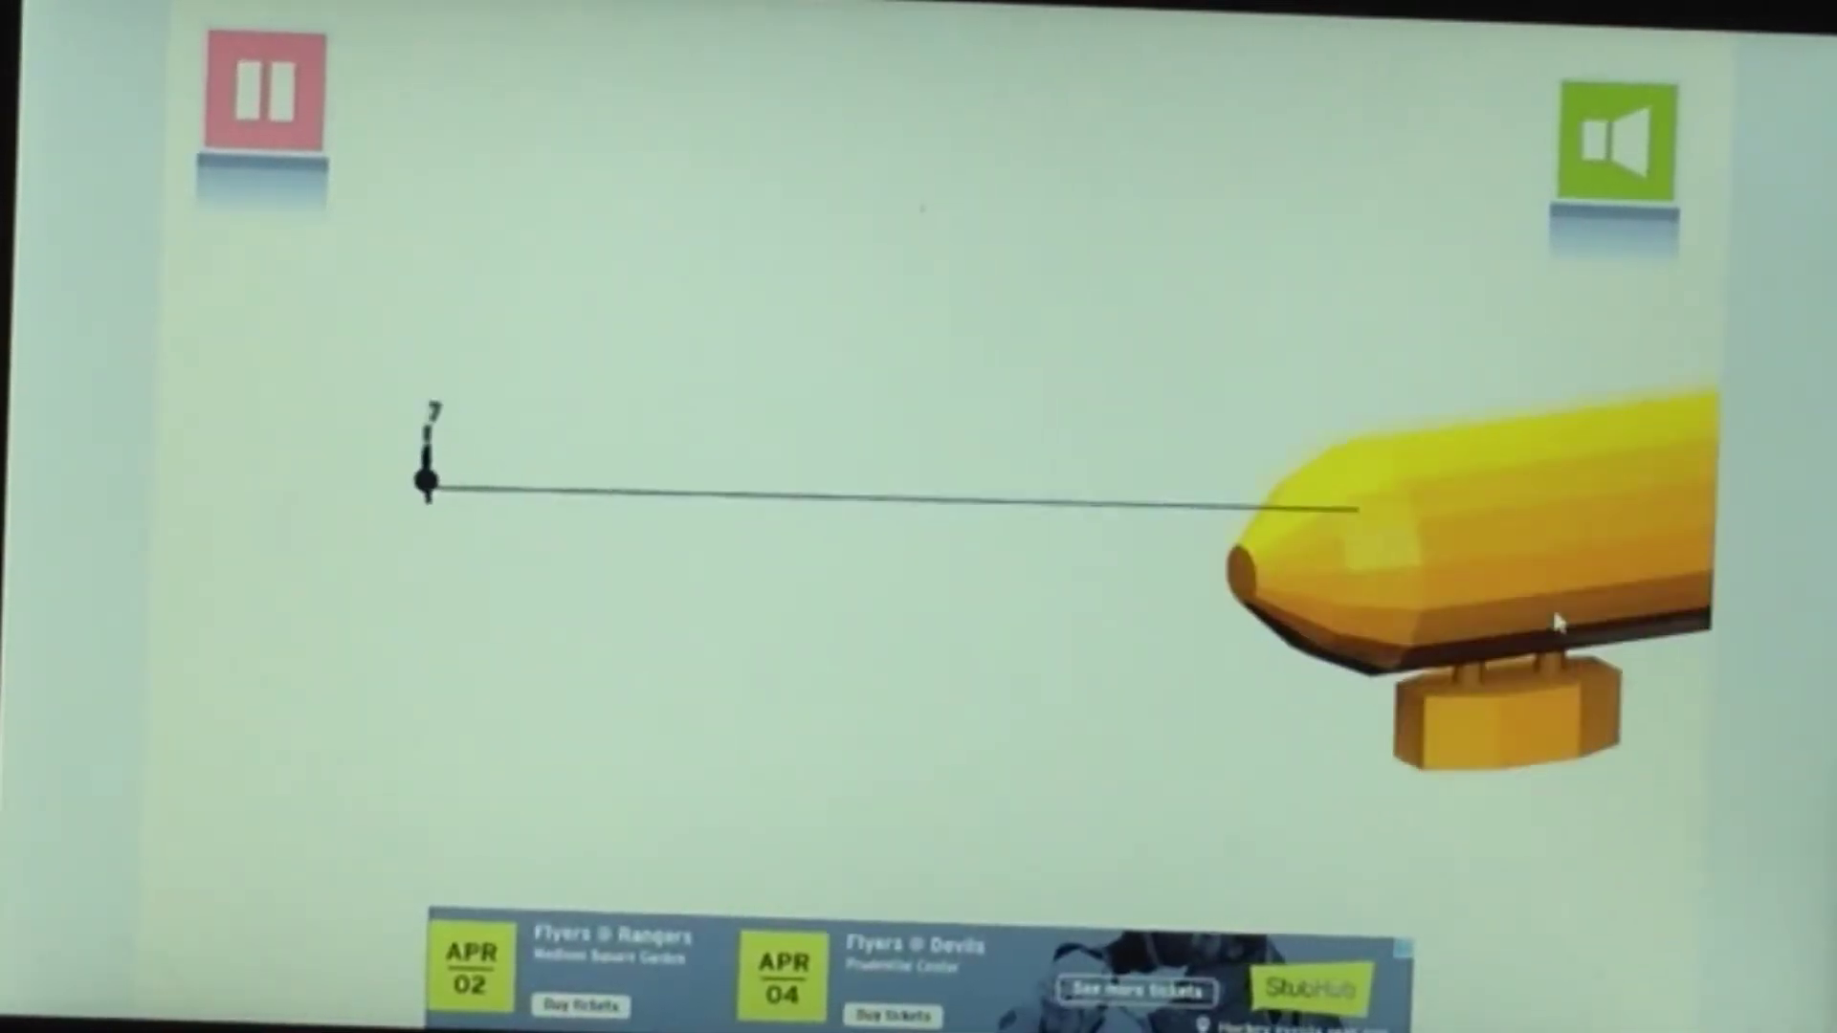
left_click(1435, 574)
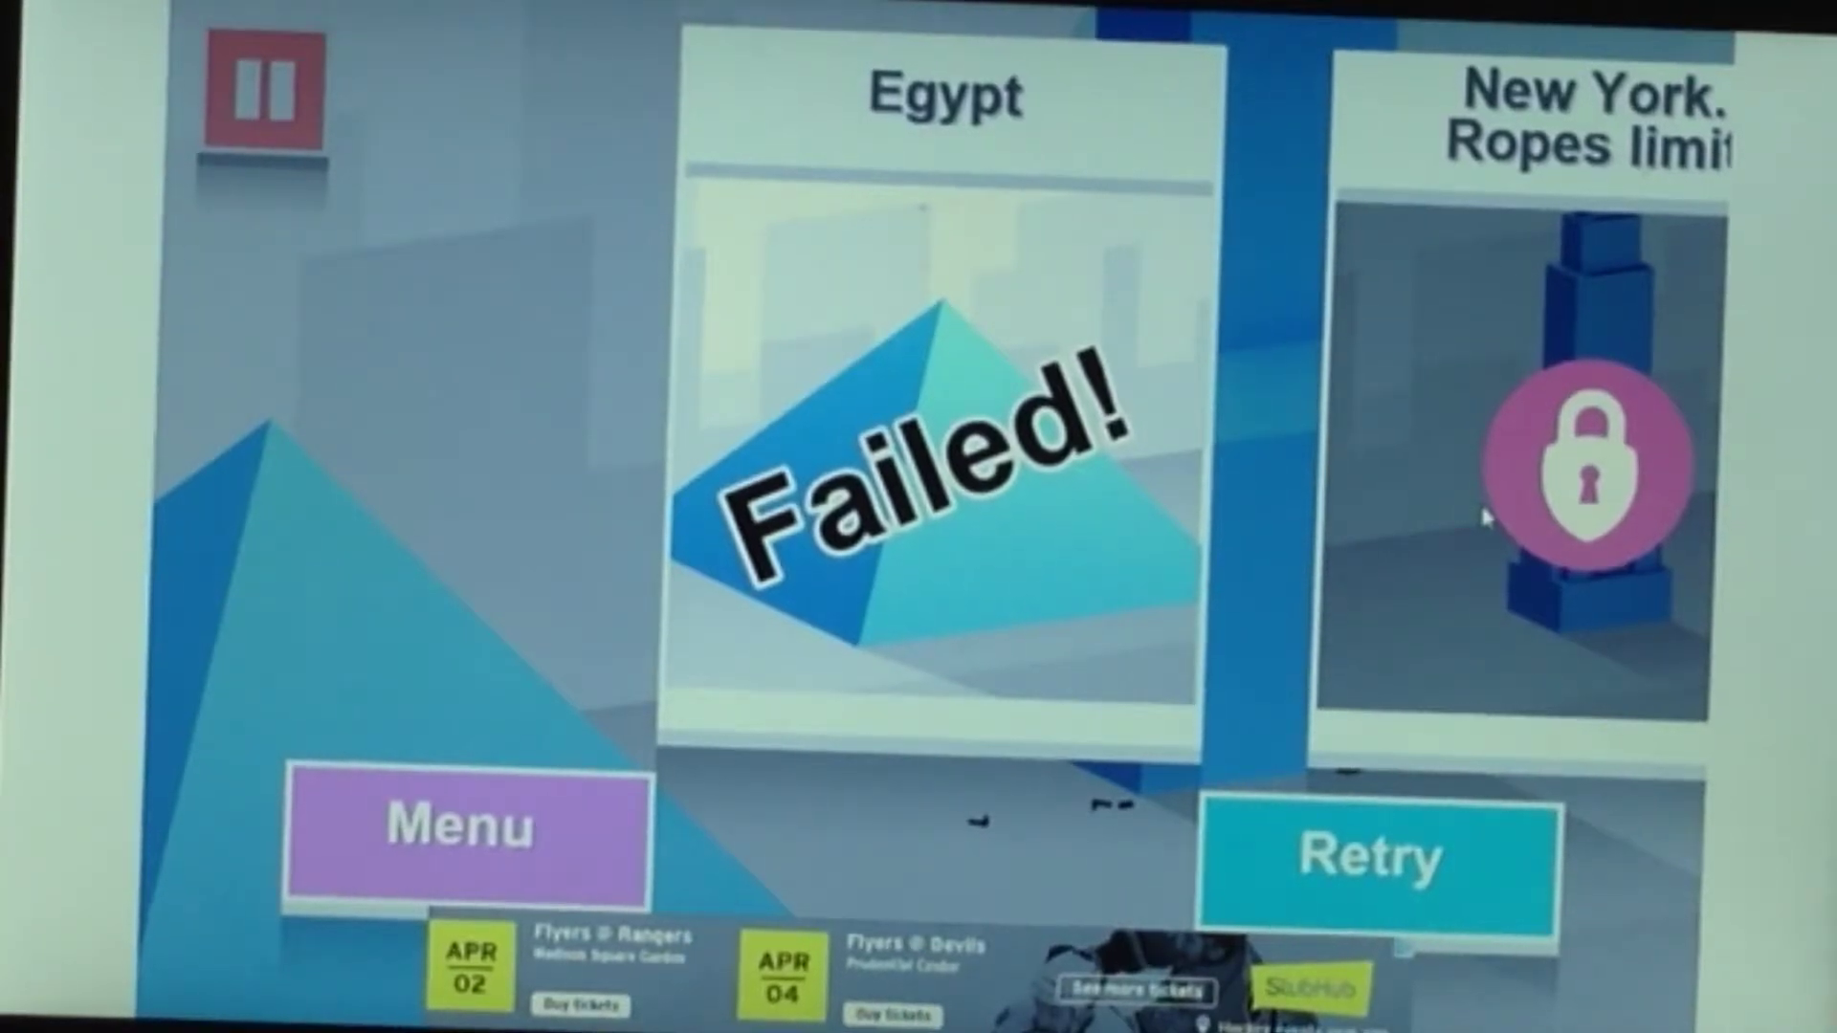
Retry and make another short swing that ends on the Failed screen
left_click(1399, 913)
left_click(862, 538)
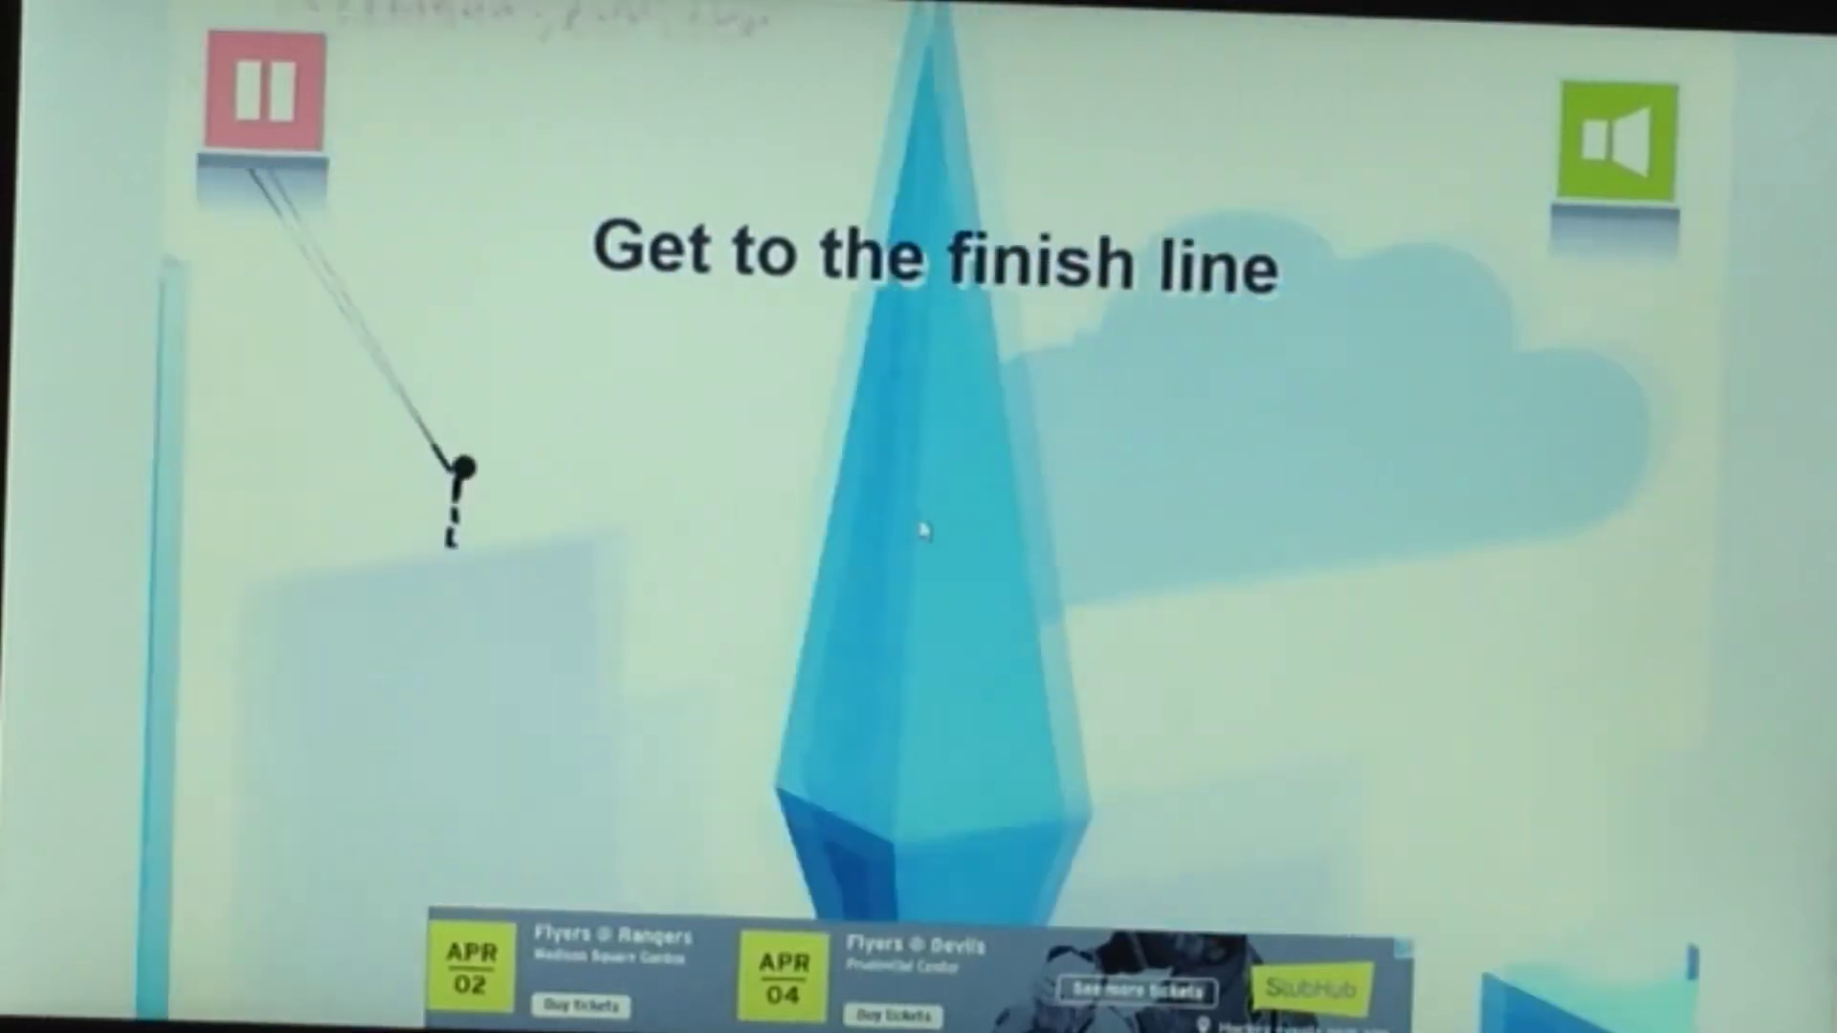
left_click(922, 528)
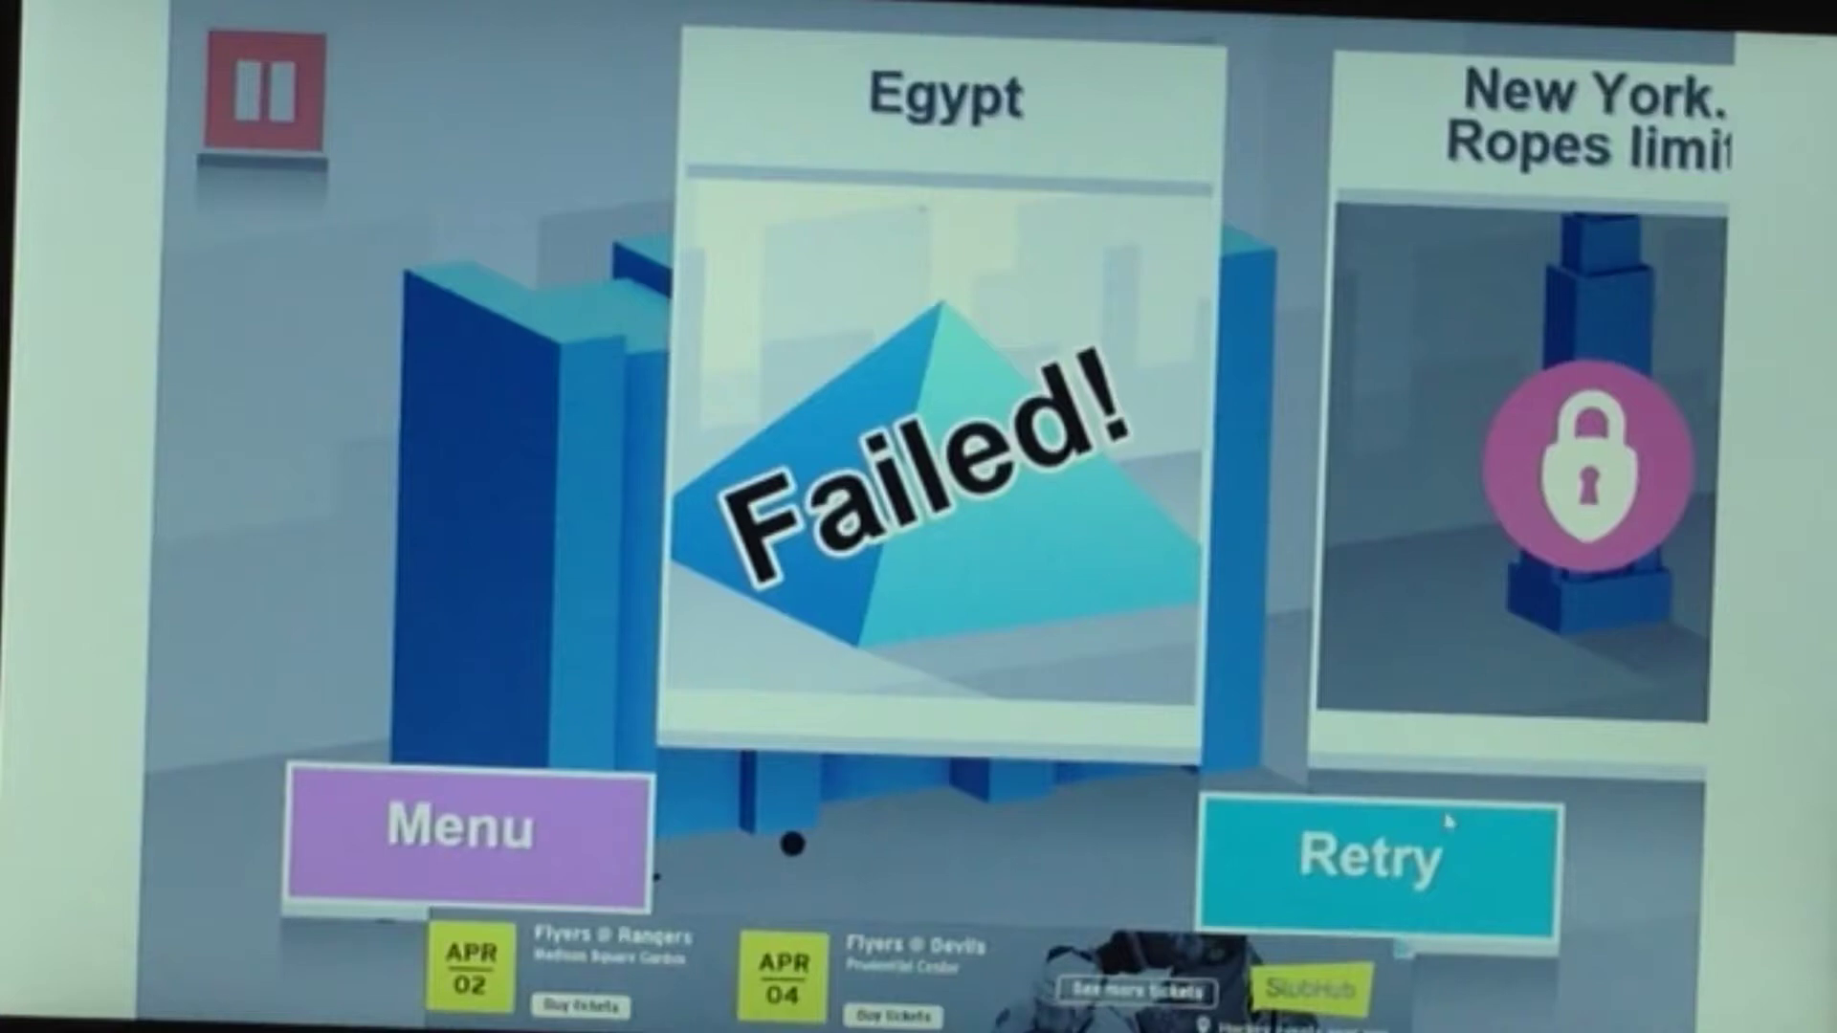
Retry twice, the last run hooking onto the tall blue tower before failing
left_click(1450, 821)
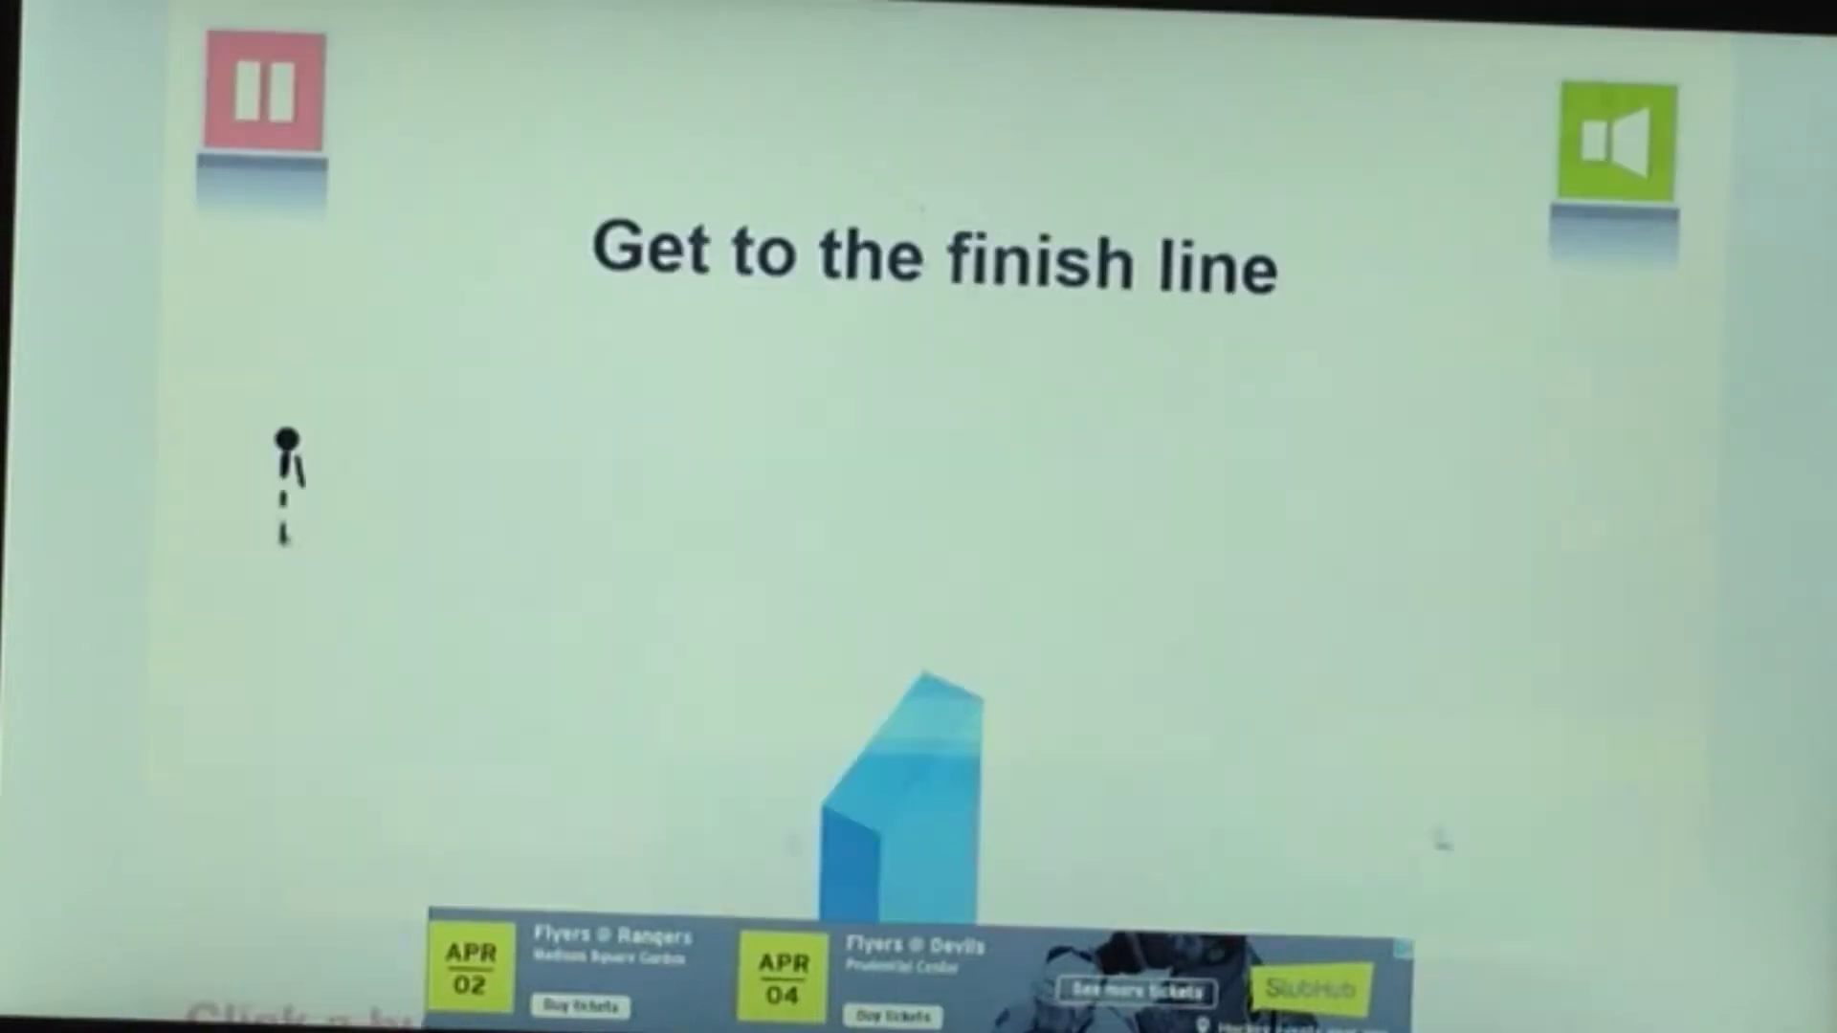
left_click(863, 770)
left_click(977, 652)
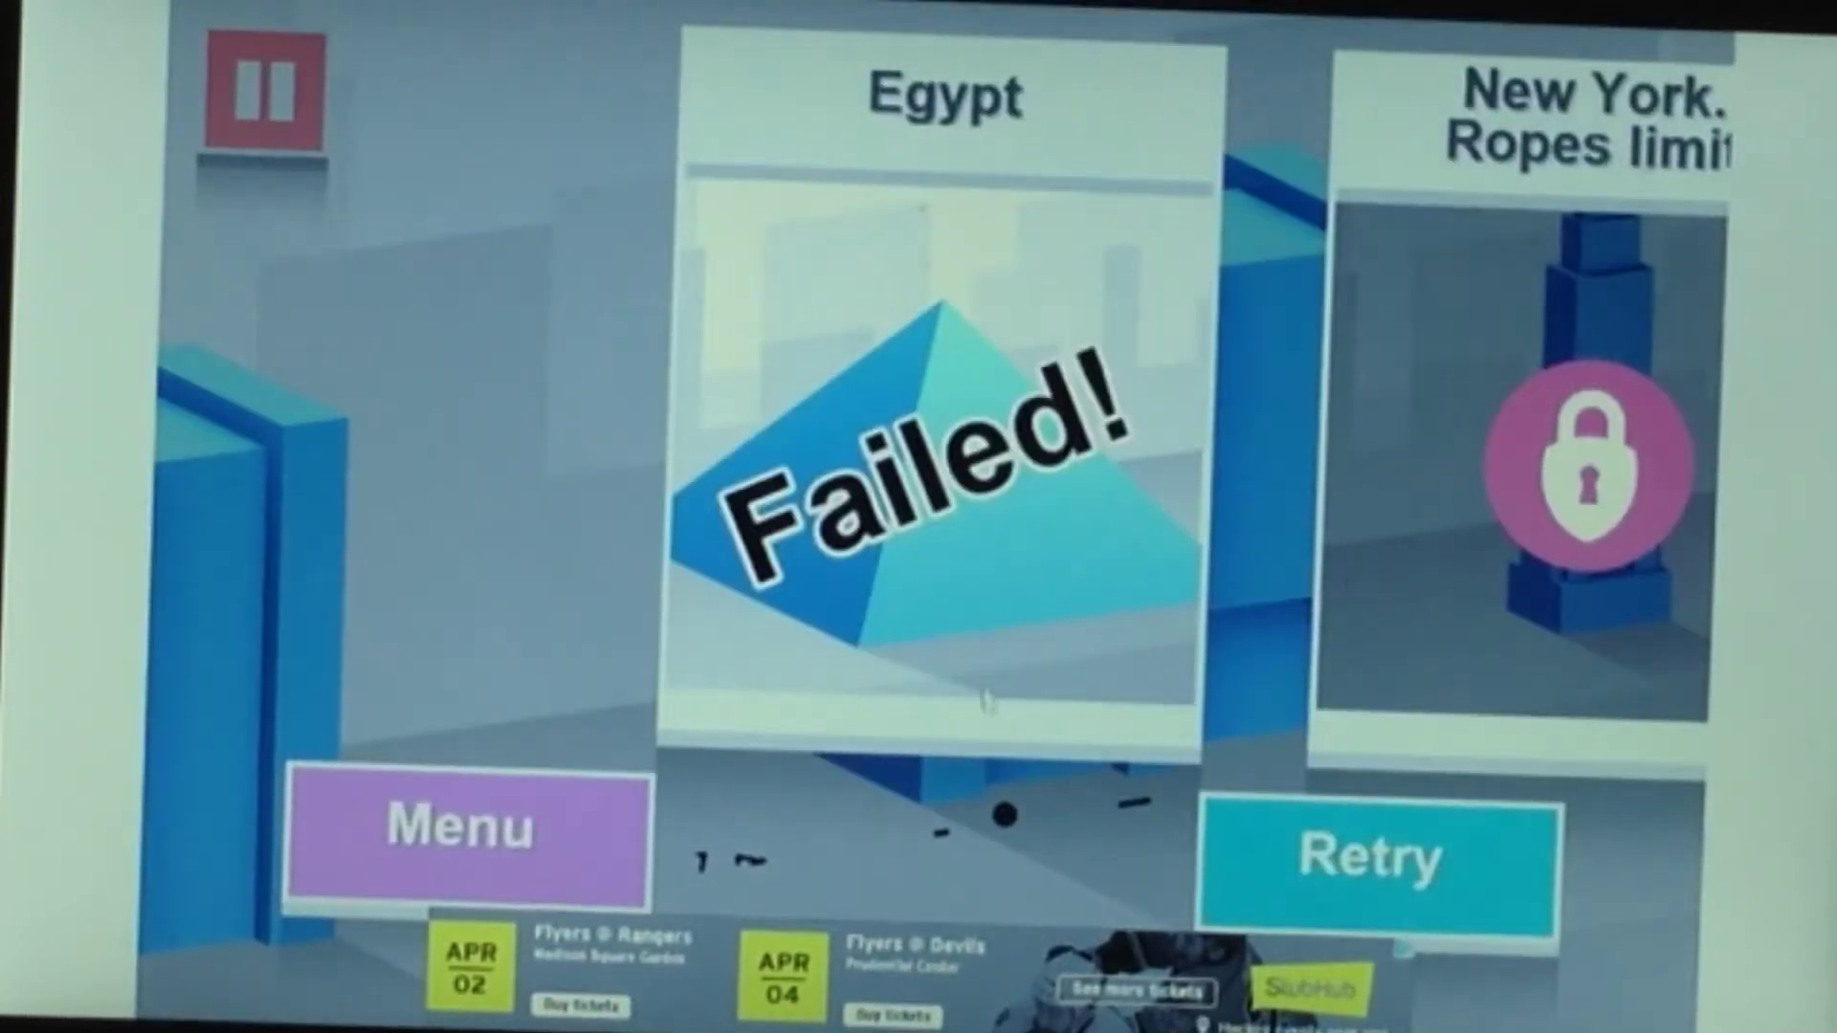
left_click(974, 646)
left_click(849, 576)
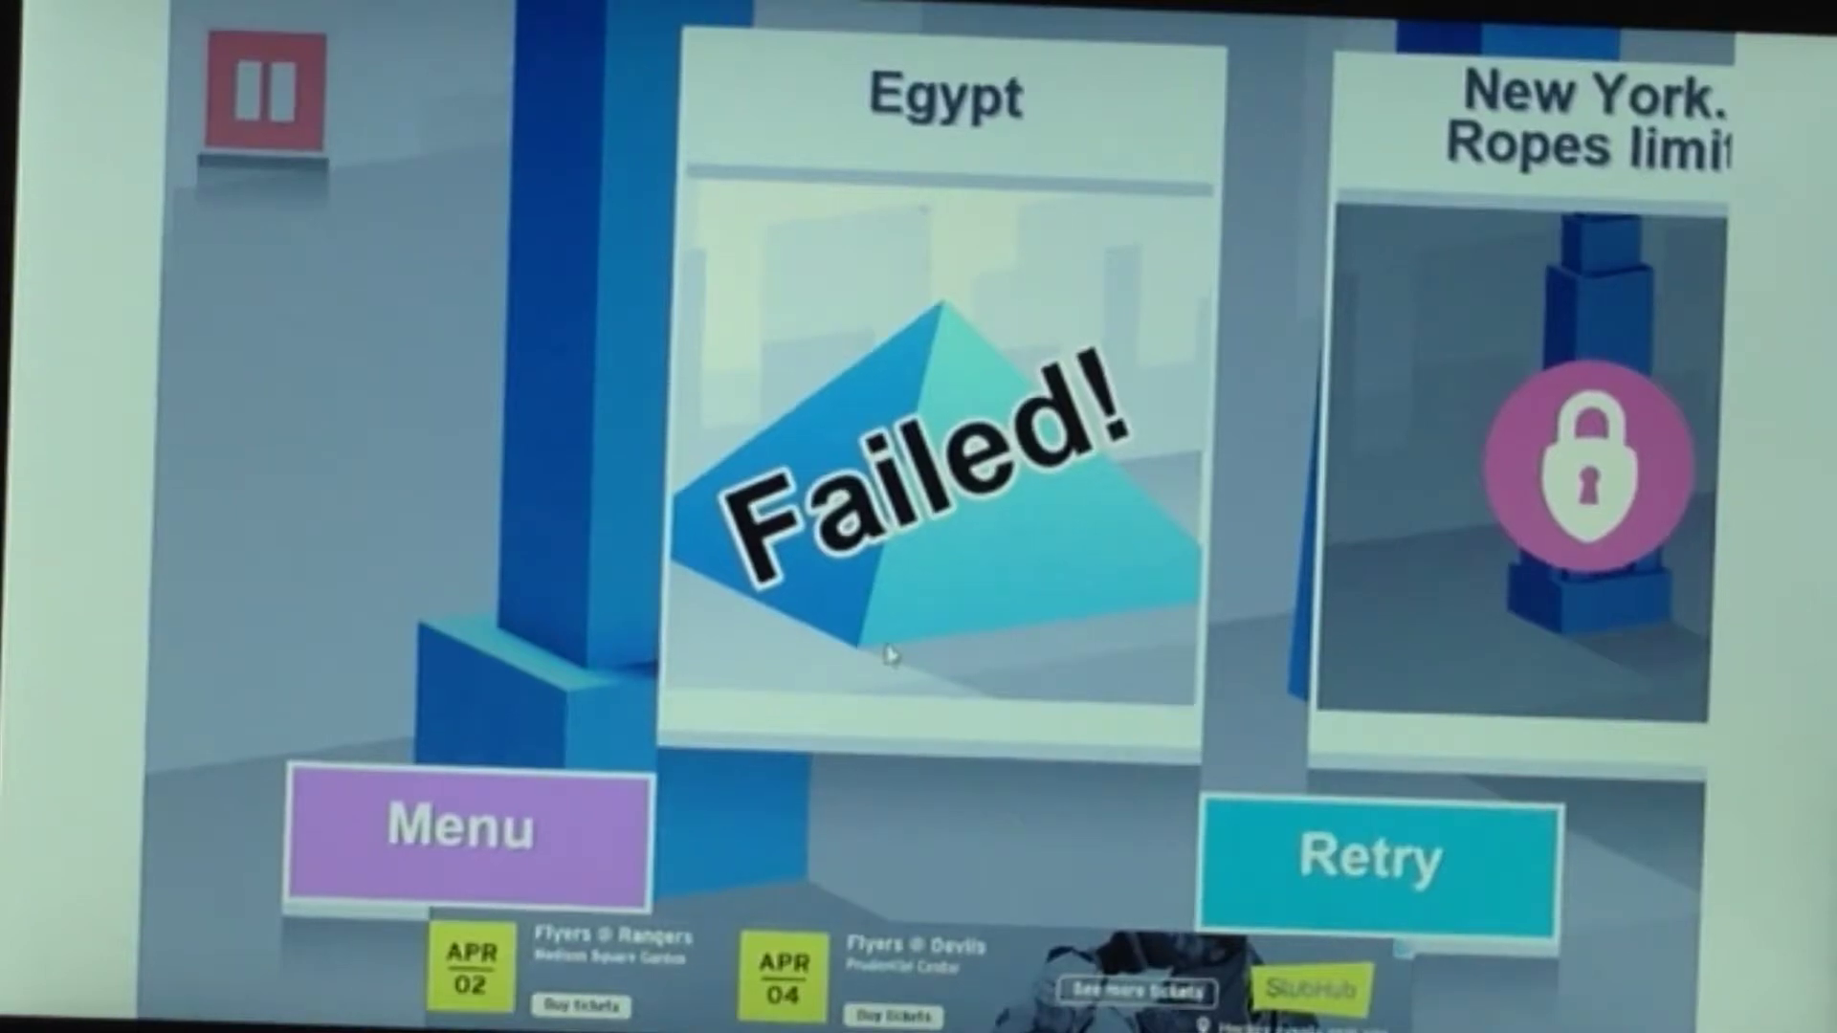
Retry Egypt twice, swinging from the tall building to the blue buildings before failing
left_click(1380, 859)
left_click(839, 617)
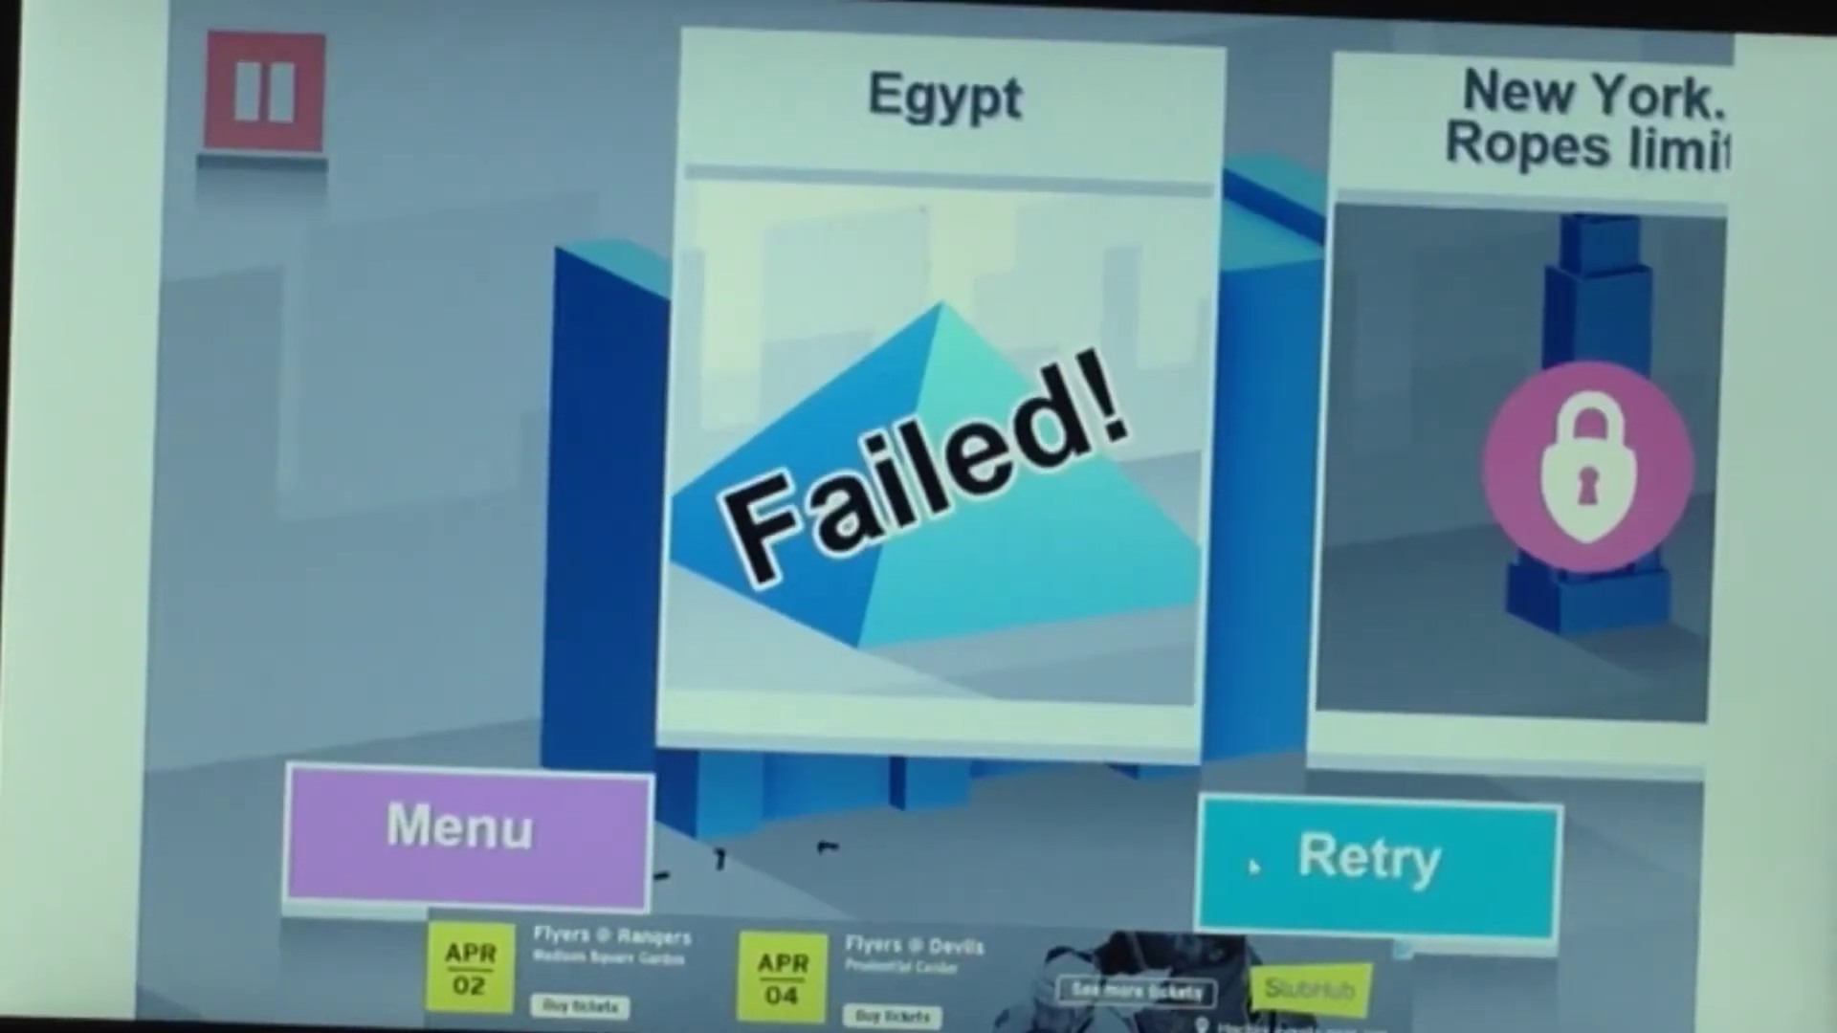
left_click(1253, 864)
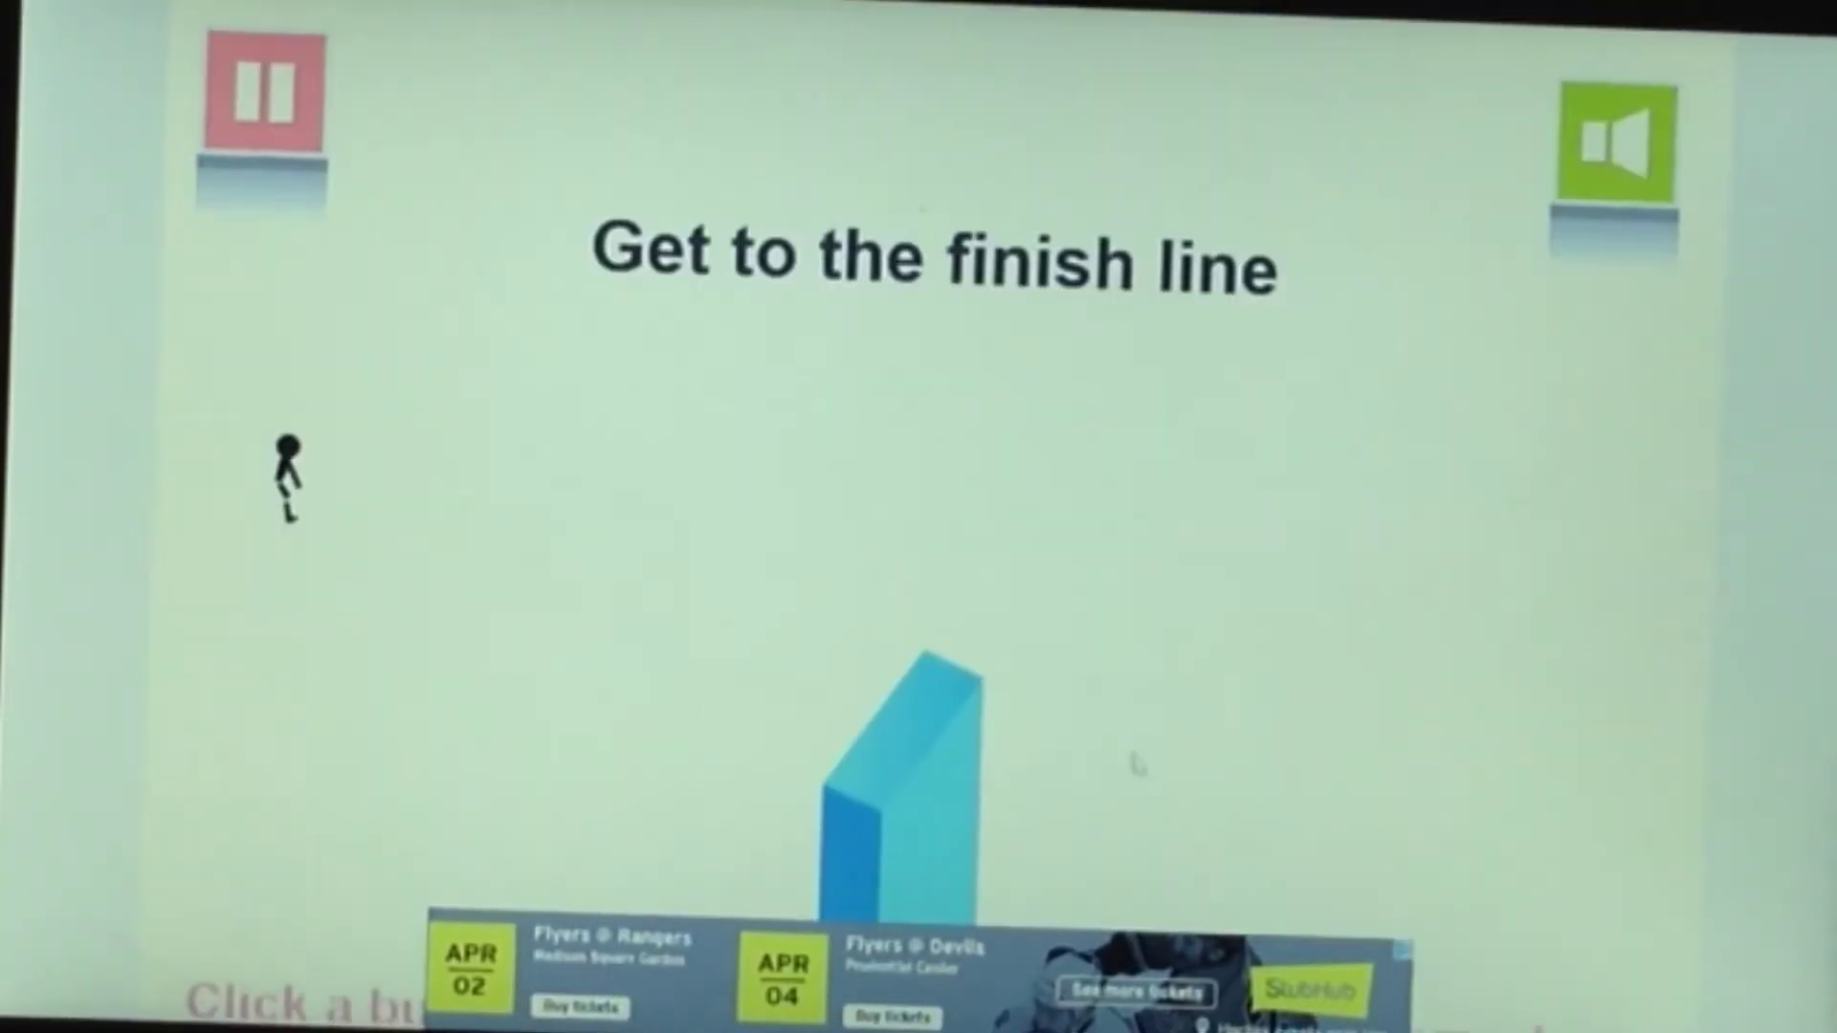
left_click(934, 689)
left_click(1055, 704)
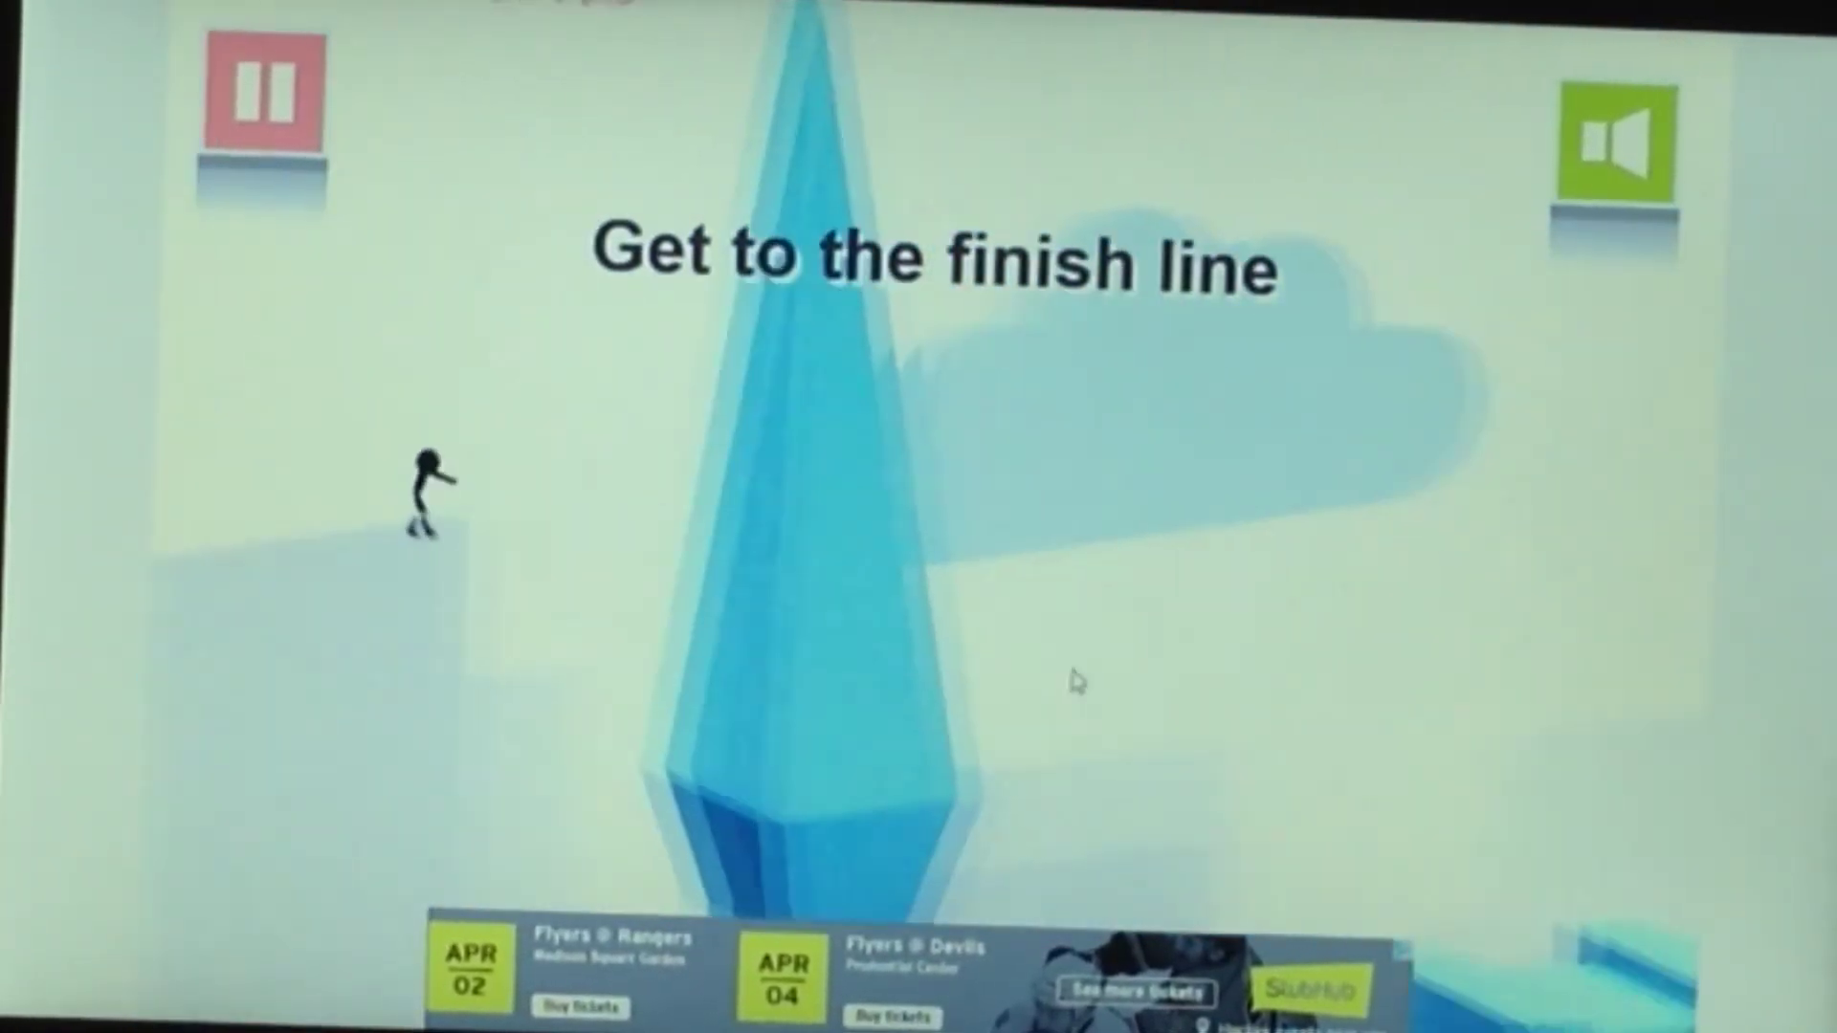
left_click(1069, 715)
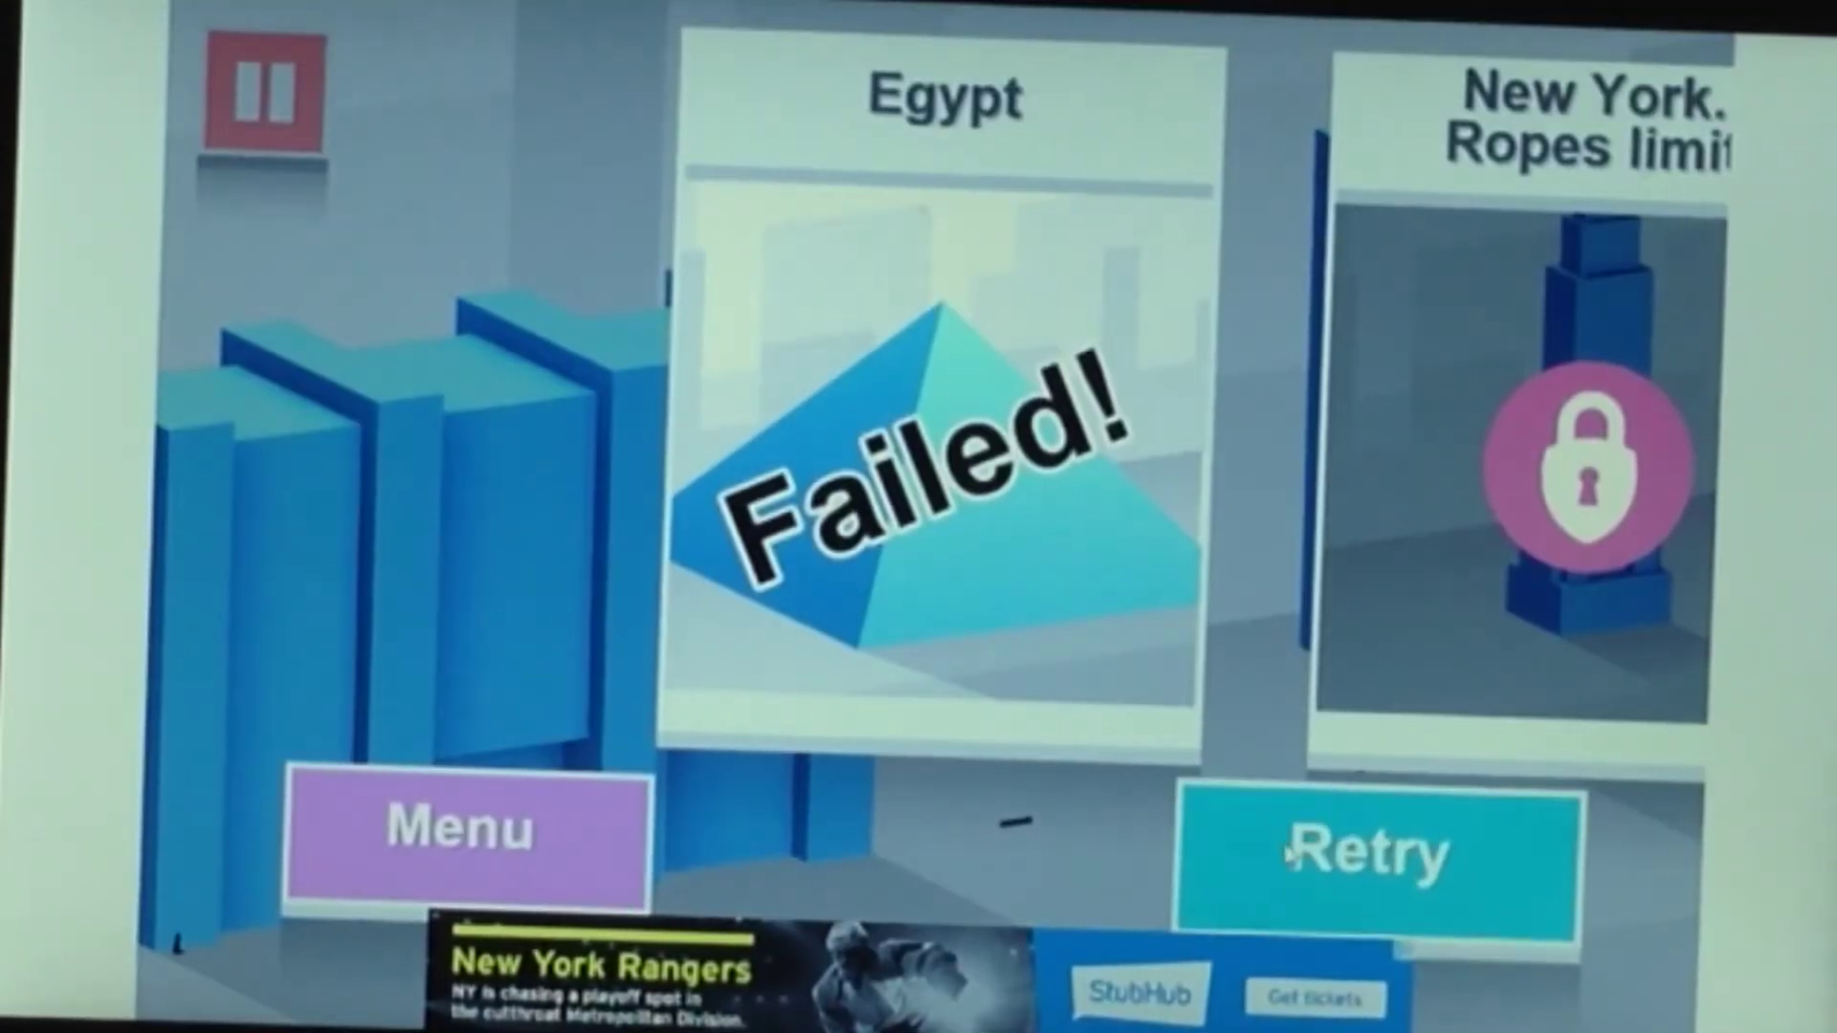
Retry and swap ropes past the spire toward the tower until failing
left_click(1290, 852)
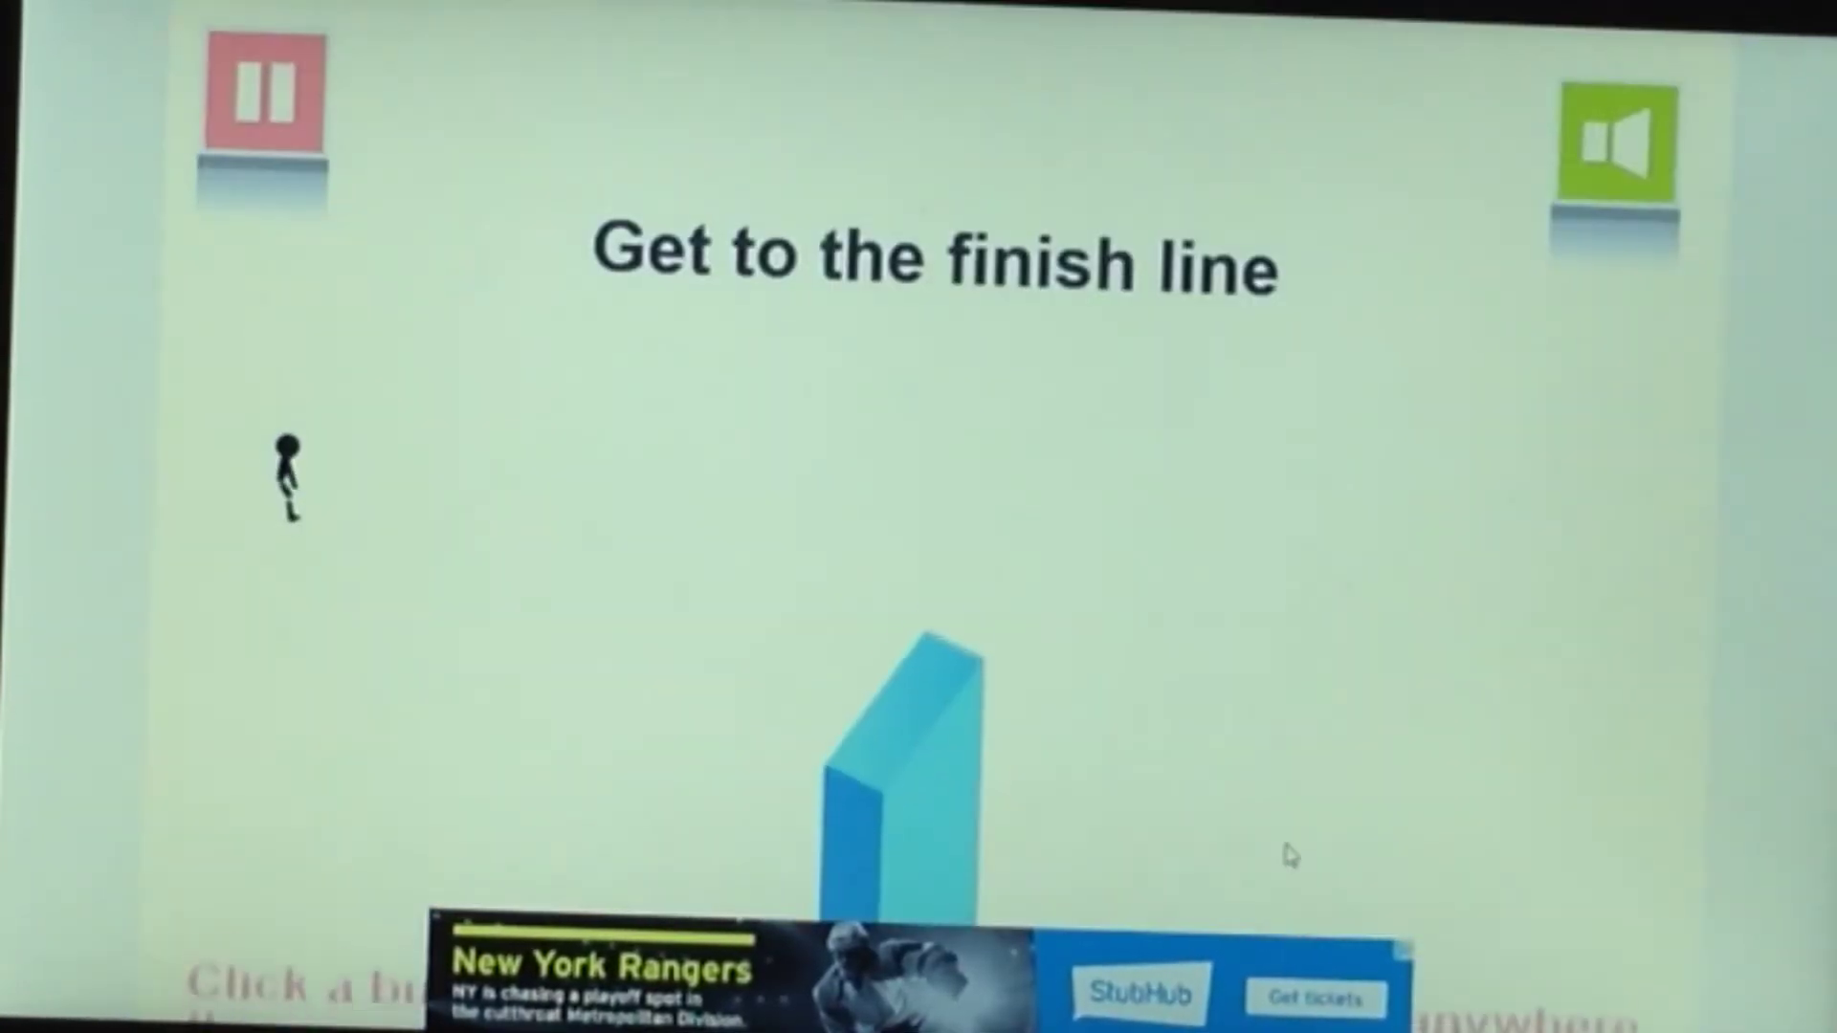
left_click(926, 496)
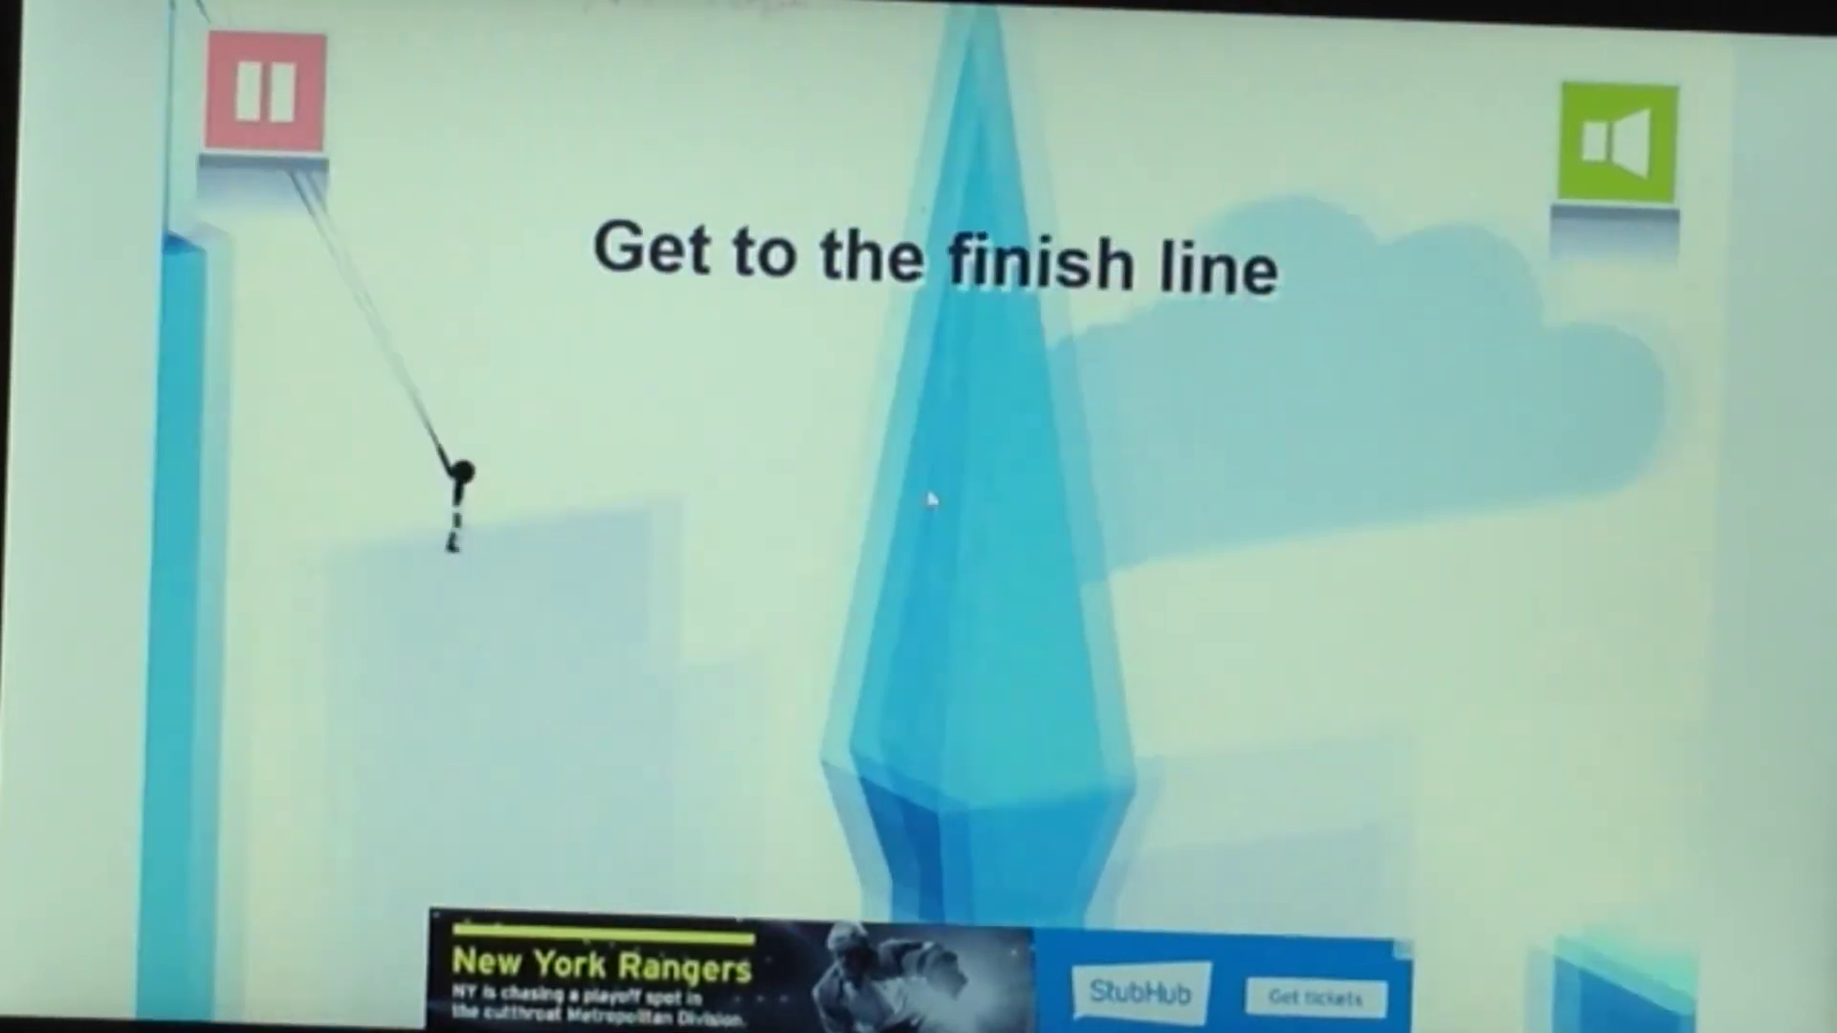
left_click(926, 495)
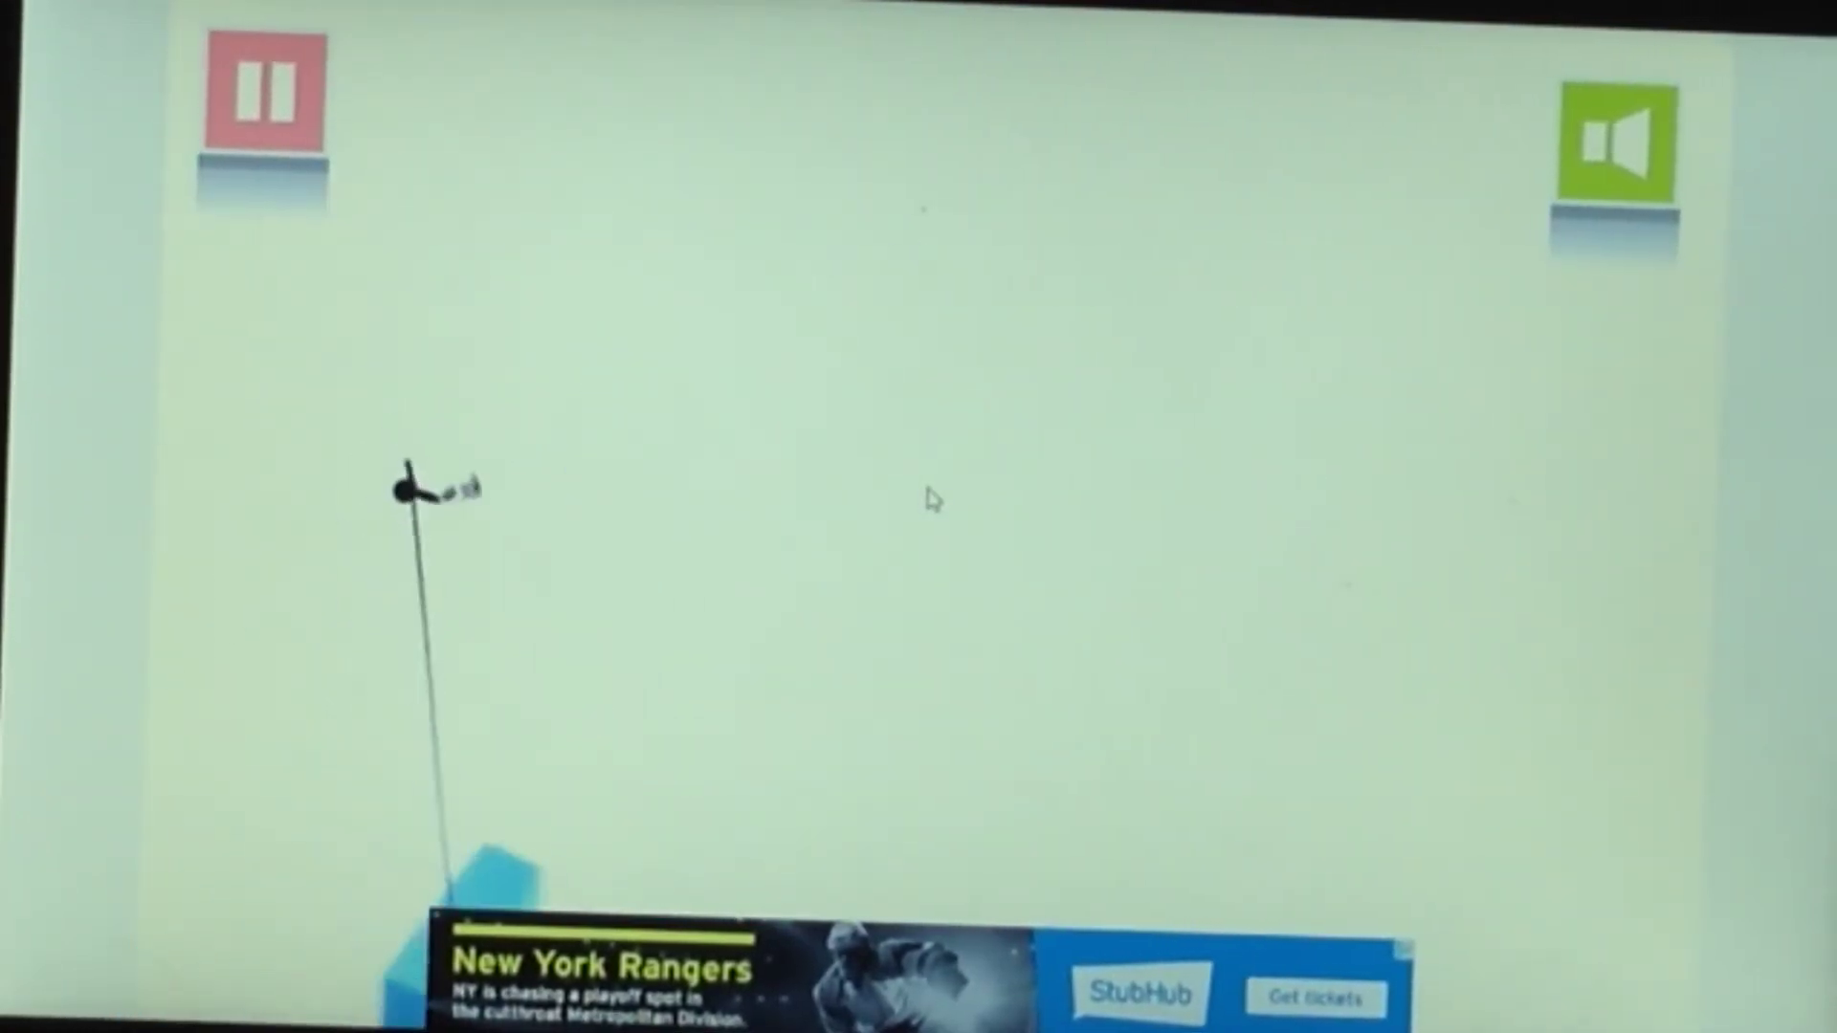
left_click(926, 496)
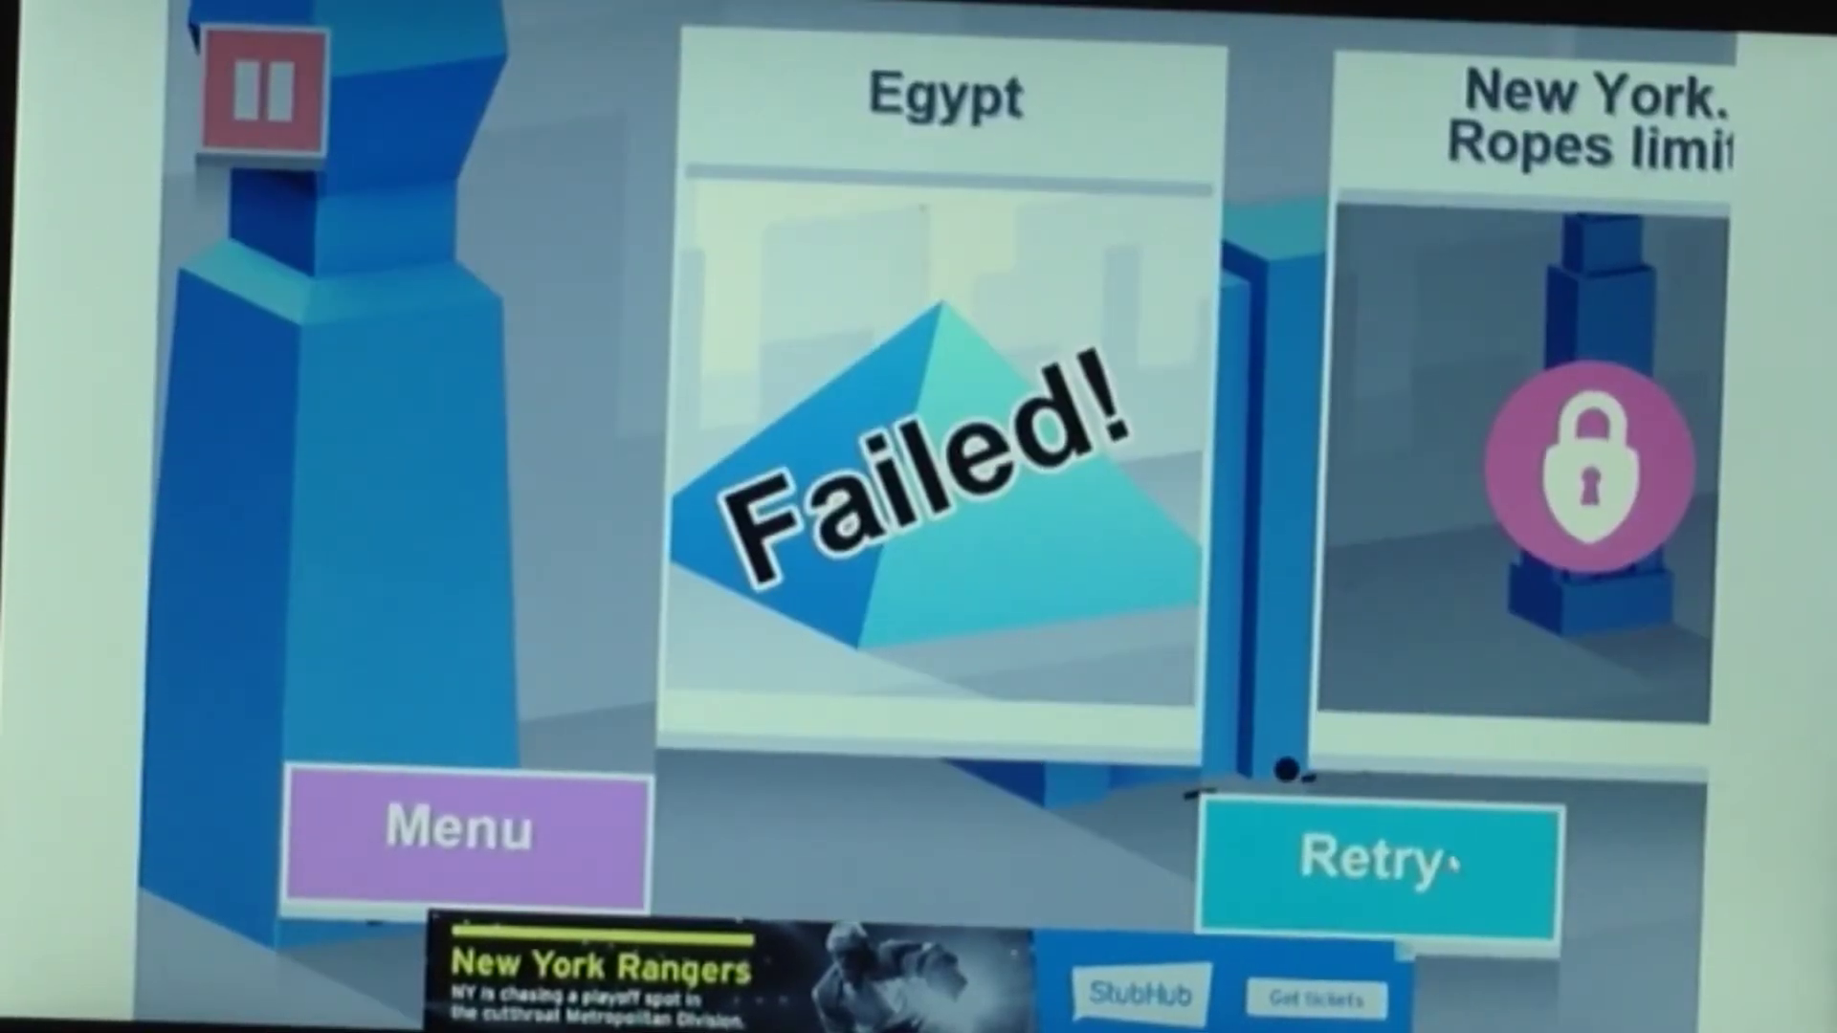
Retry and swing between the blue towers in a longer run that fails
left_click(1450, 861)
left_click(997, 708)
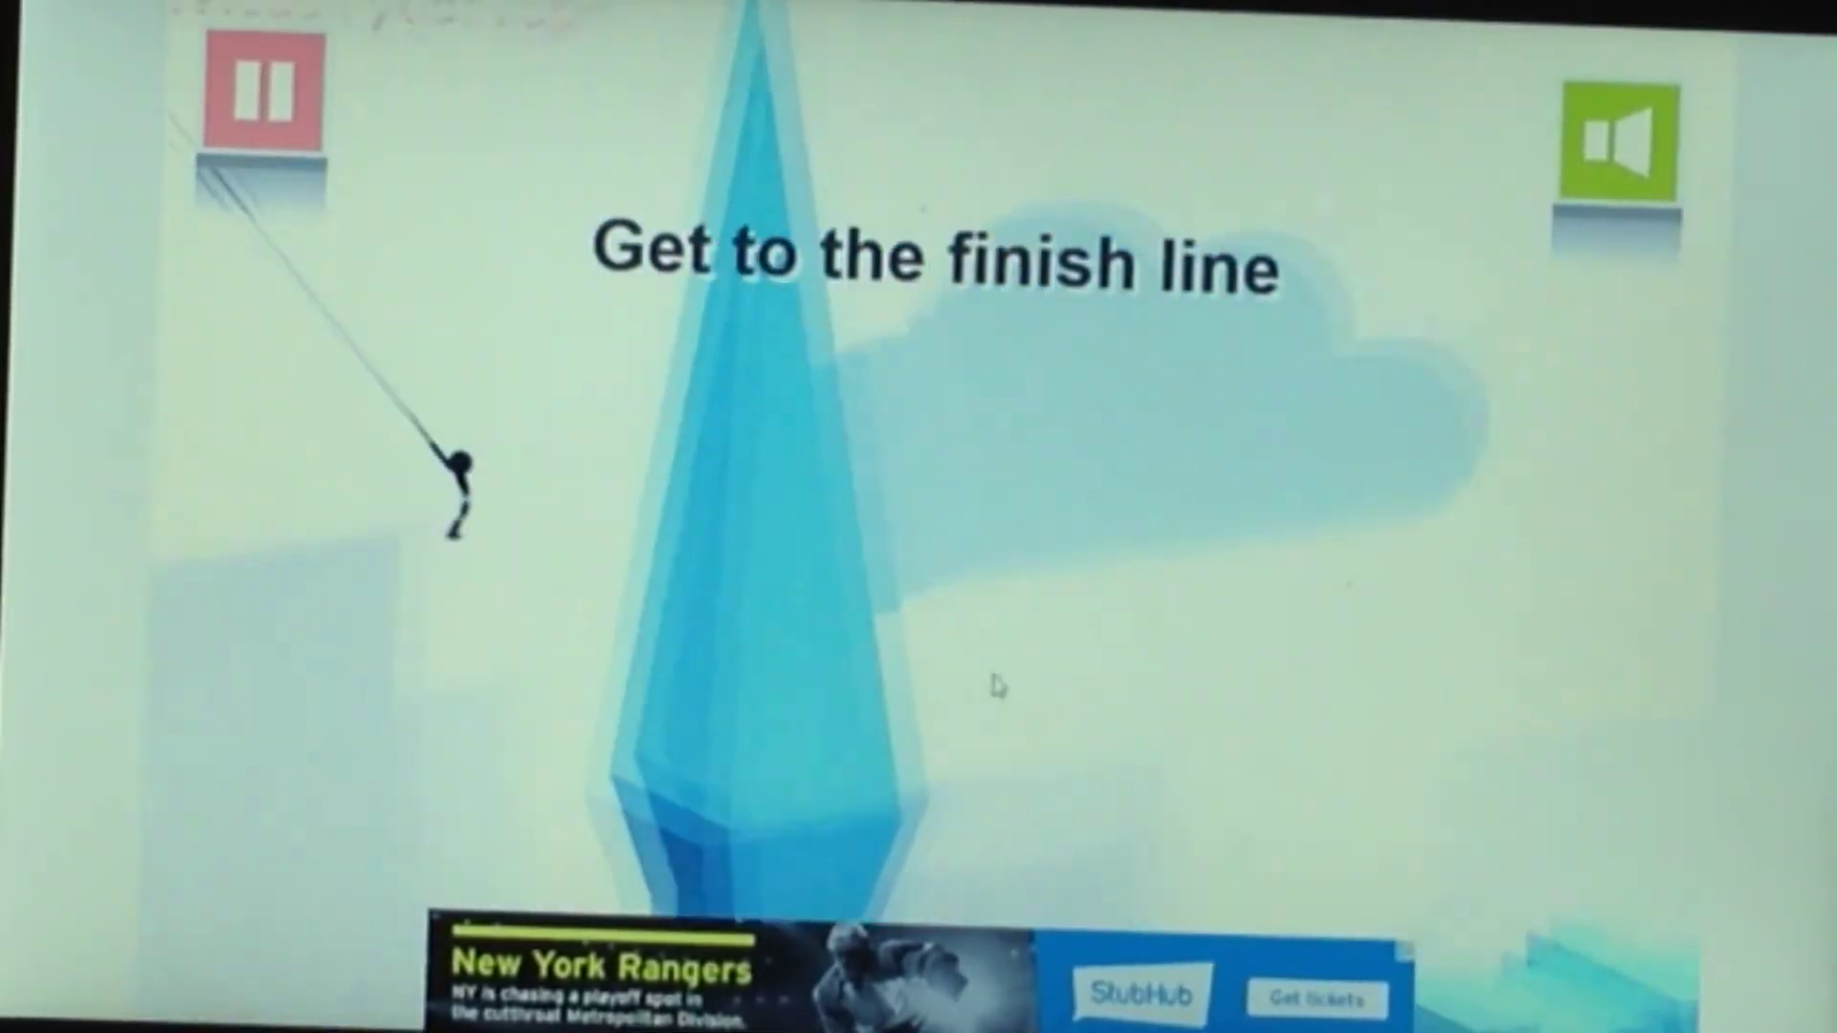
left_click(1001, 689)
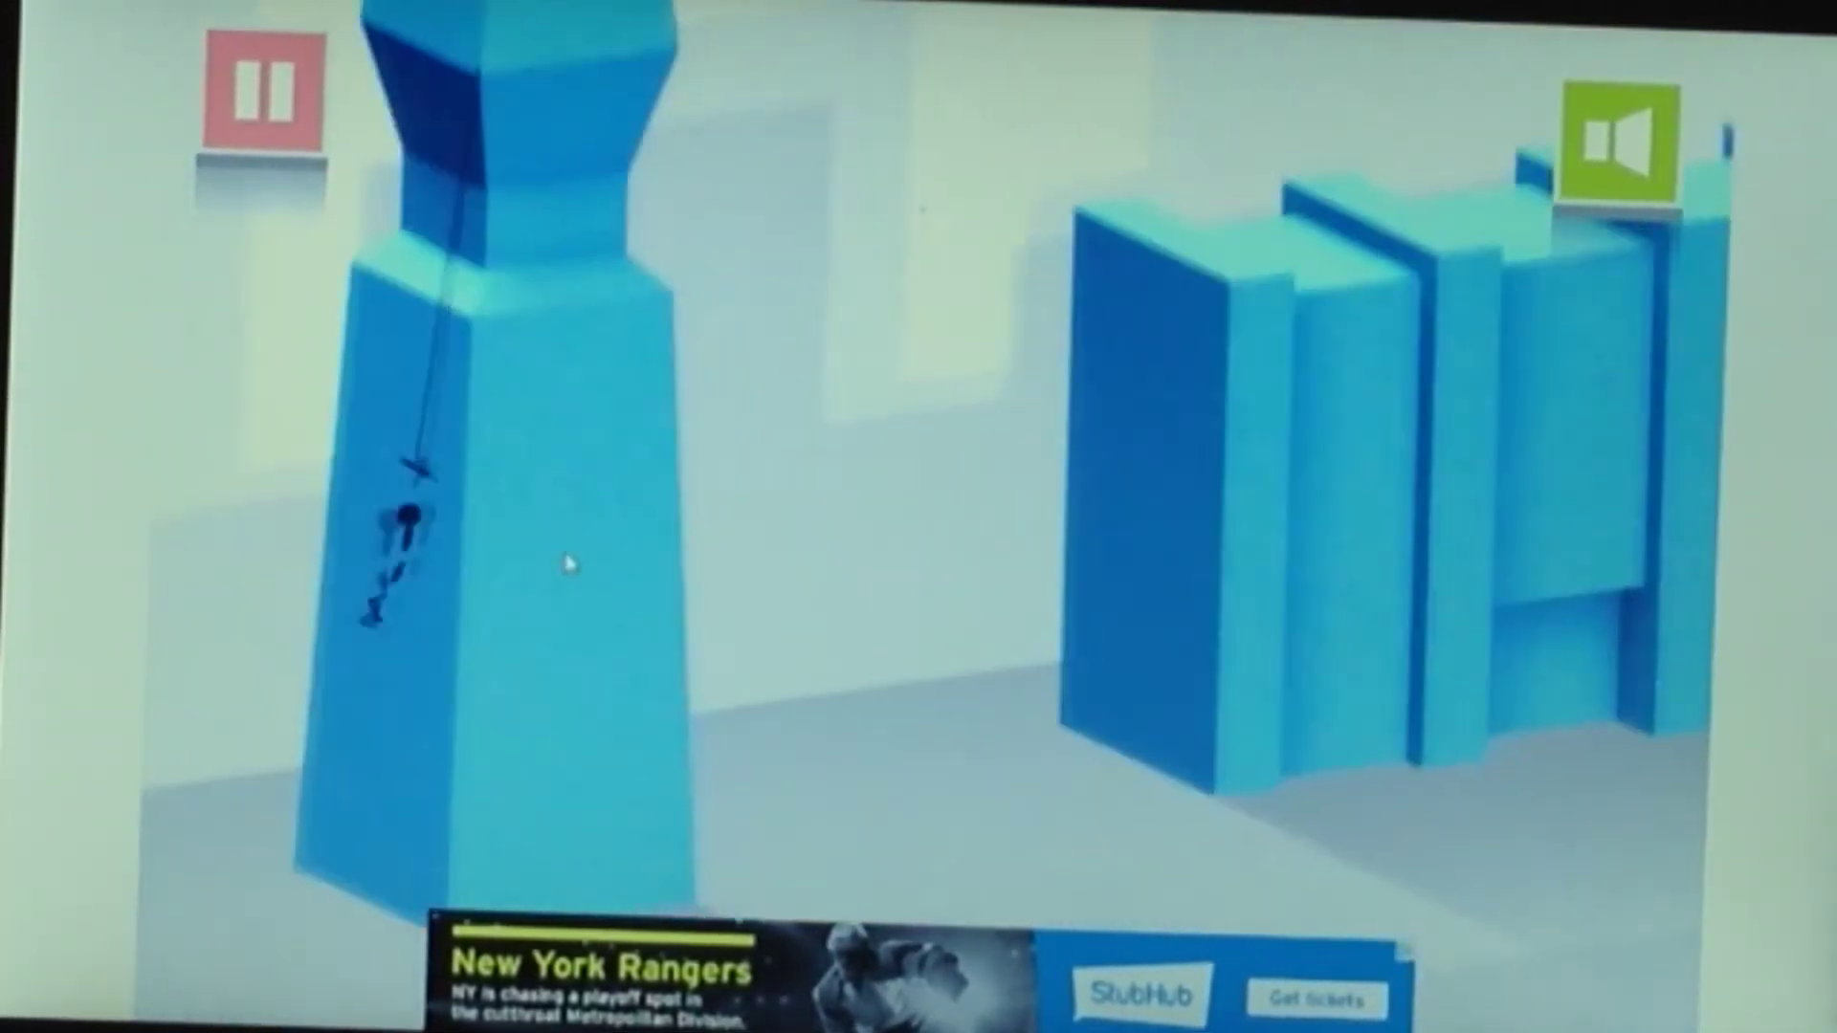
left_click(575, 567)
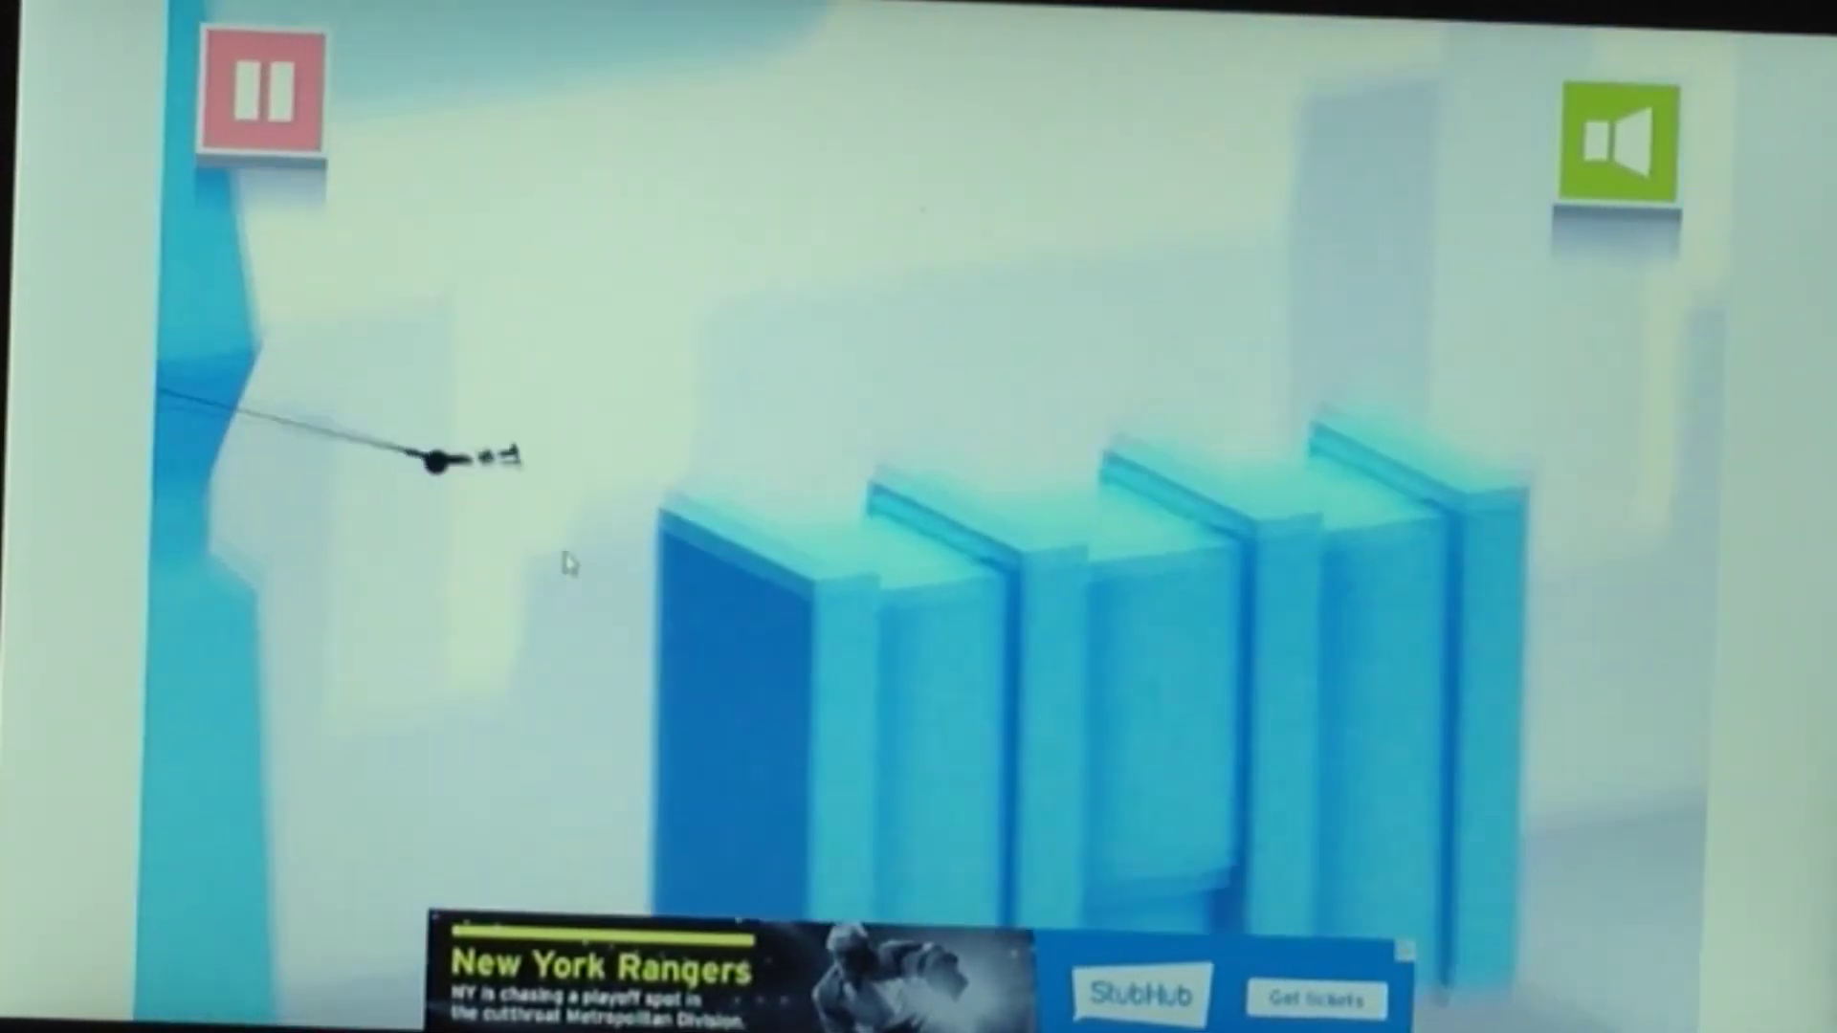
left_click(564, 562)
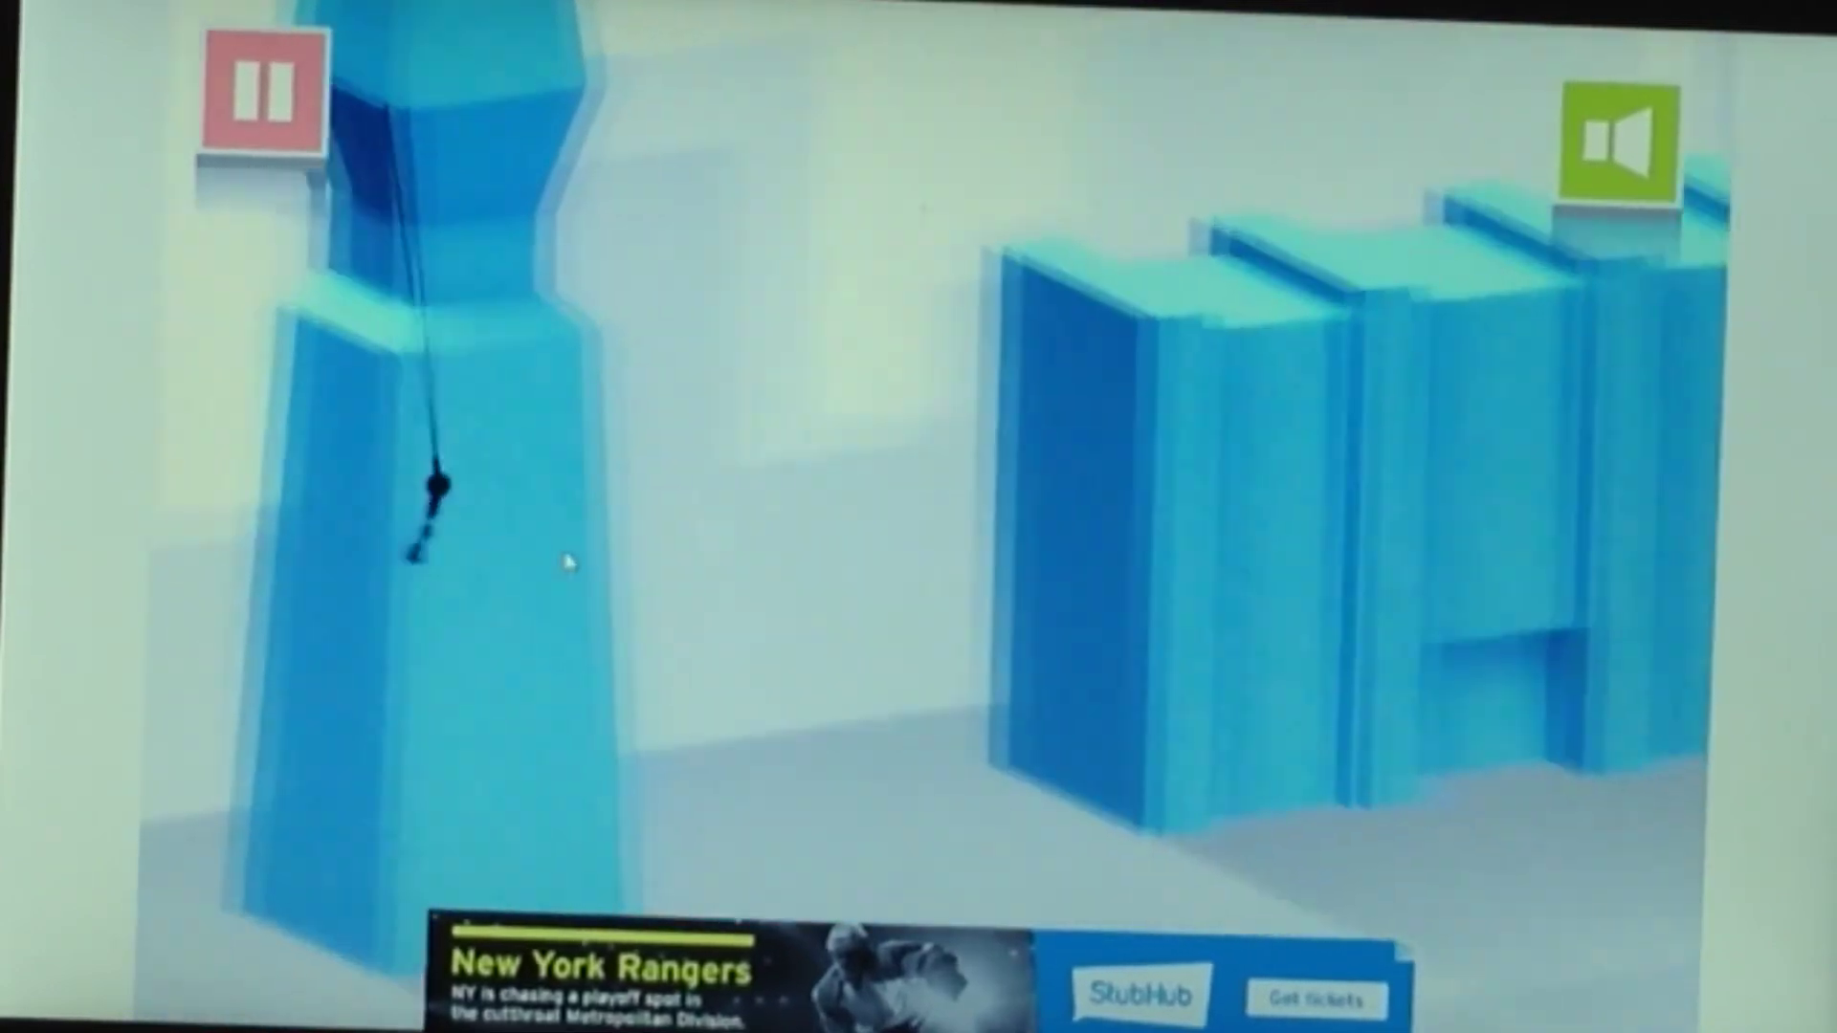
left_click(563, 474)
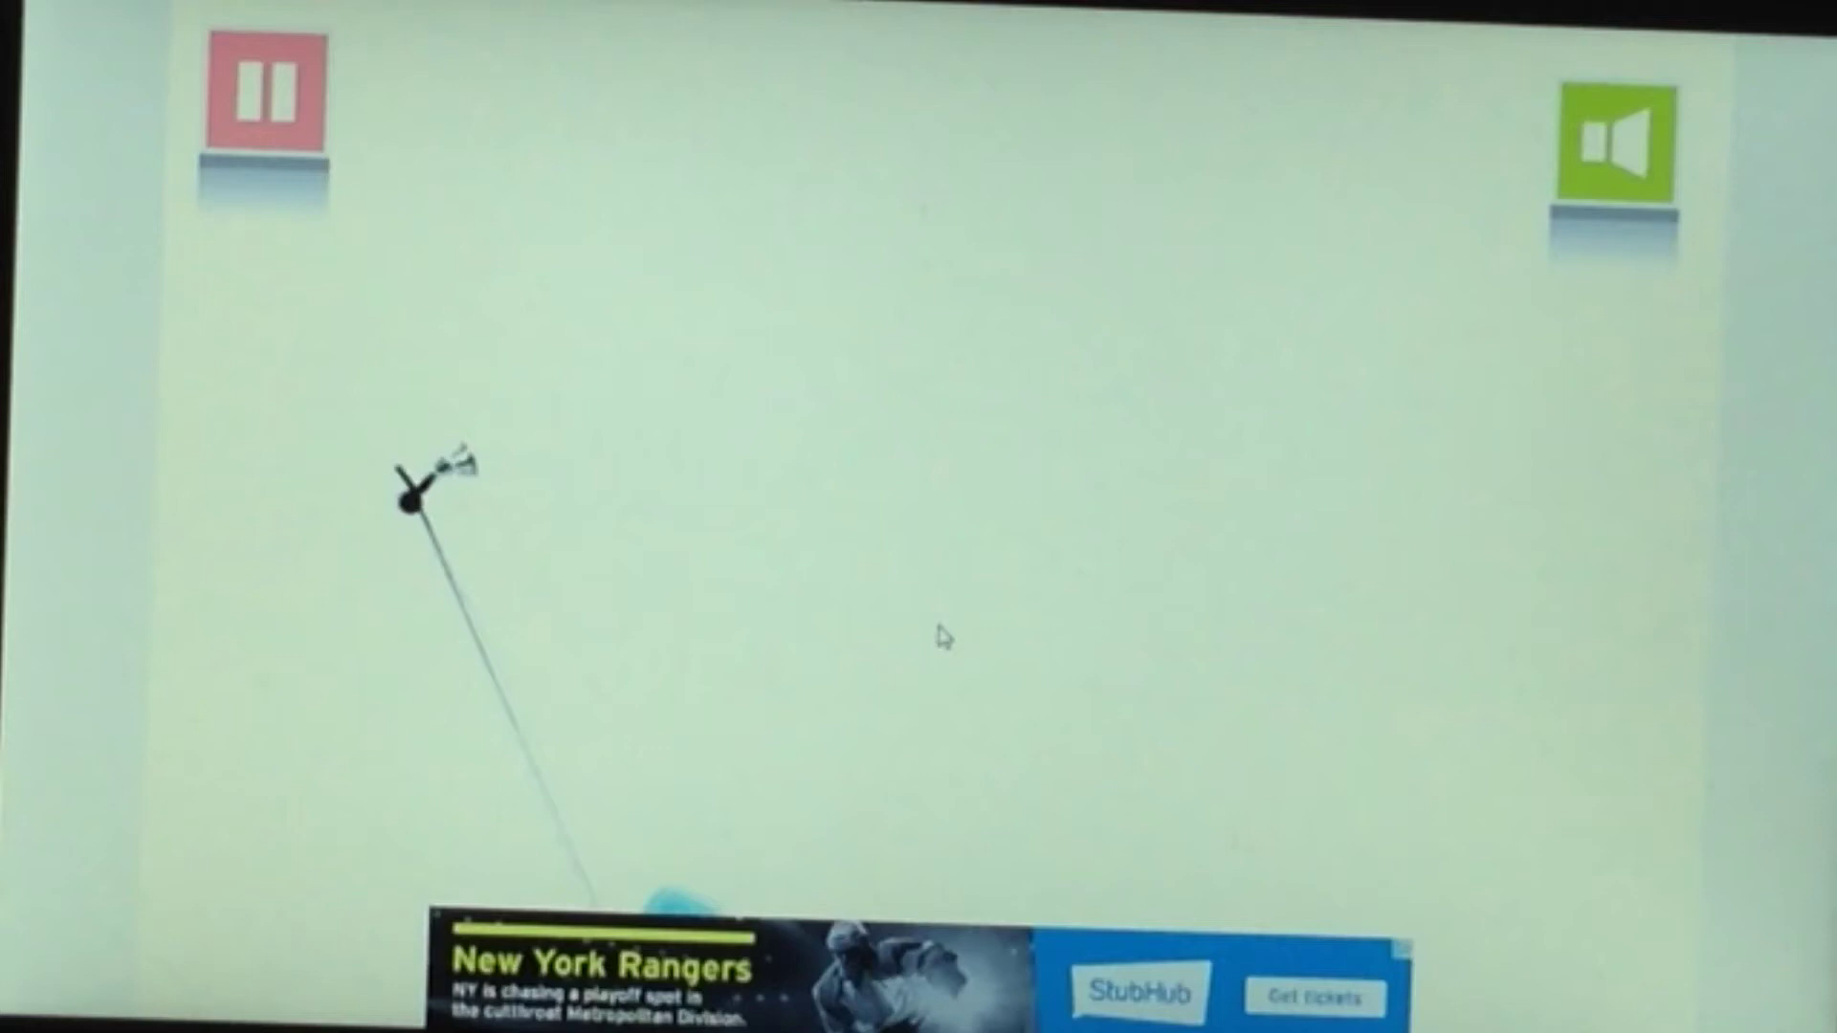
left_click(941, 637)
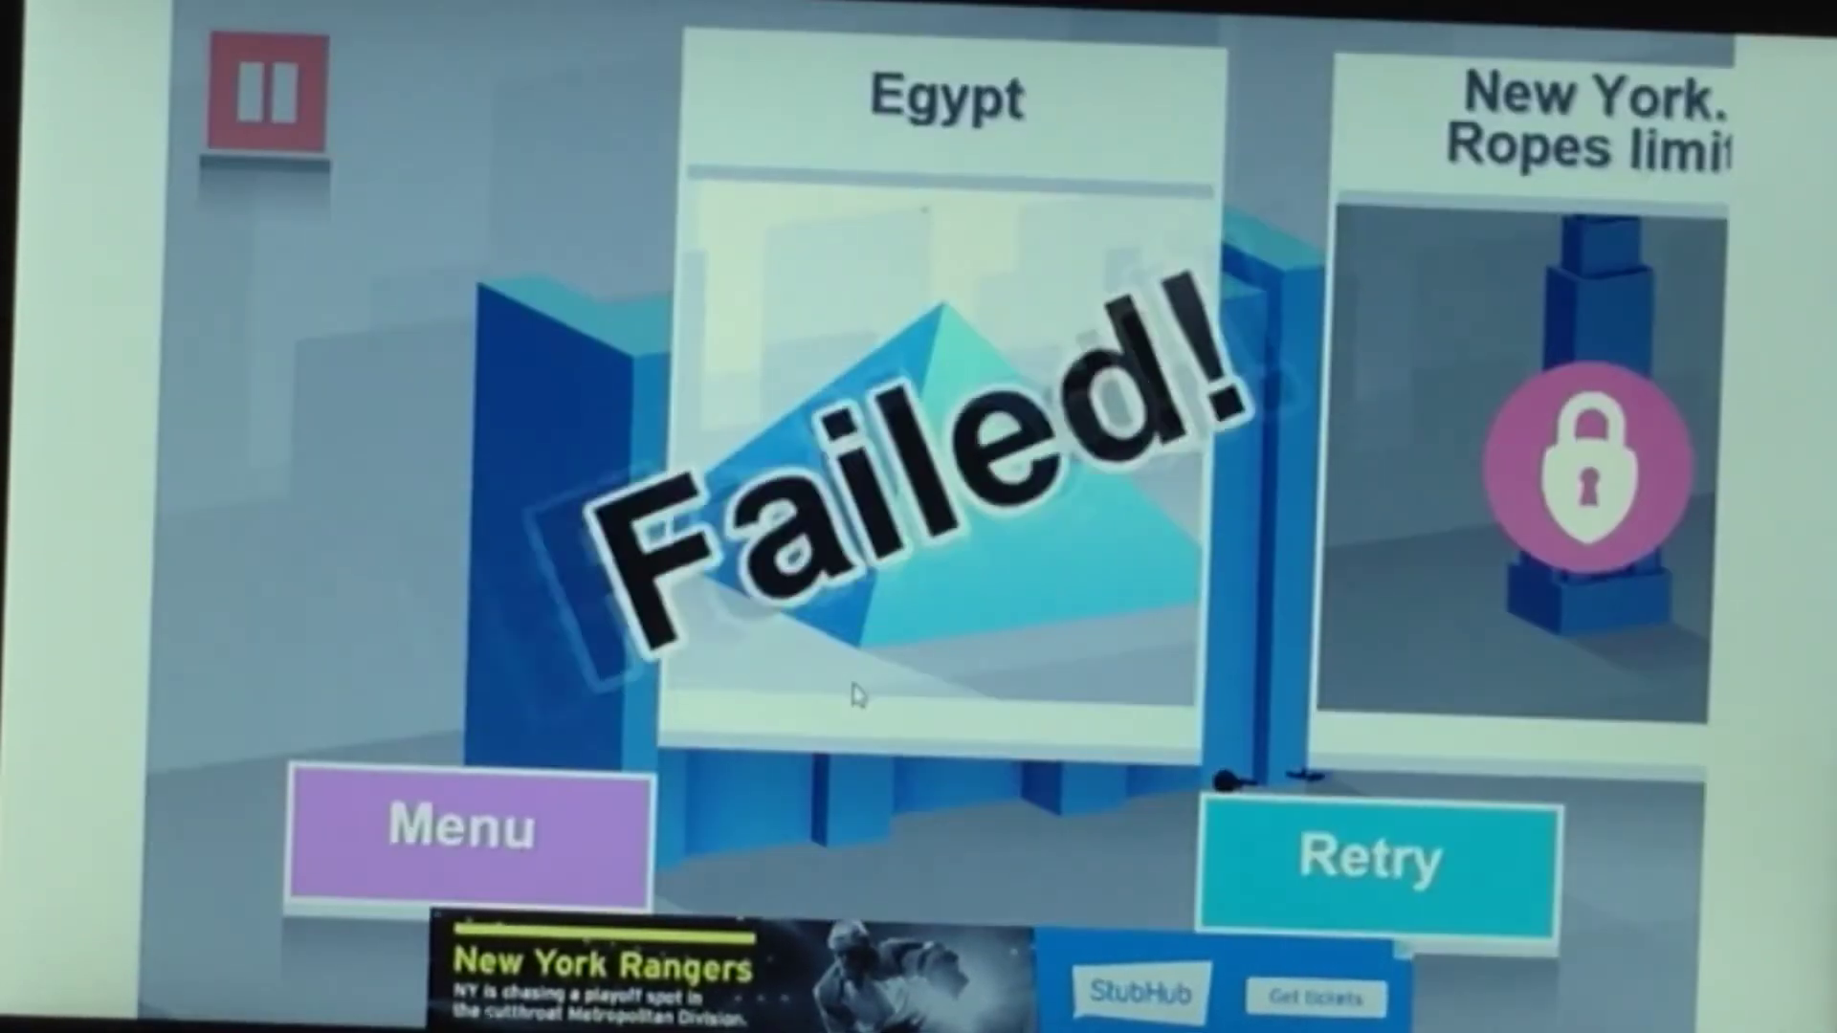
Retry and release the rope to fly onward before failing again
left_click(890, 645)
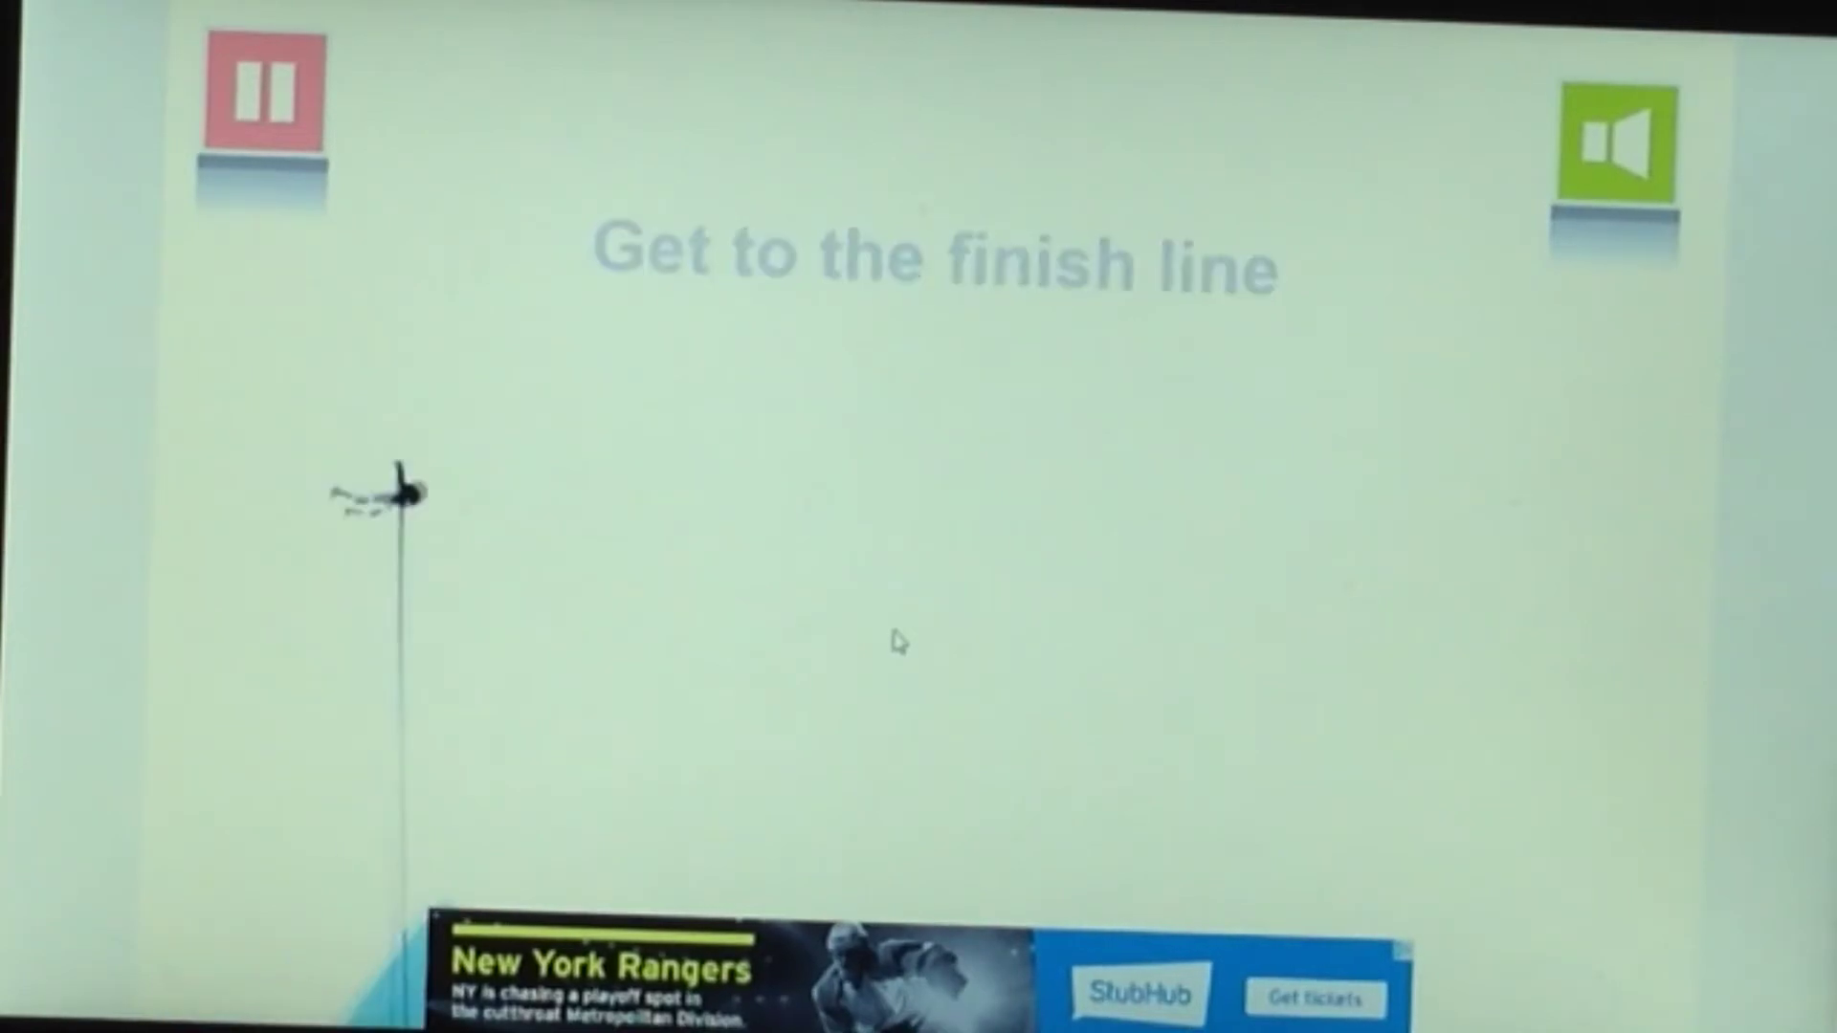
left_click(895, 647)
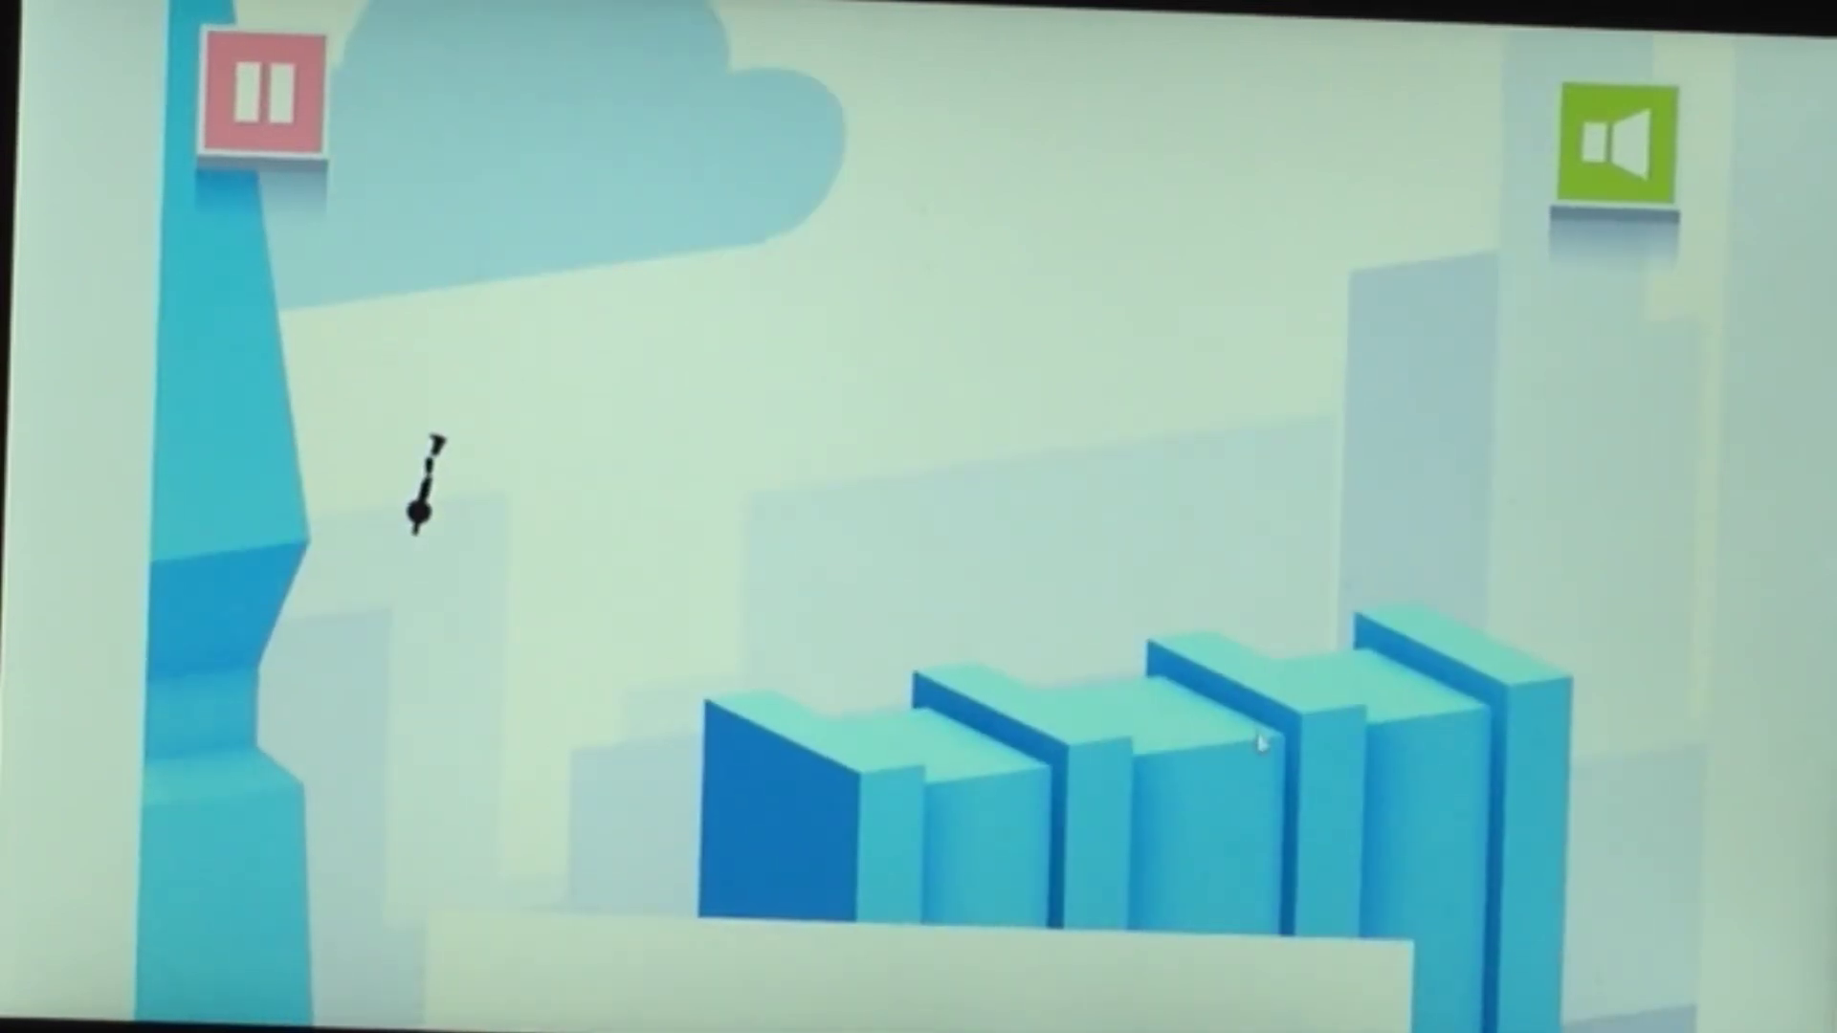
left_click(1266, 671)
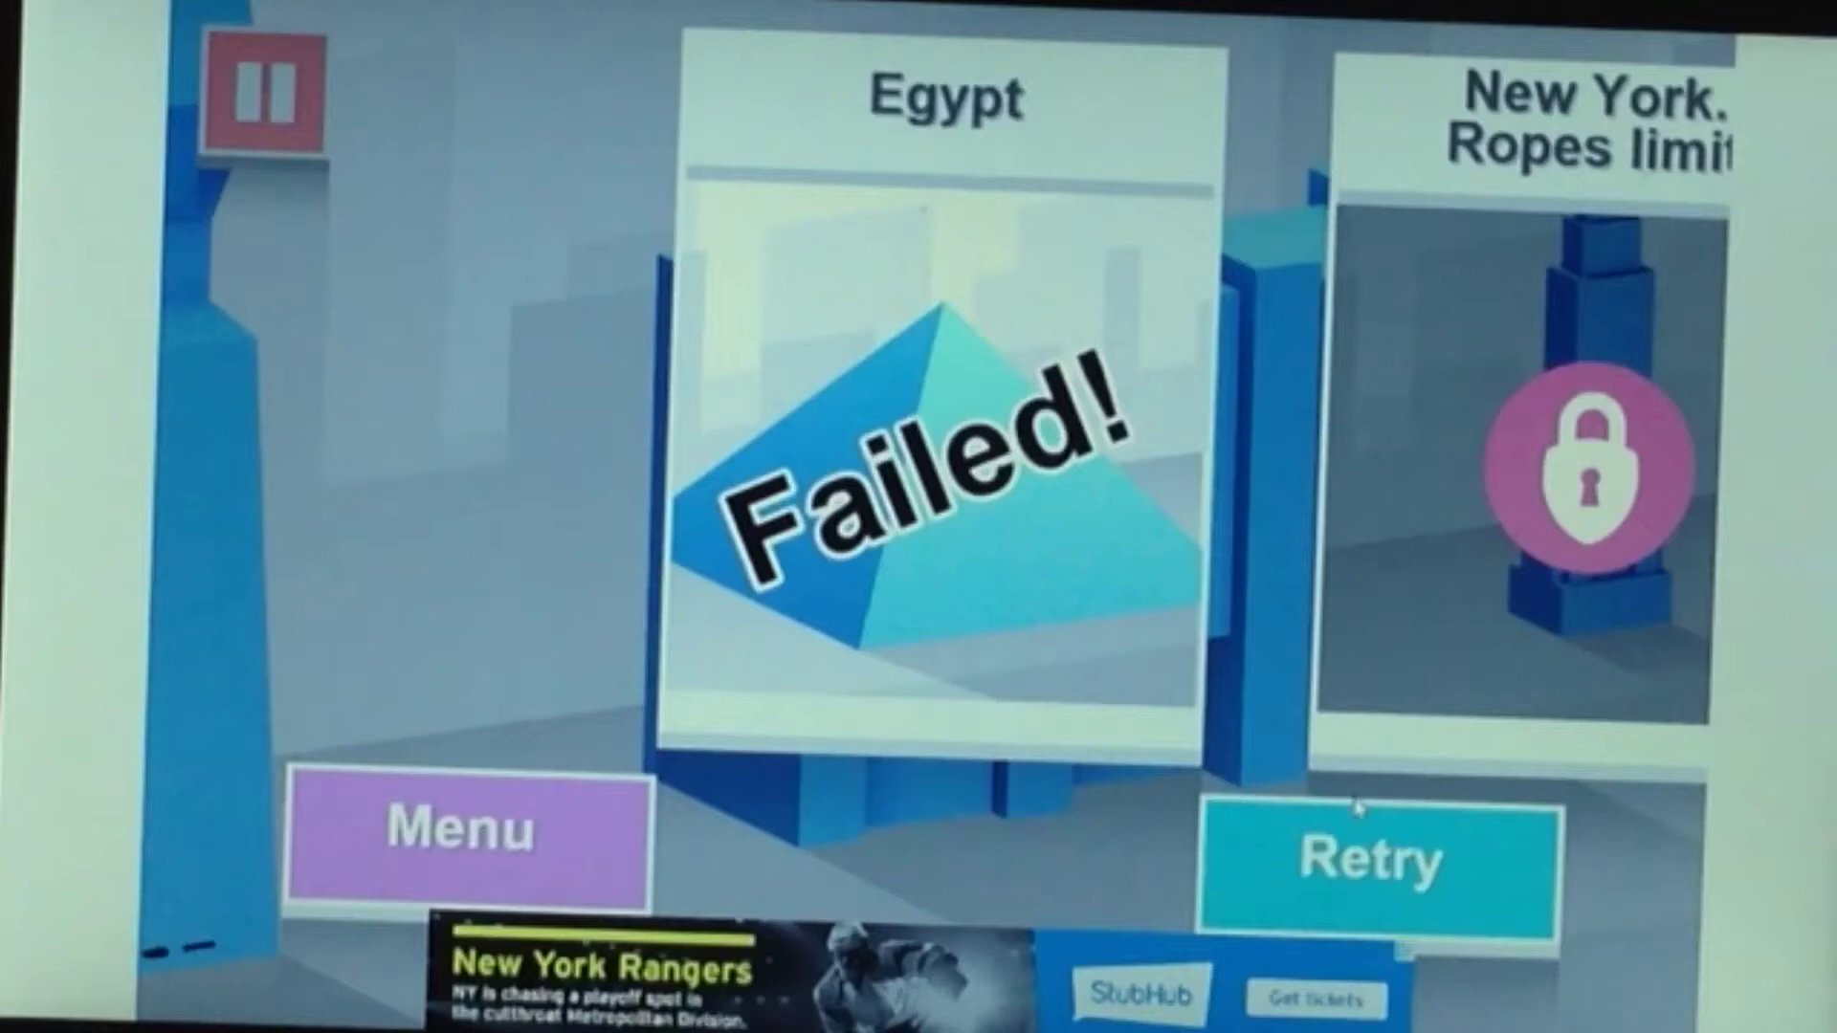
Retry and swing mid-flight toward the yellow rocket until the run fails
left_click(1357, 832)
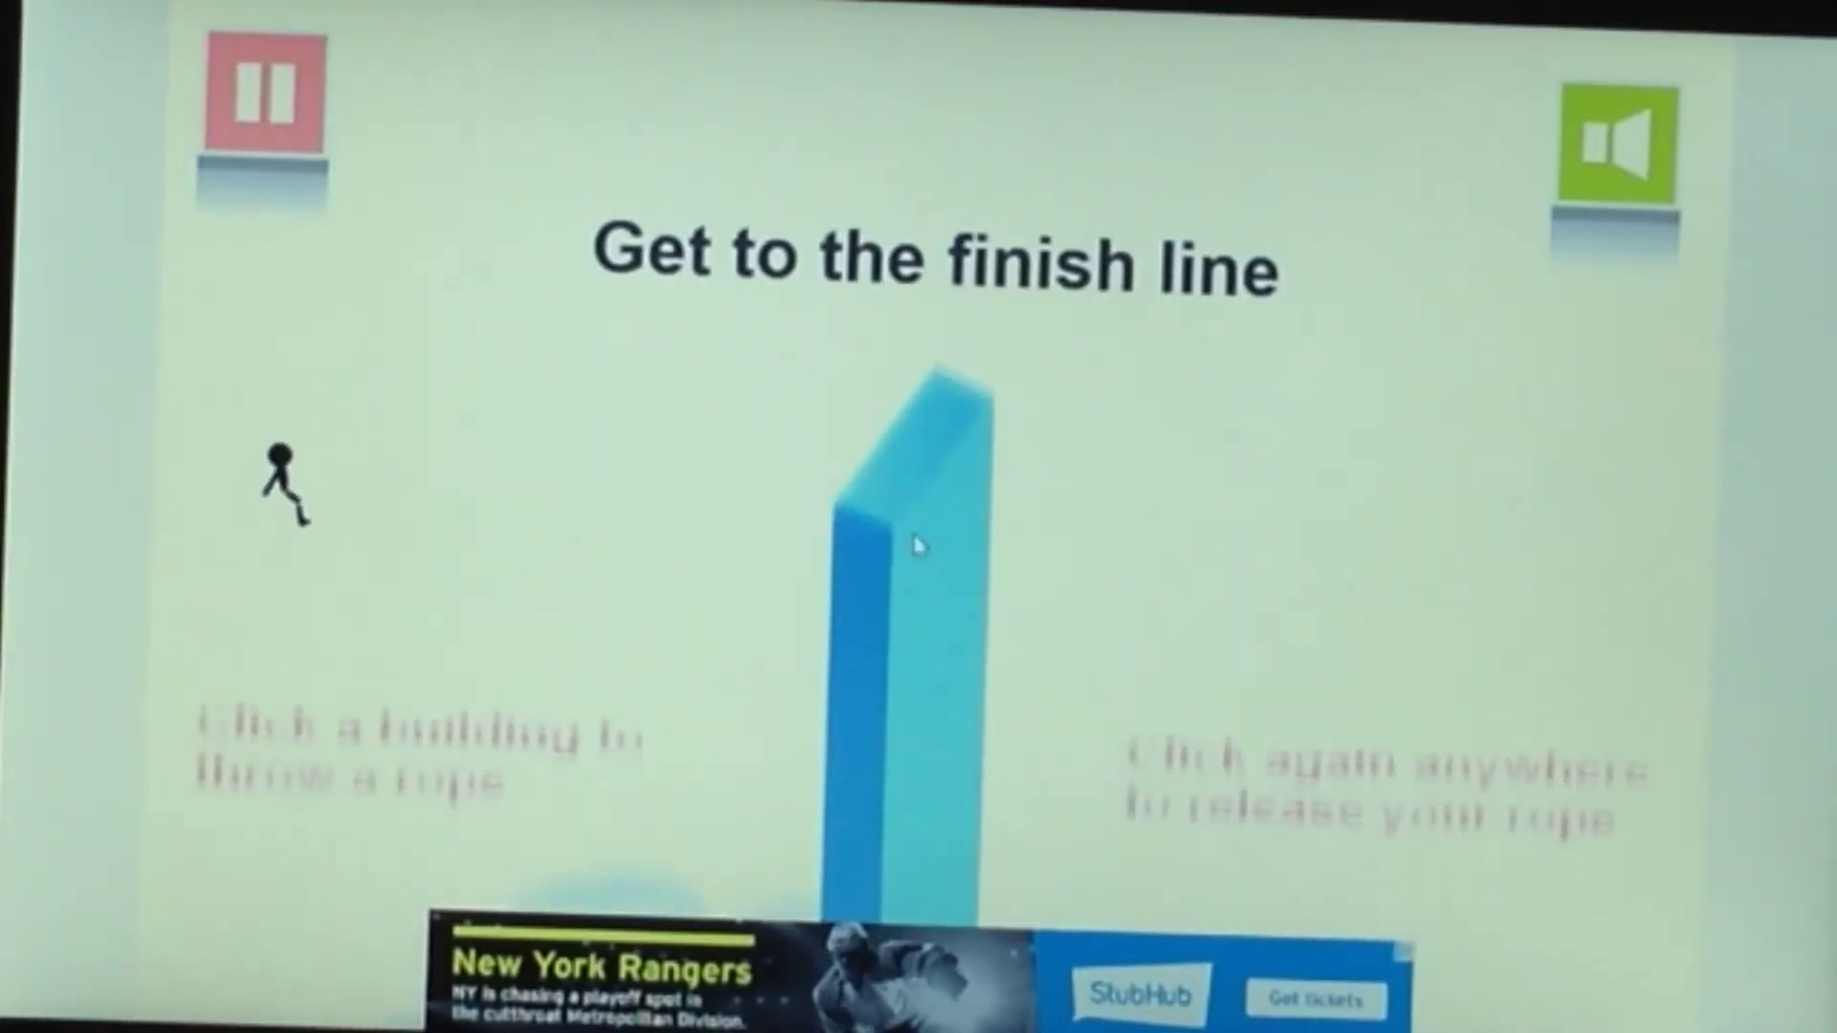
left_click(914, 546)
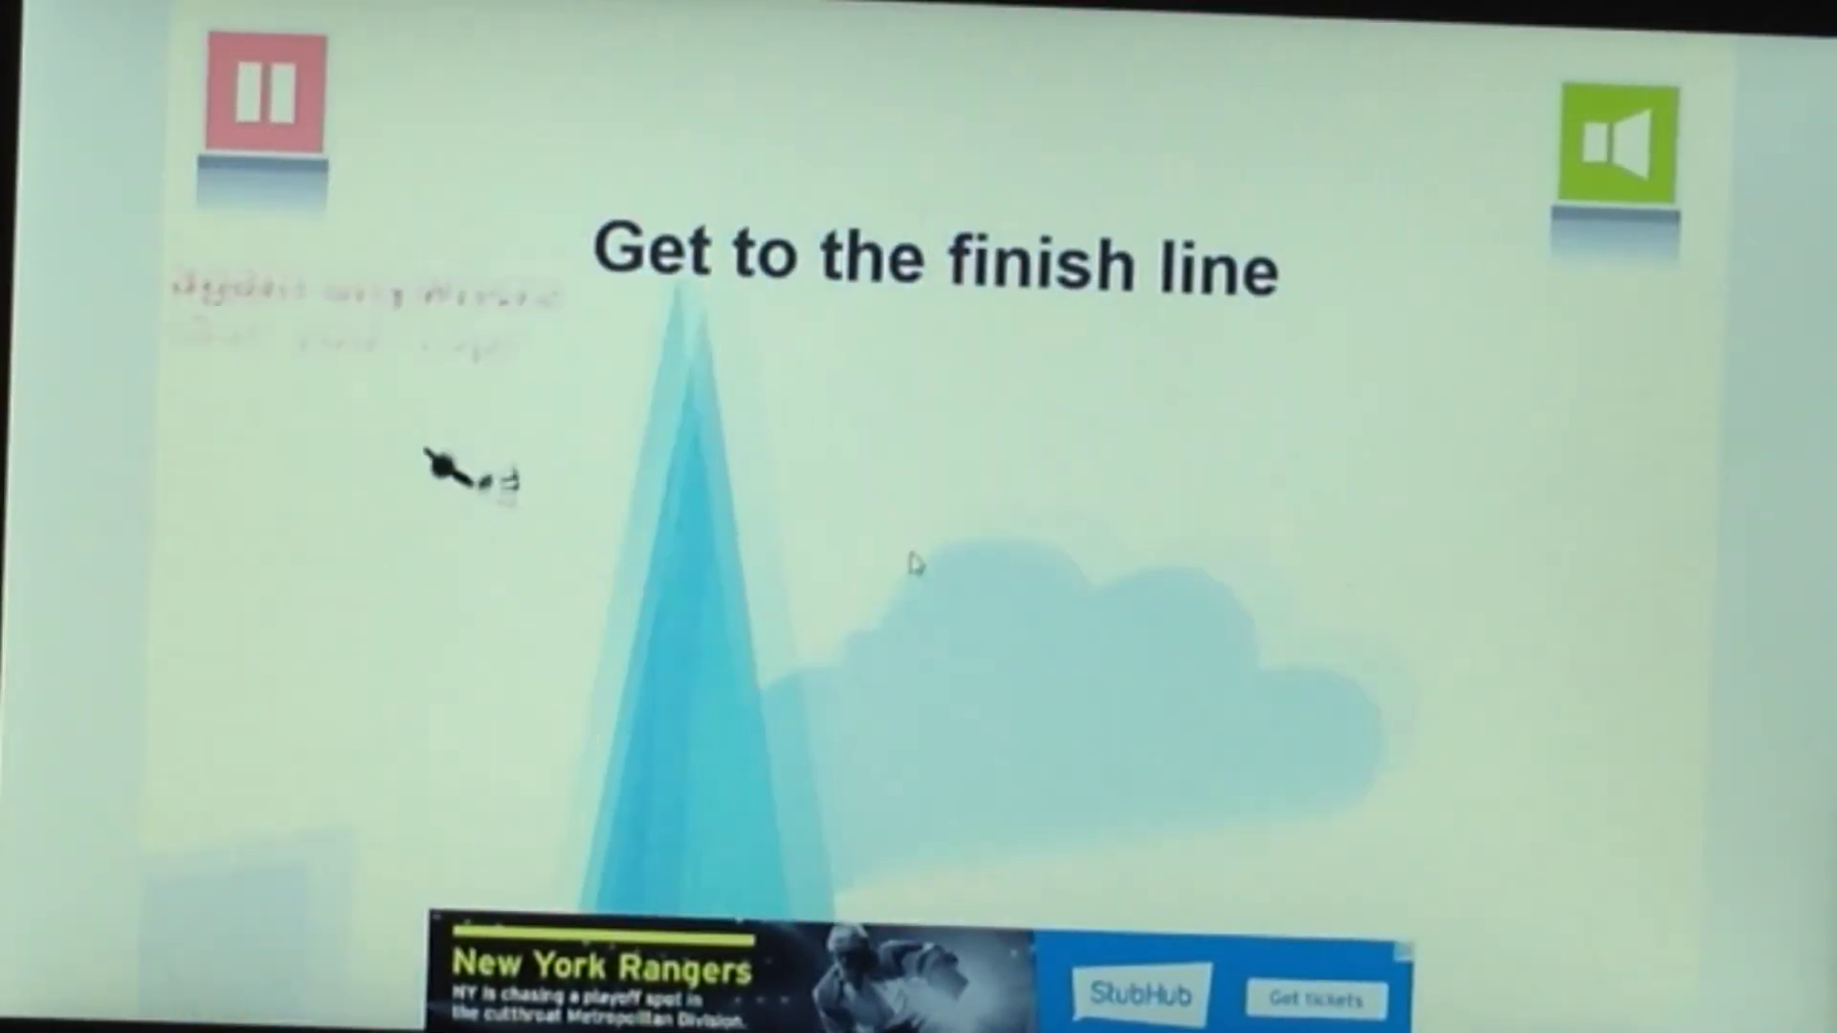
left_click(937, 550)
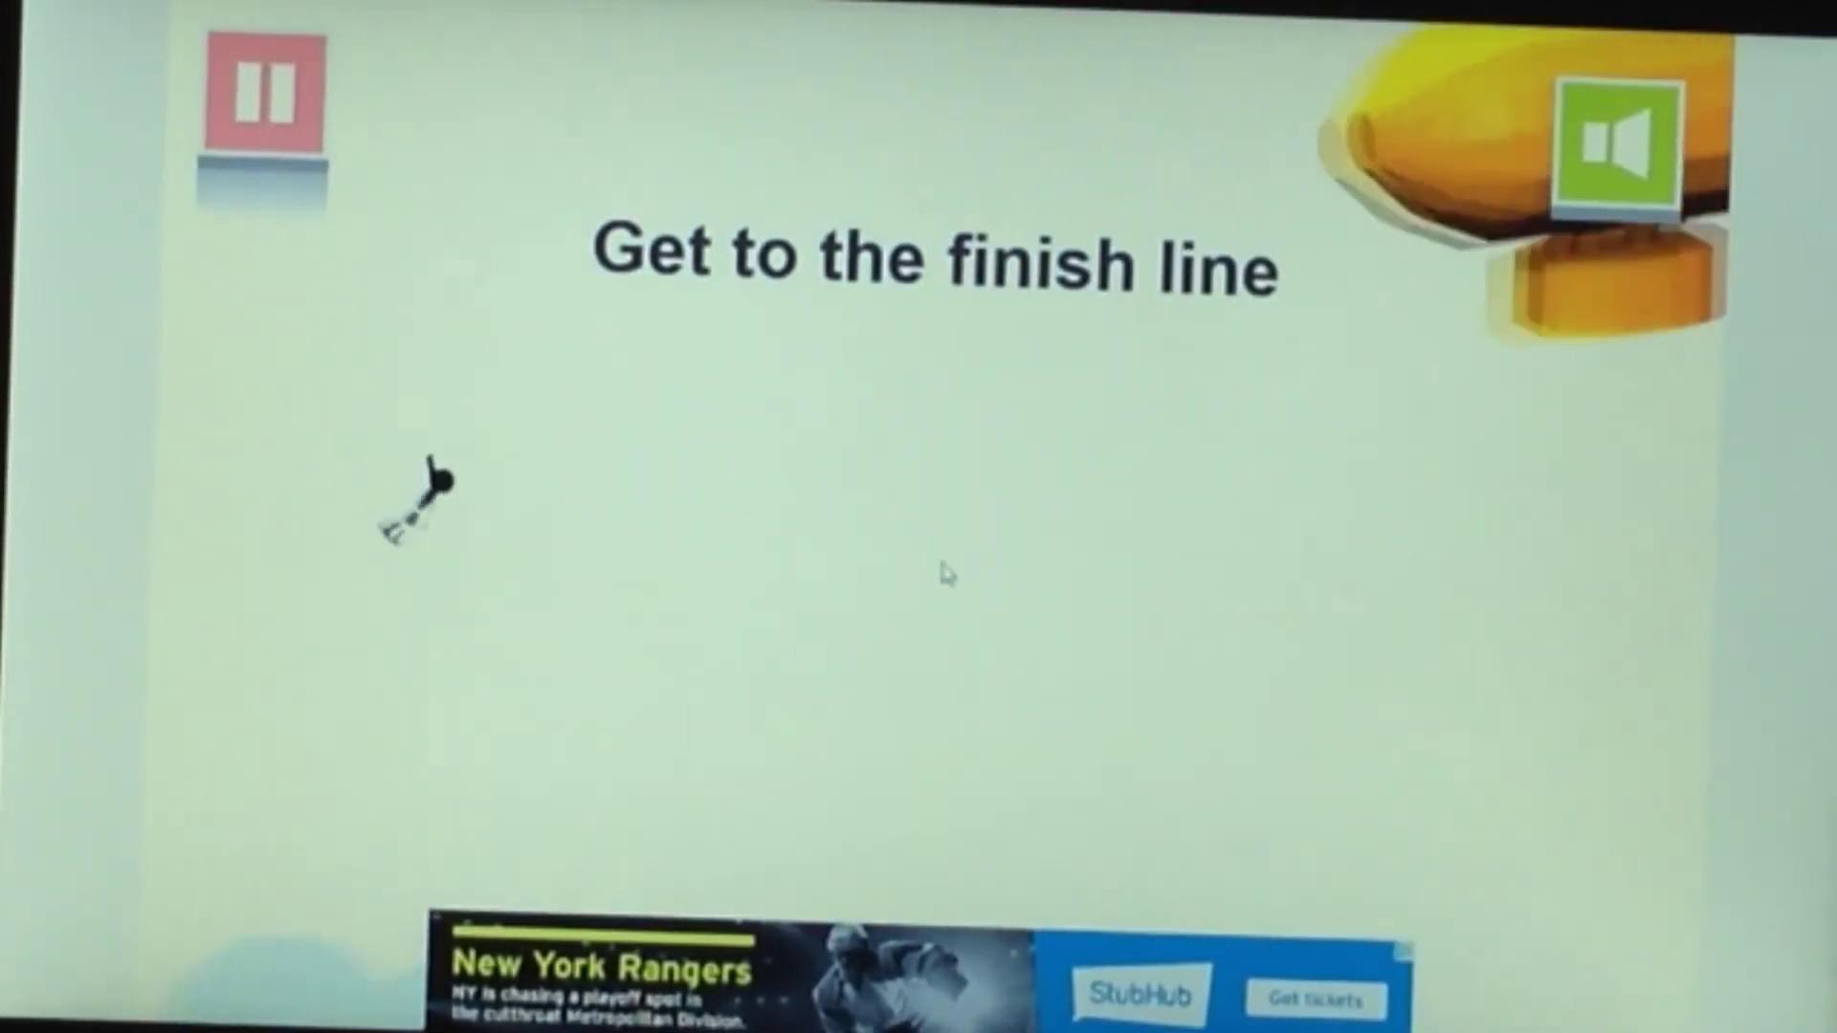
left_click(966, 170)
left_click(776, 627)
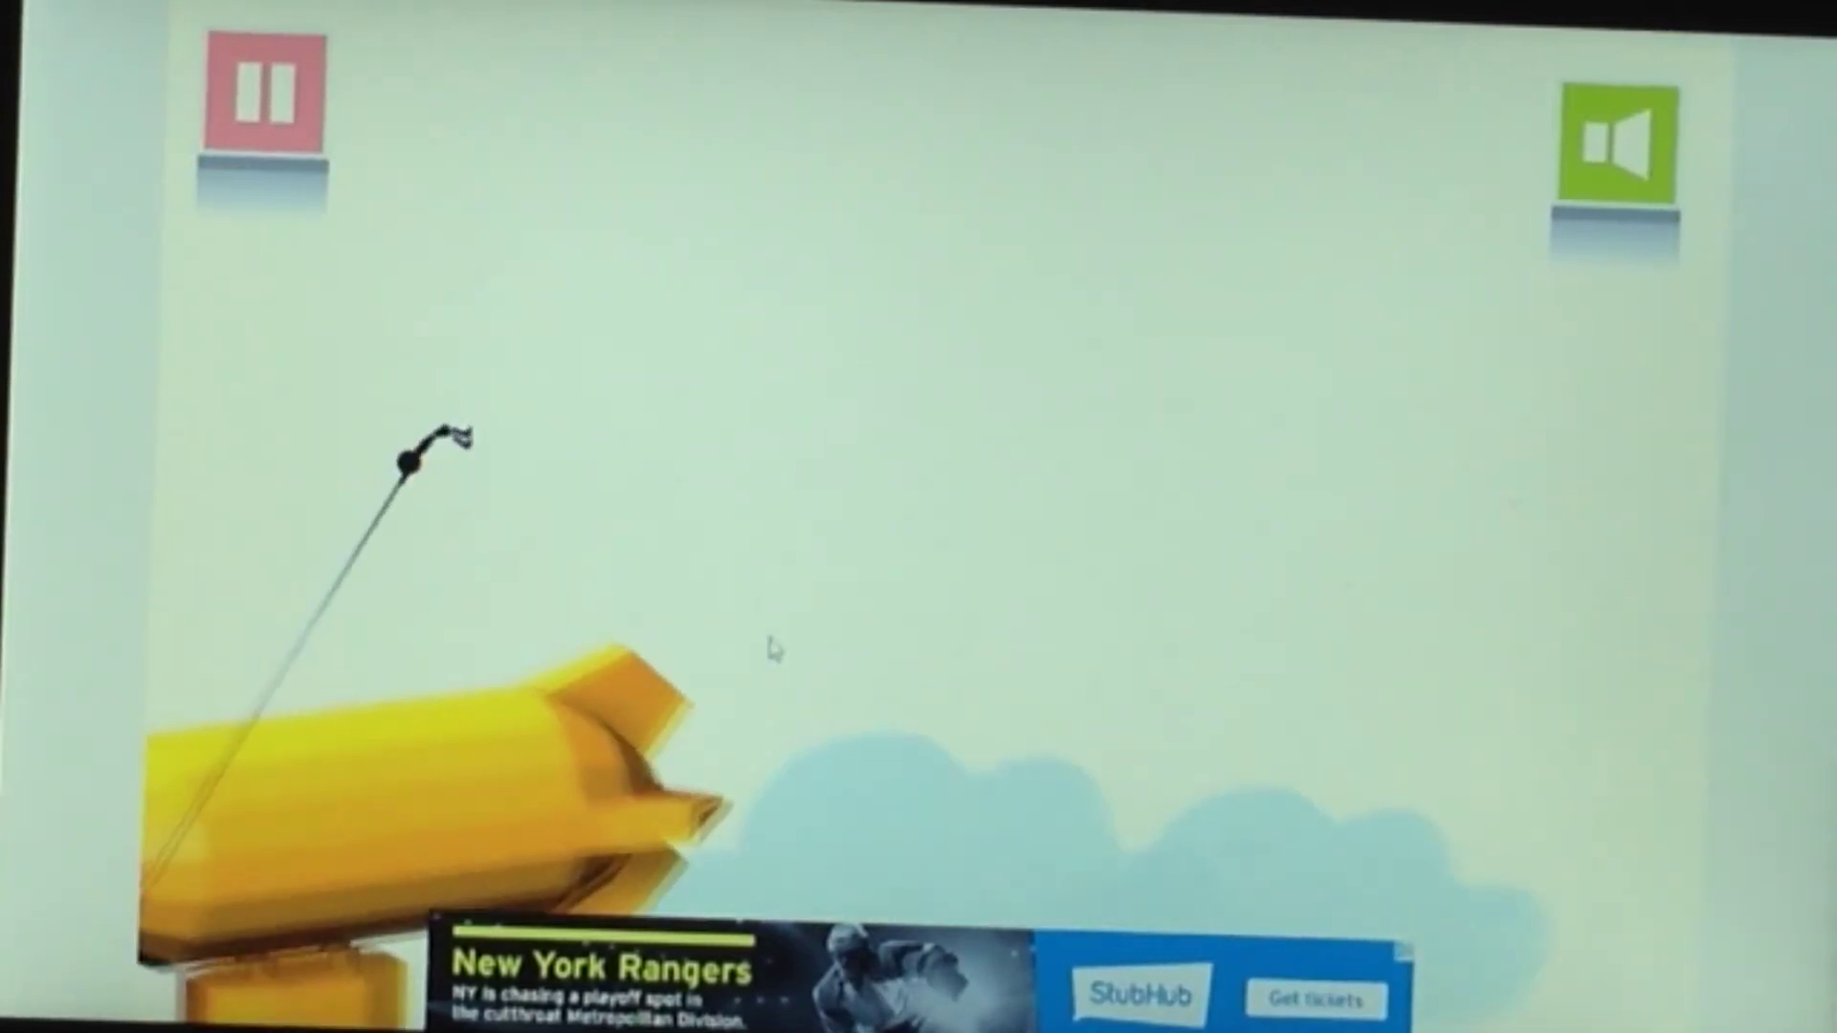
left_click(785, 631)
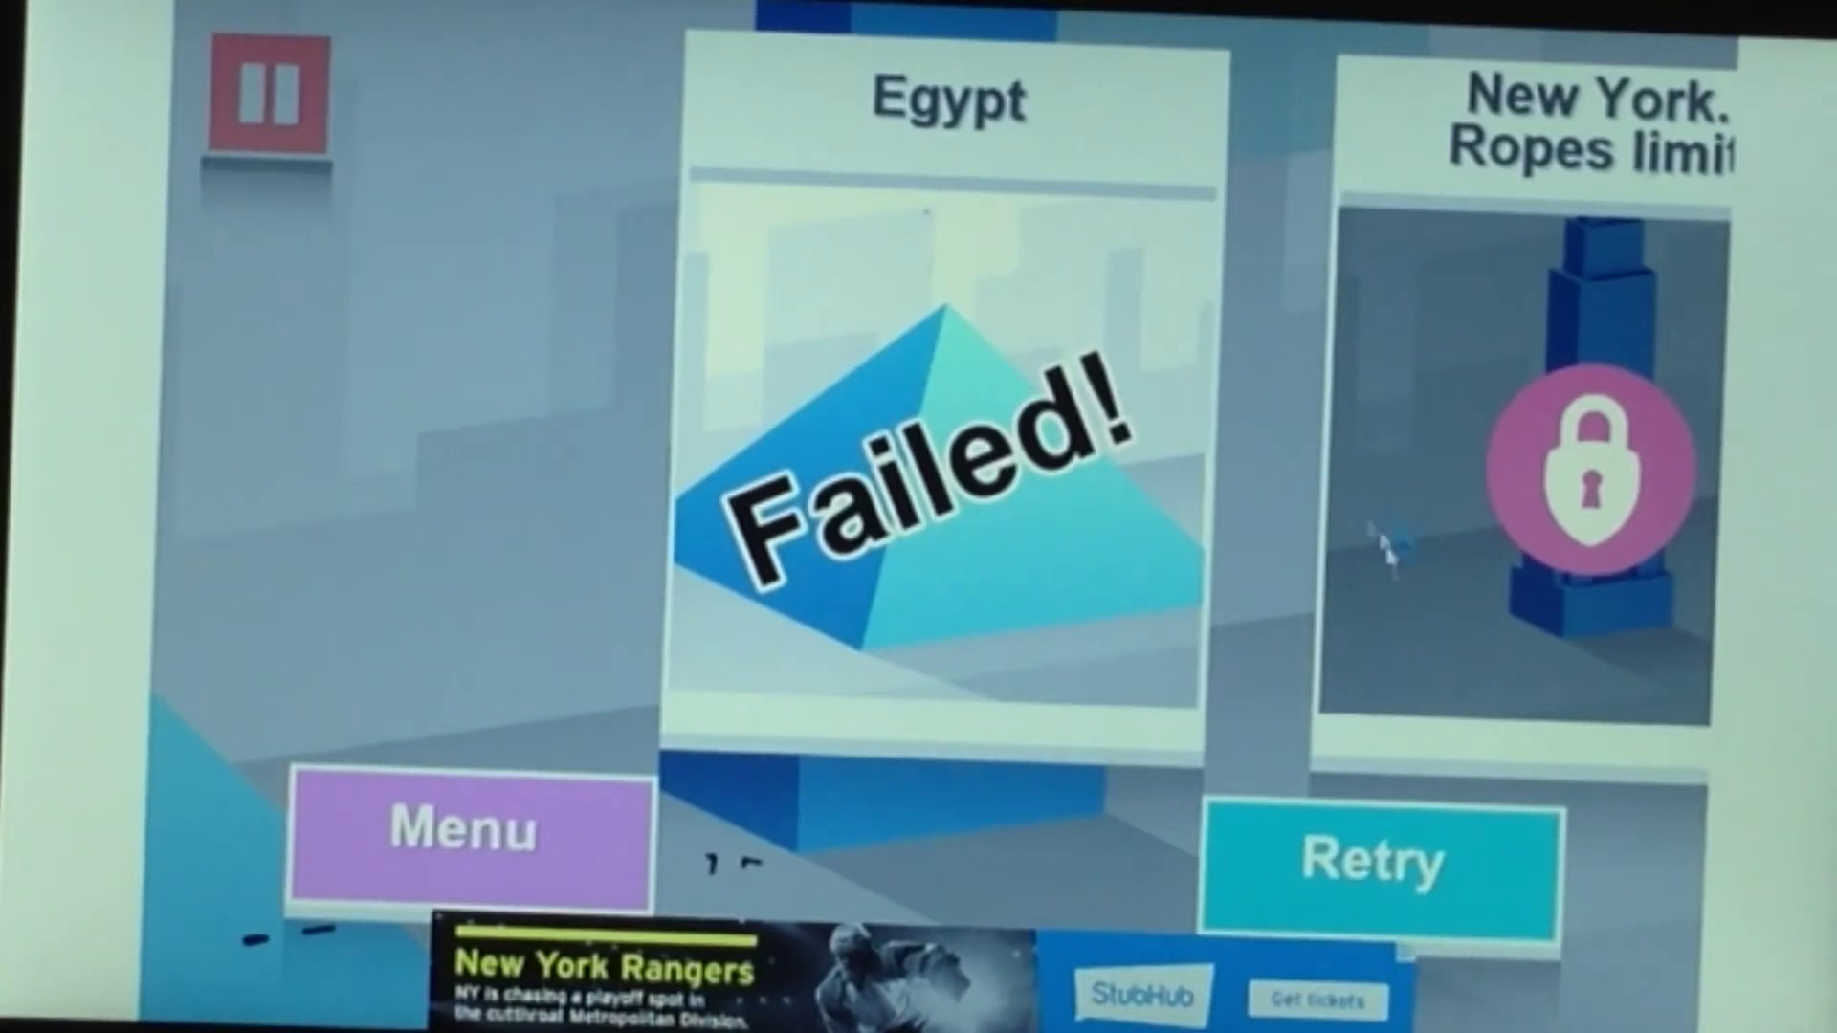
Retry, swing toward the blue building and crash, then retry back to the start prompt
left_click(1469, 871)
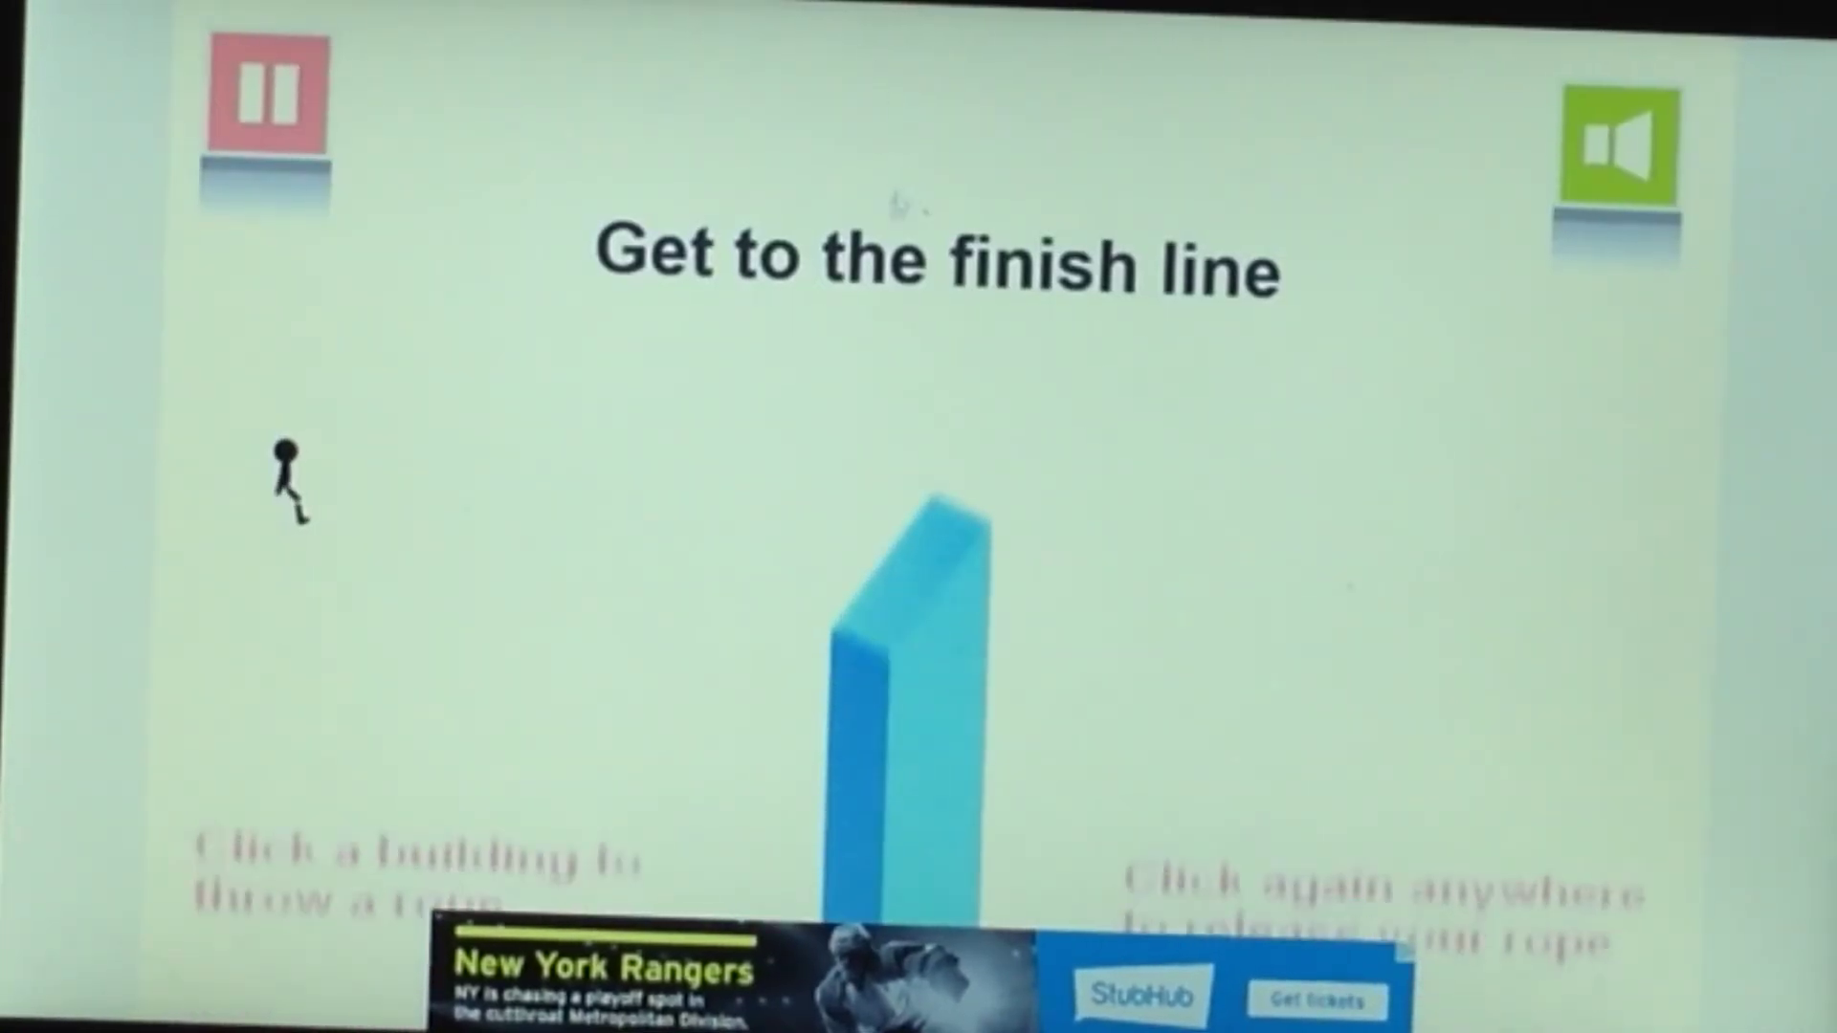
left_click(936, 330)
left_click(936, 339)
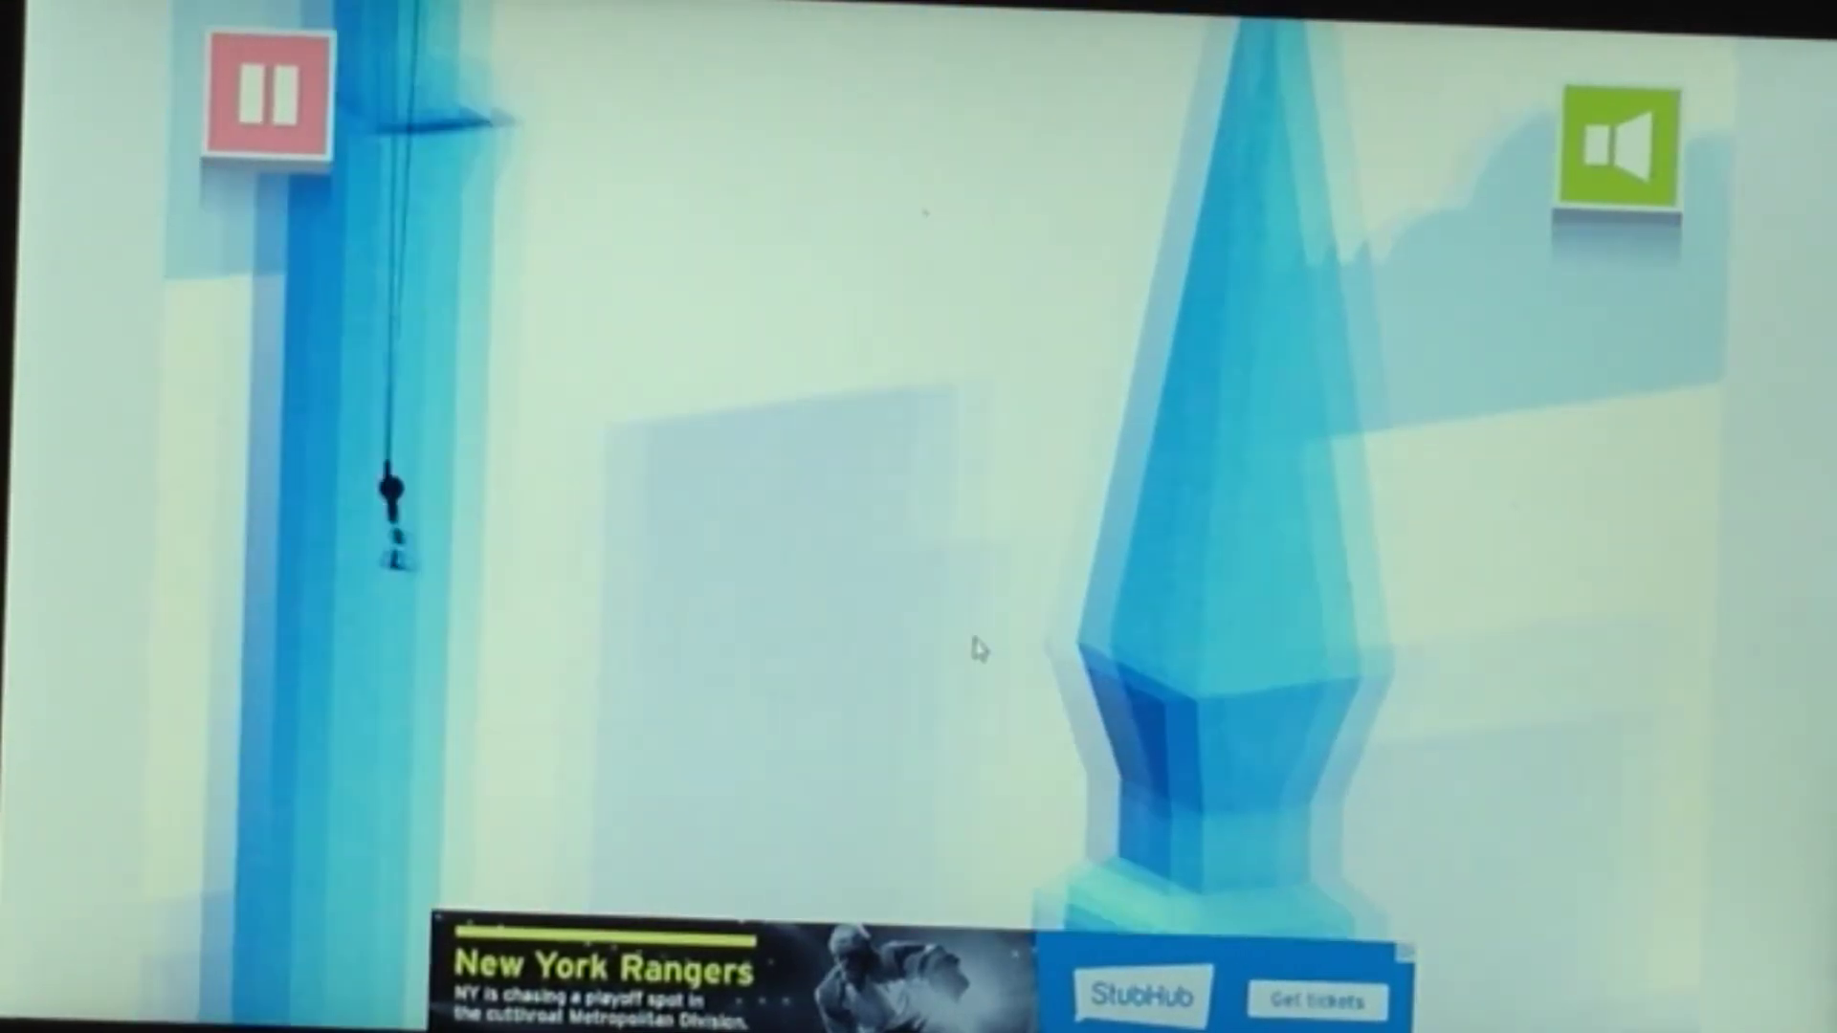
left_click(978, 651)
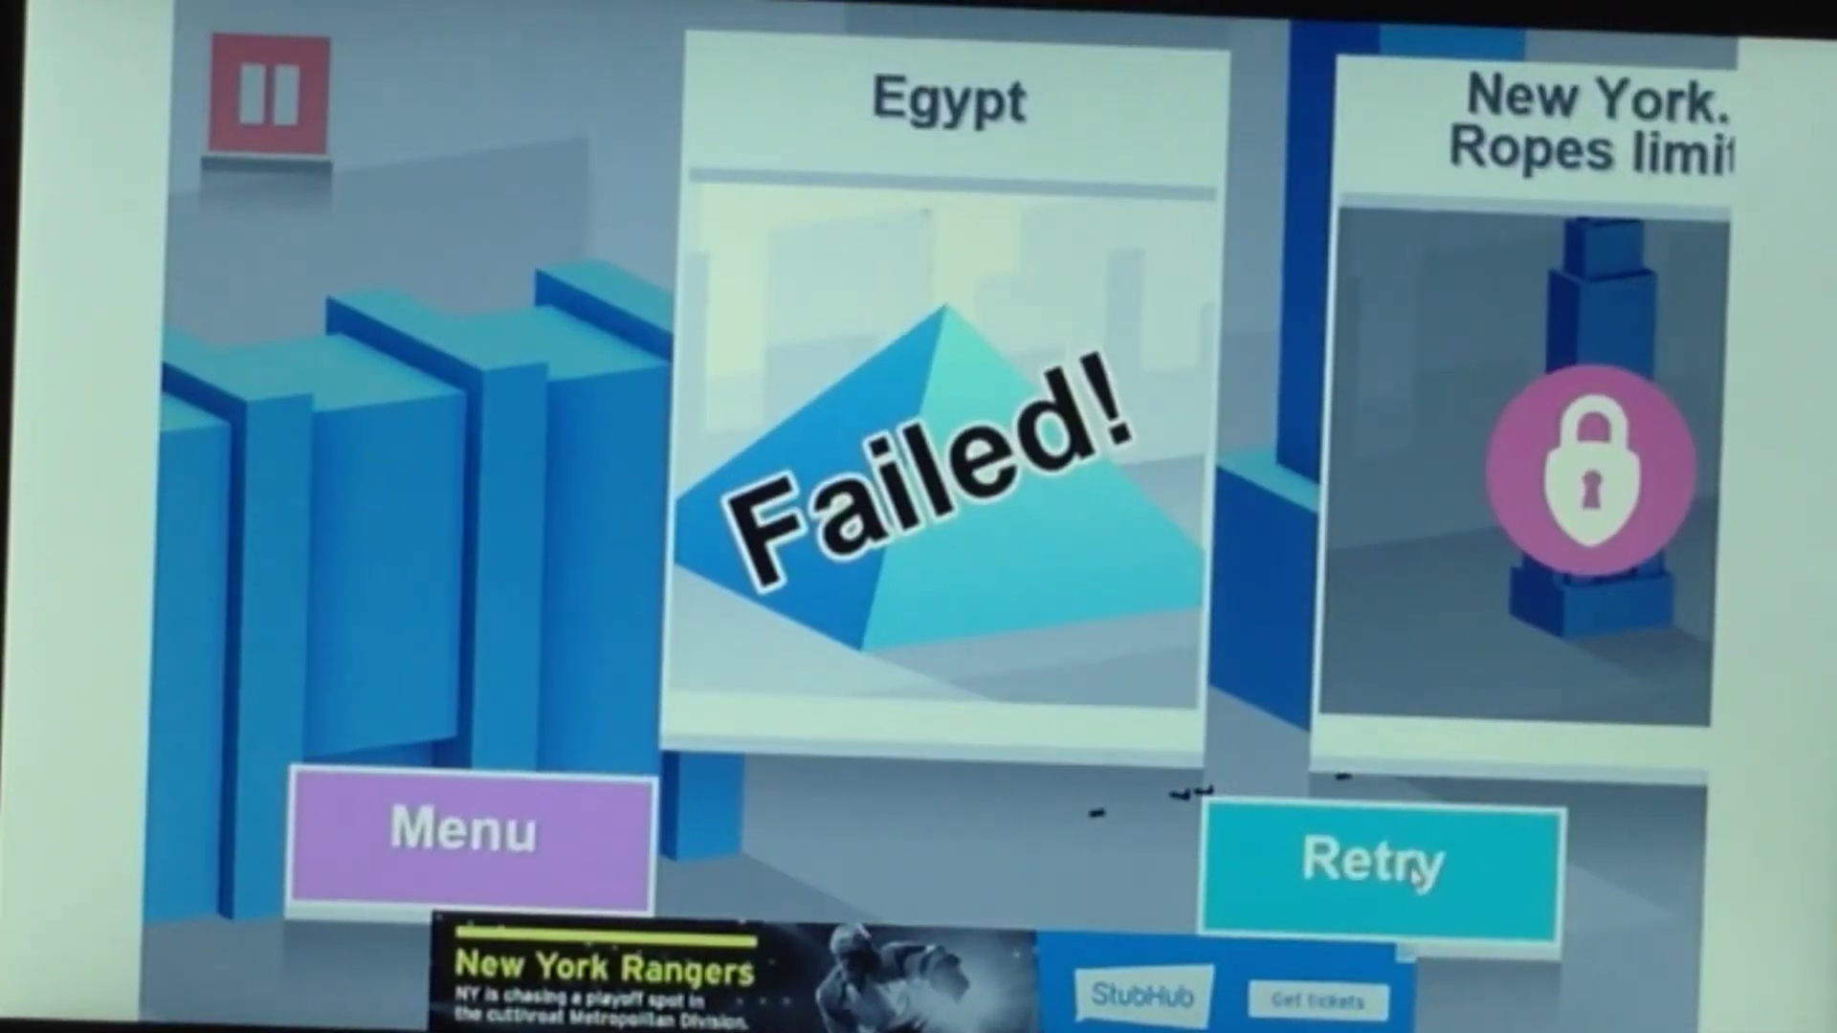
left_click(1413, 876)
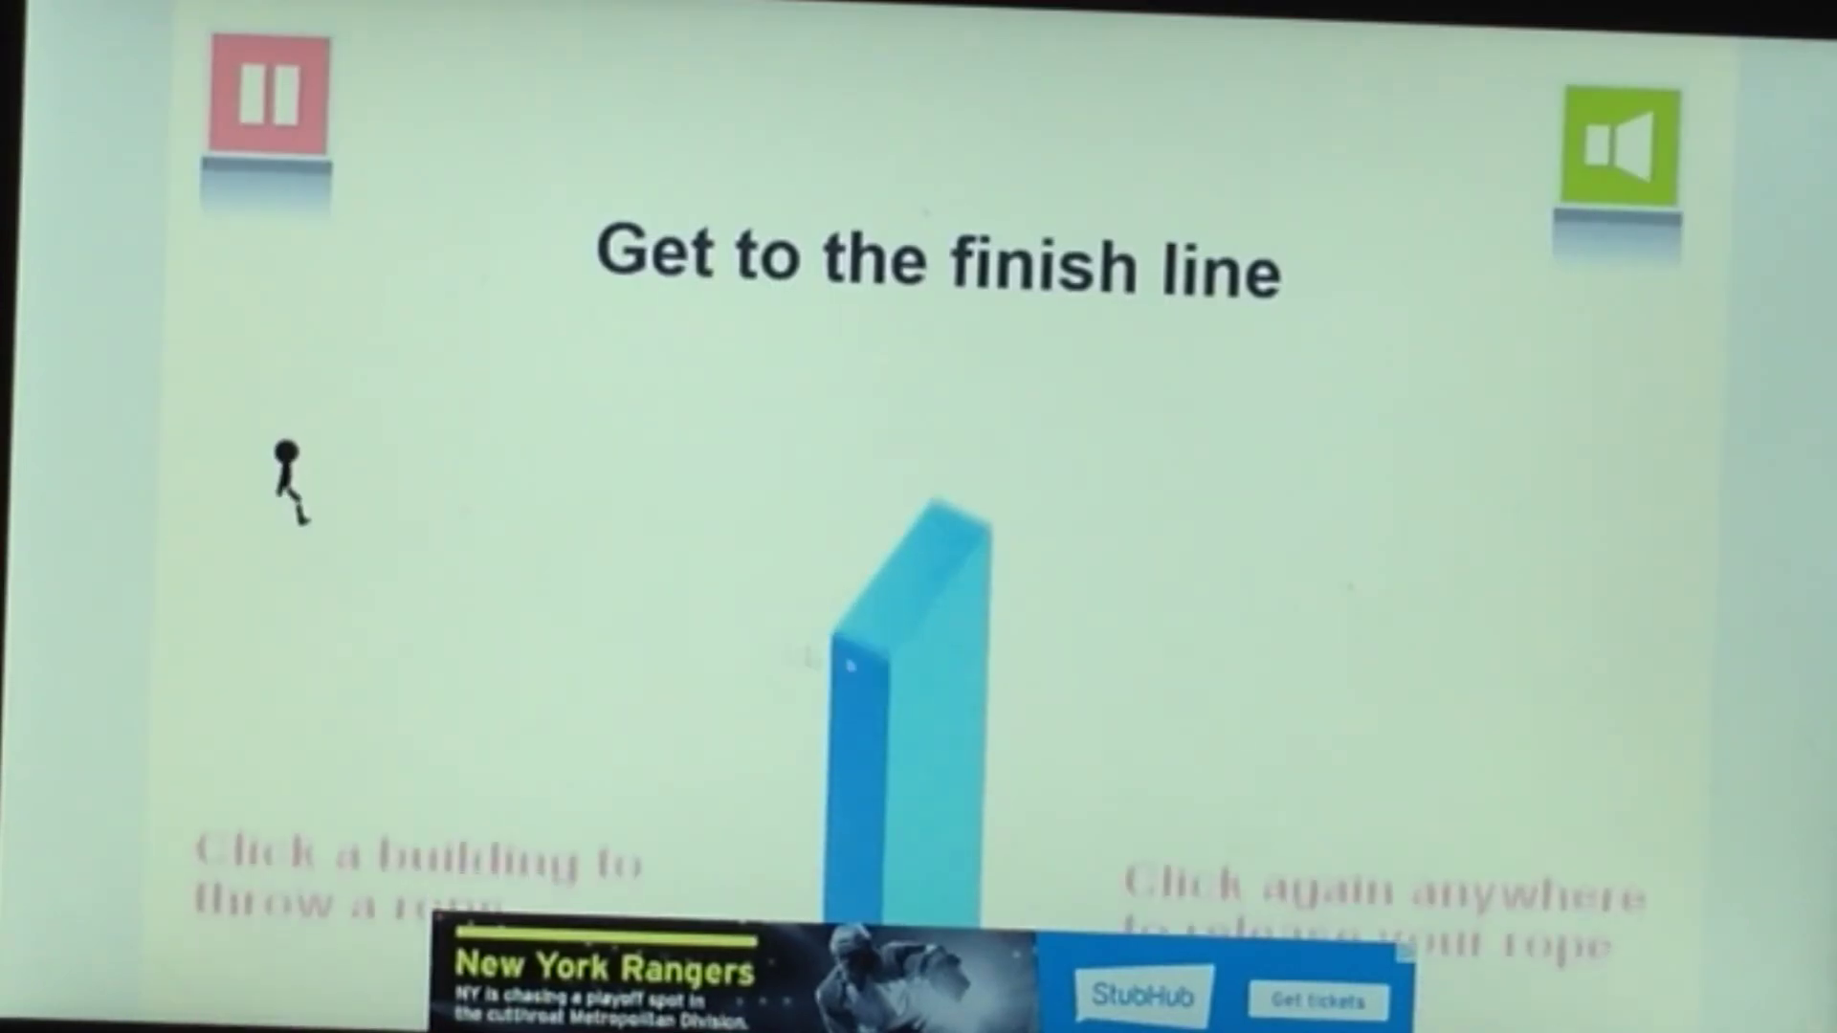